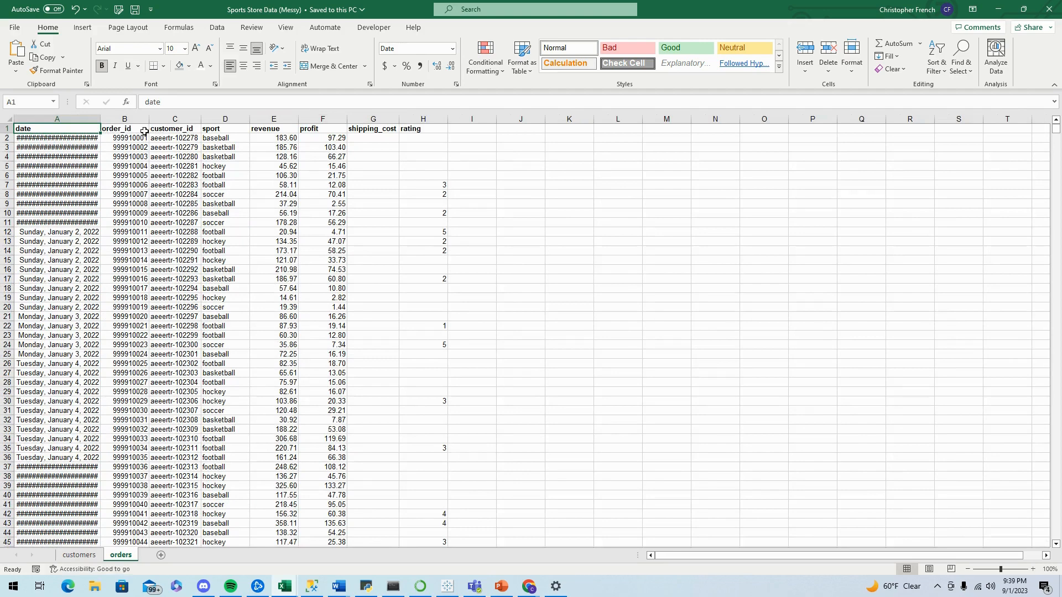
click(144, 132)
click(197, 131)
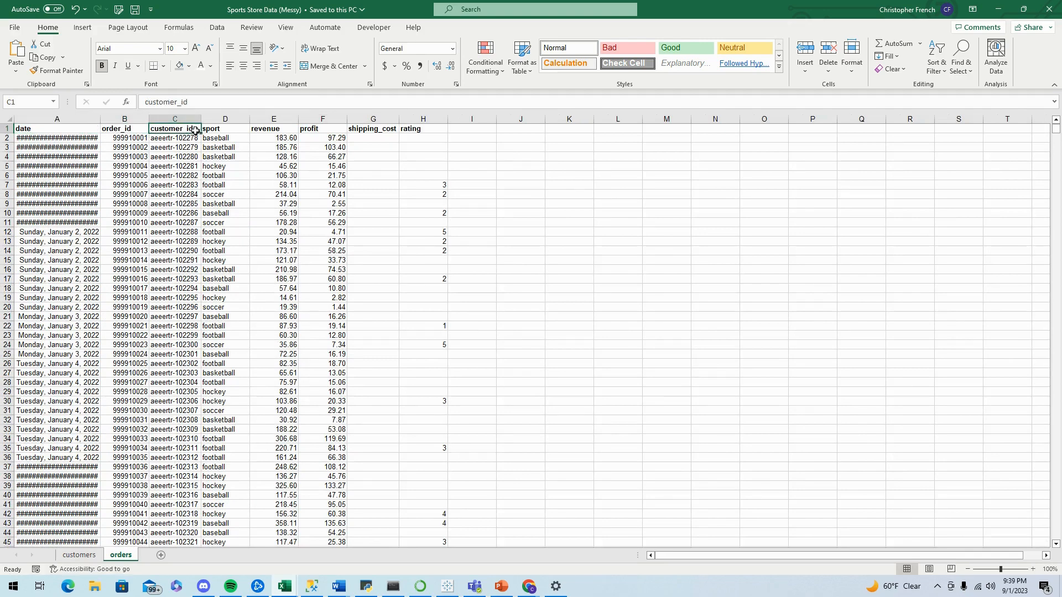
click(227, 131)
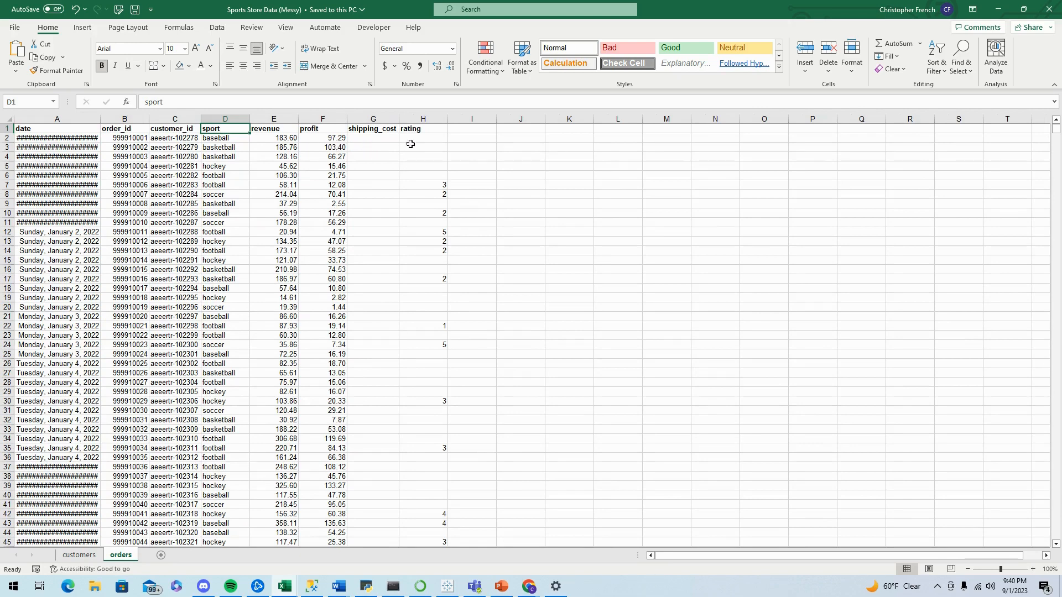
Step: On the customers sheet, highlight duplicate values in the customer_id column using Light Red Fill with Dark Red Text
click(79, 554)
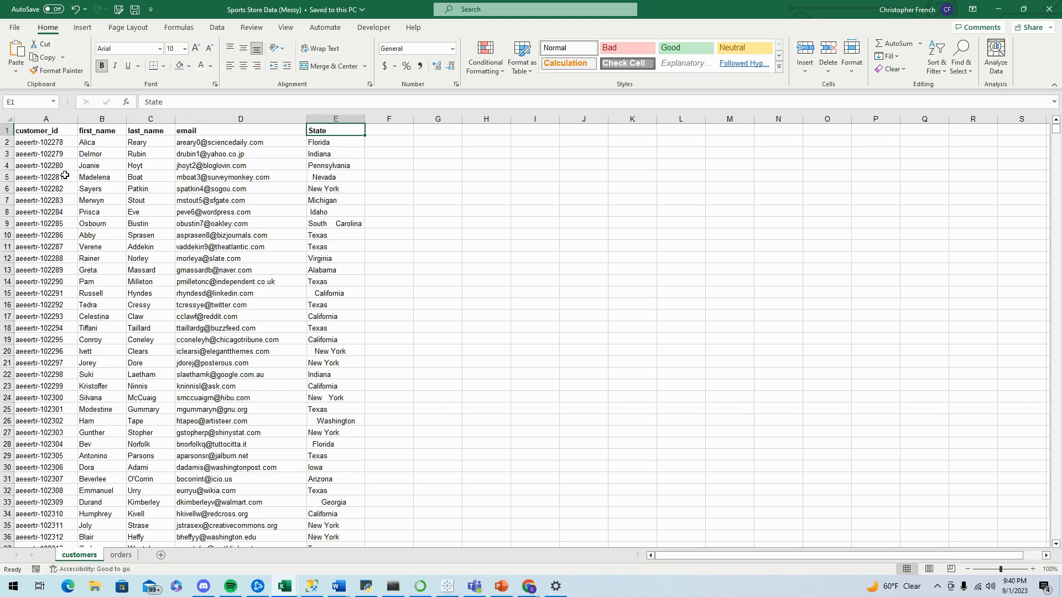
click(106, 176)
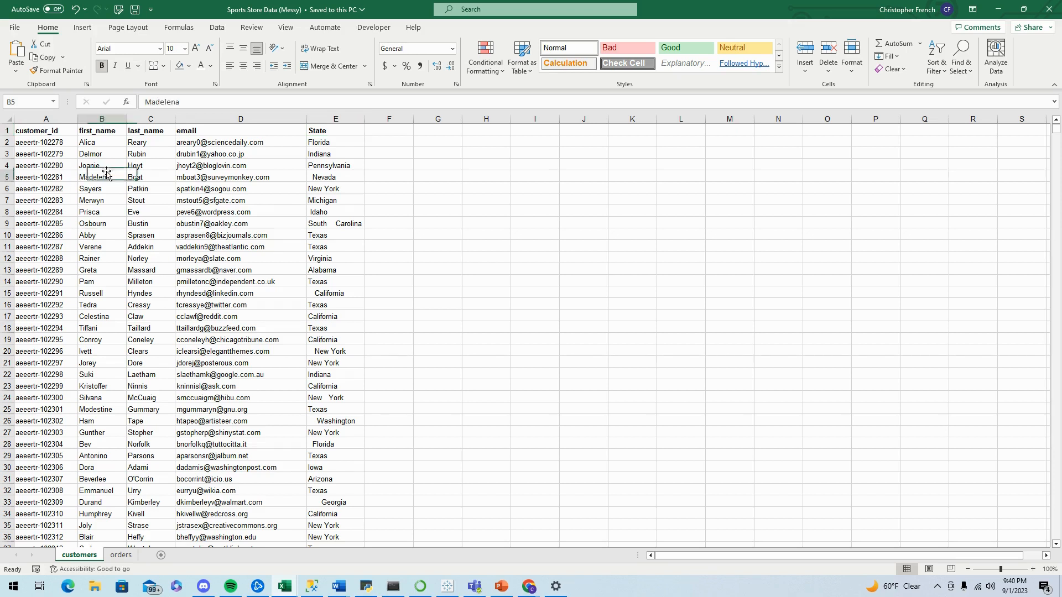
click(65, 129)
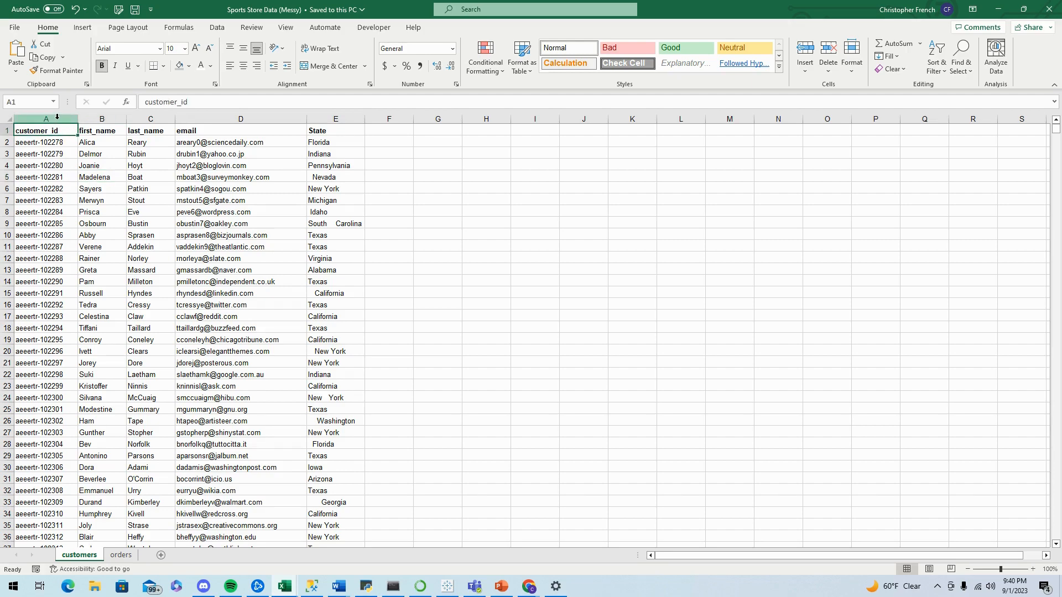
click(57, 118)
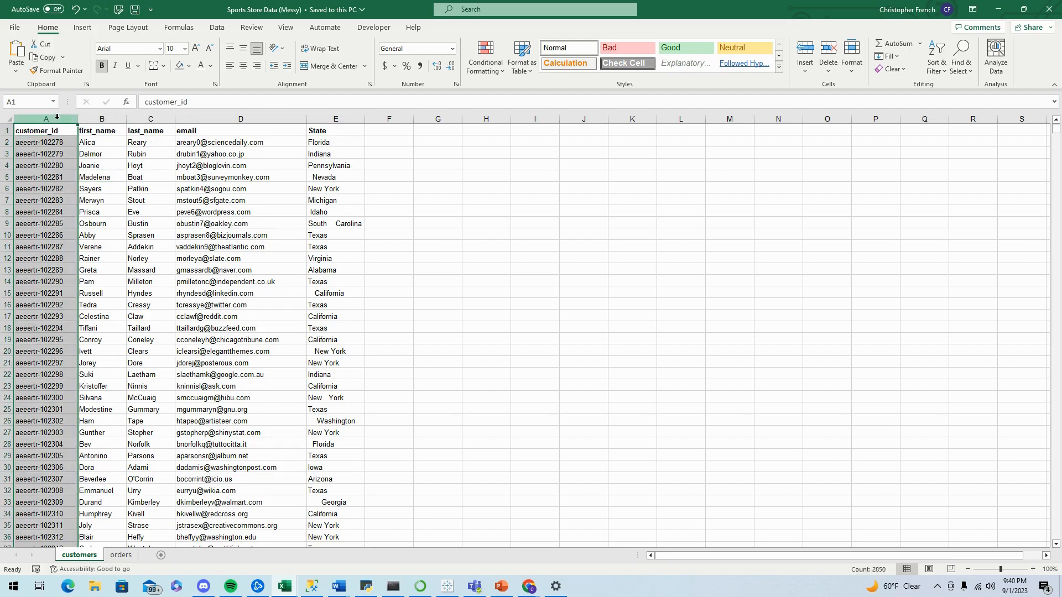
click(486, 68)
mouse_move(519, 98)
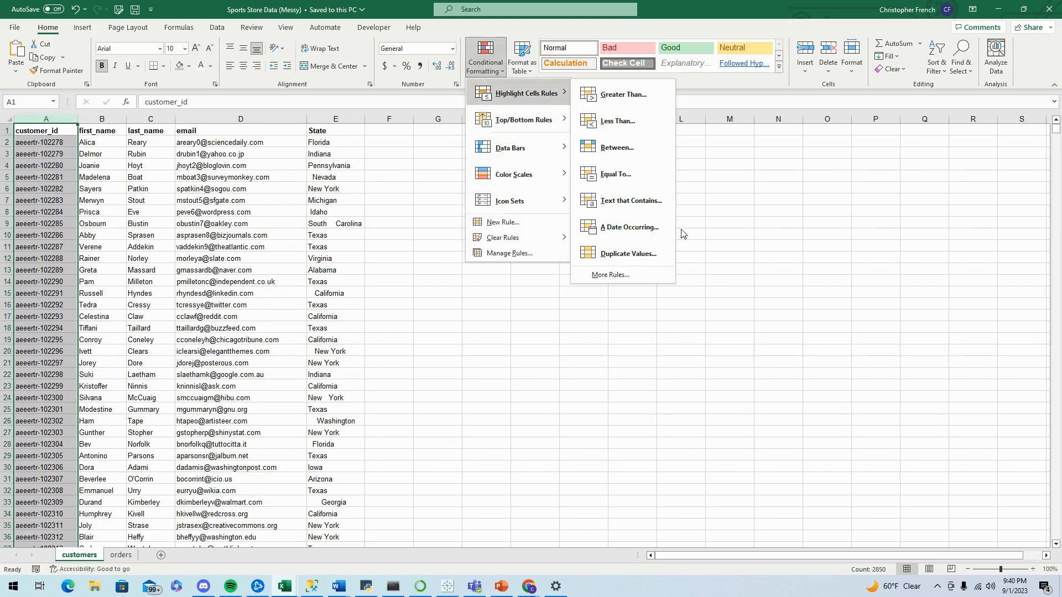
click(649, 258)
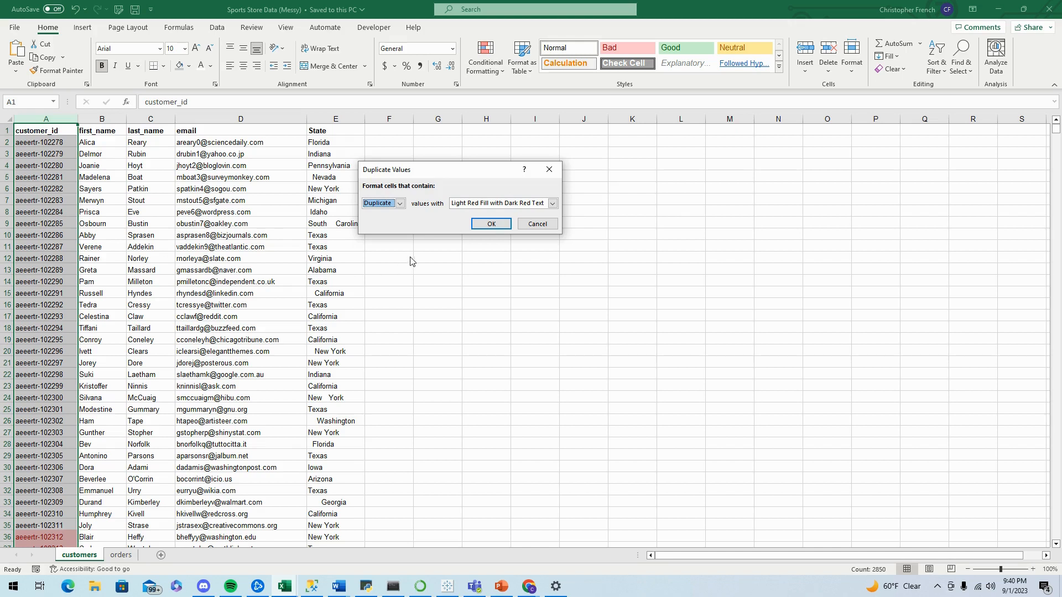
click(490, 225)
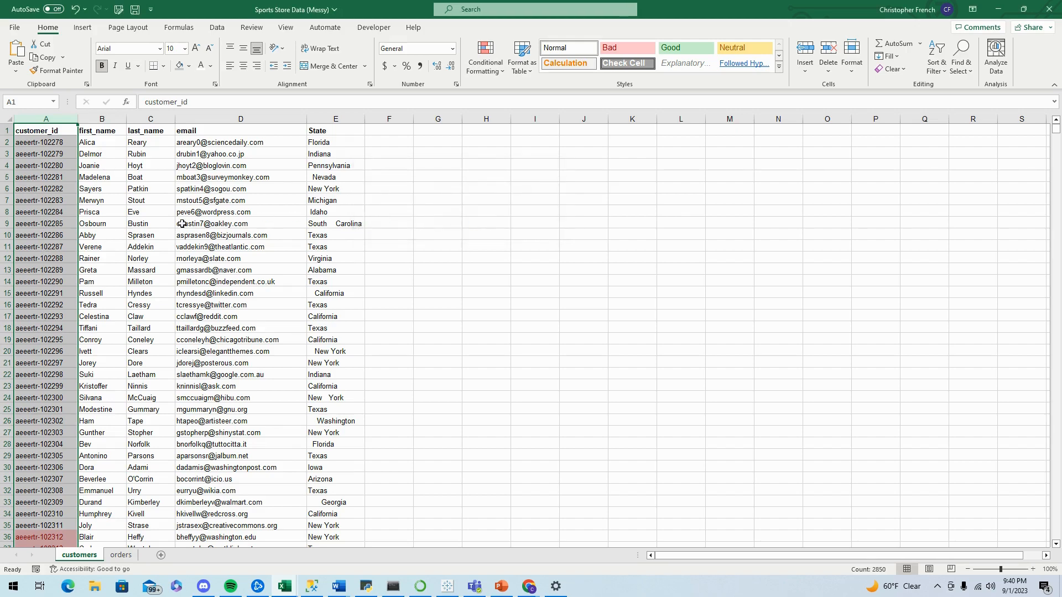
scroll(56, 356, down, 3)
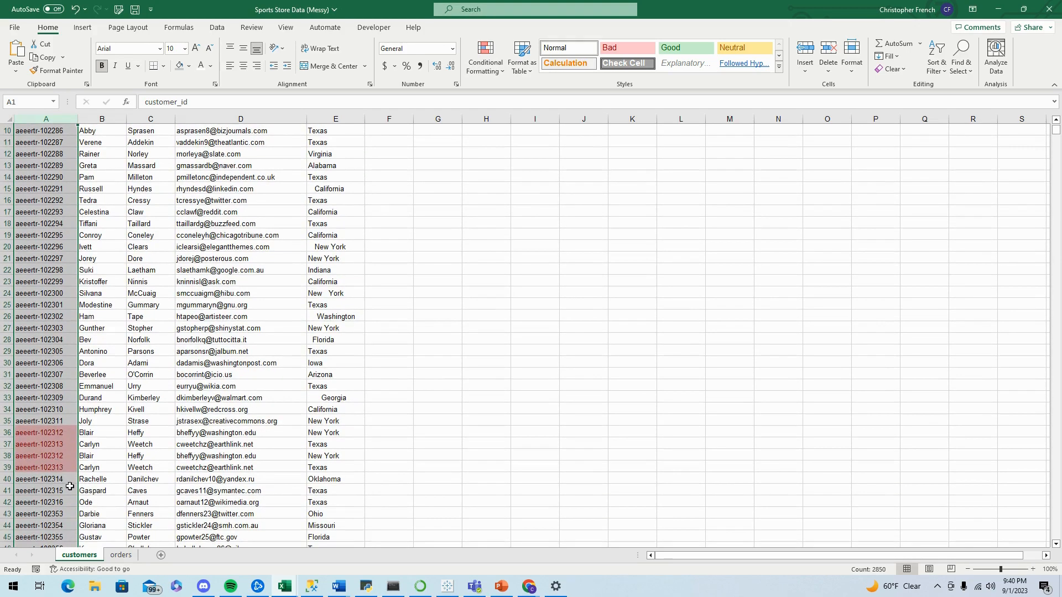
scroll(76, 467, up, 3)
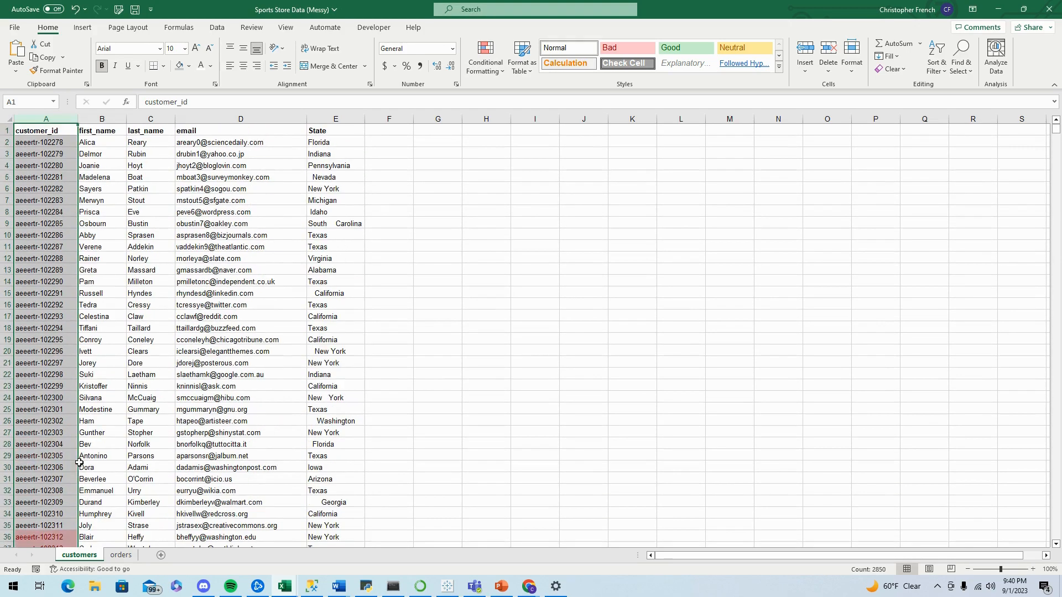
Step: Add filters to the customers header row and sort customer_id by the light red cell color
click(66, 132)
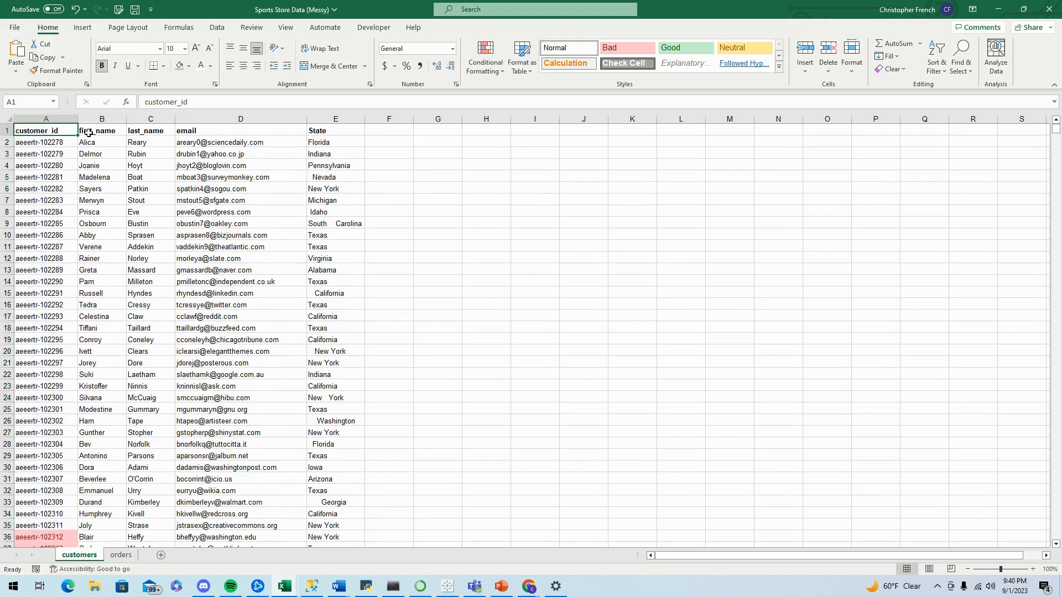
key(ctrl+shift+l)
click(72, 130)
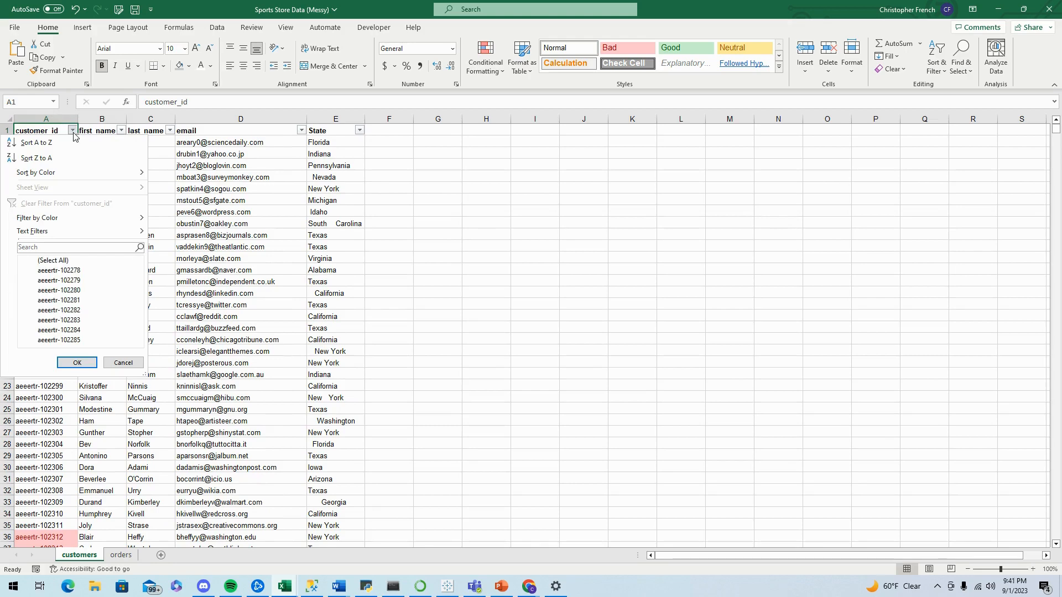
mouse_move(79, 175)
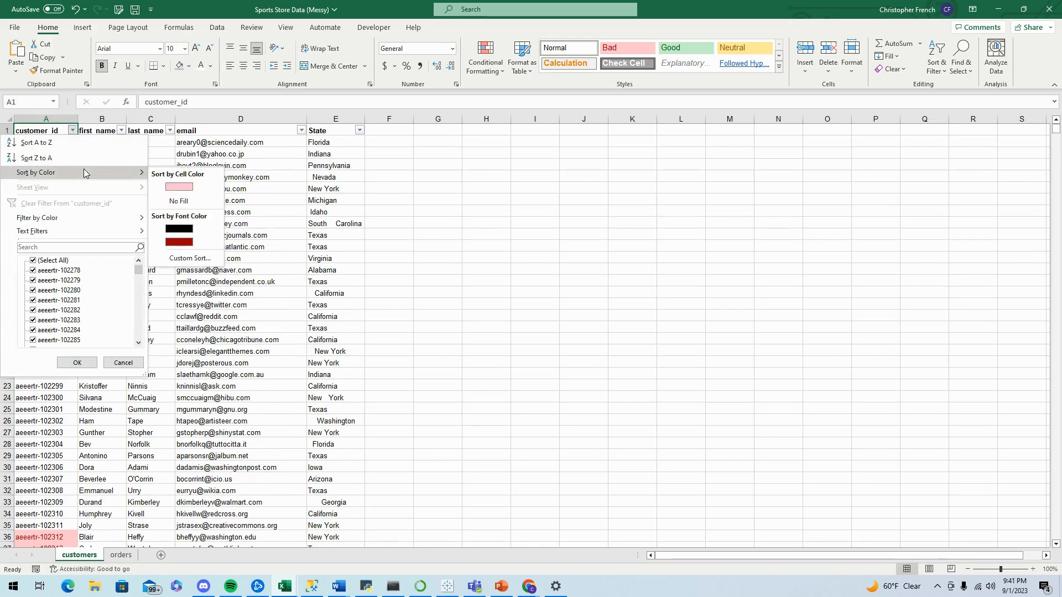
click(182, 187)
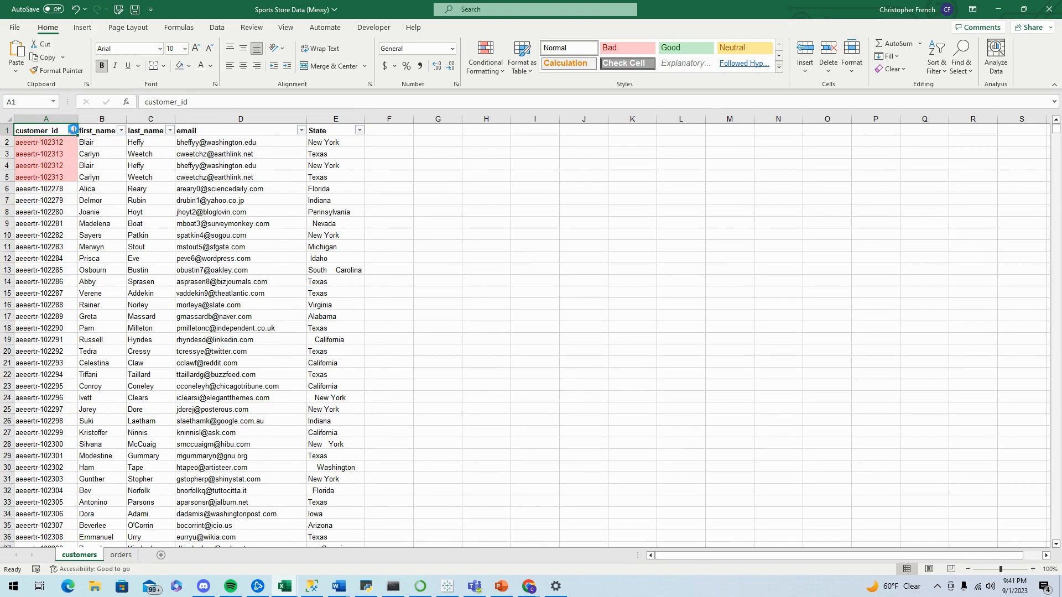
Step: Sort the customers data by customer_id from A to Z
click(72, 131)
mouse_move(82, 173)
click(149, 186)
click(71, 130)
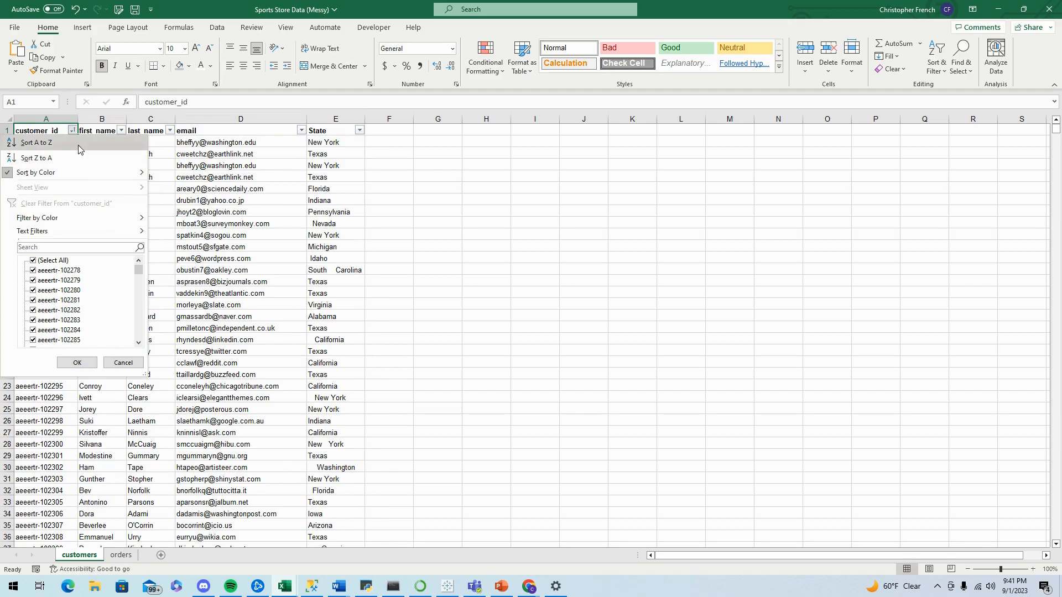
click(78, 144)
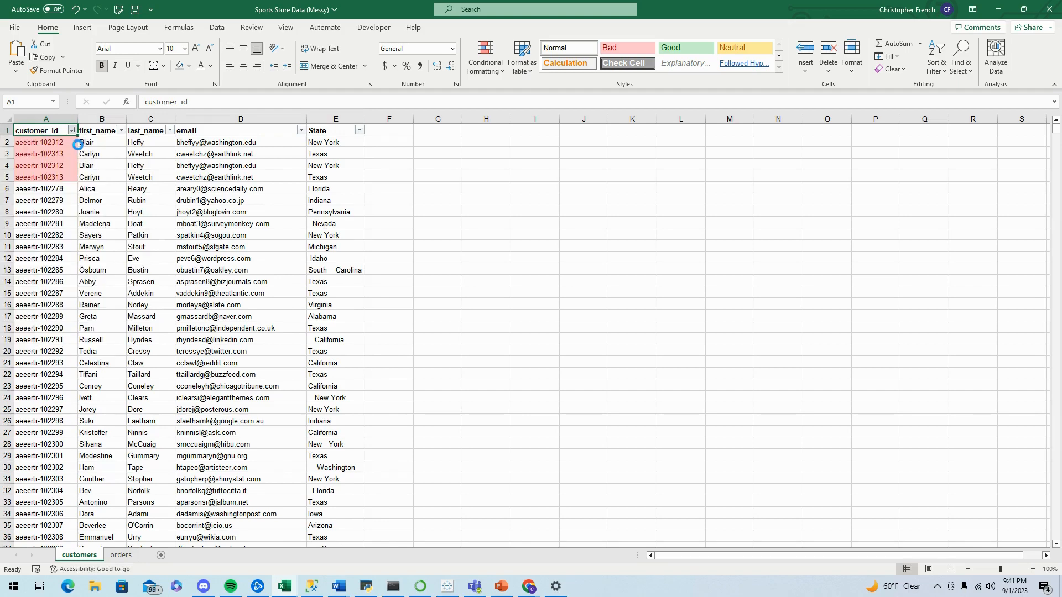
Step: Remove duplicate rows from the customers data, expanding the selection from customer_id and comparing all five columns with headers excluded
click(46, 118)
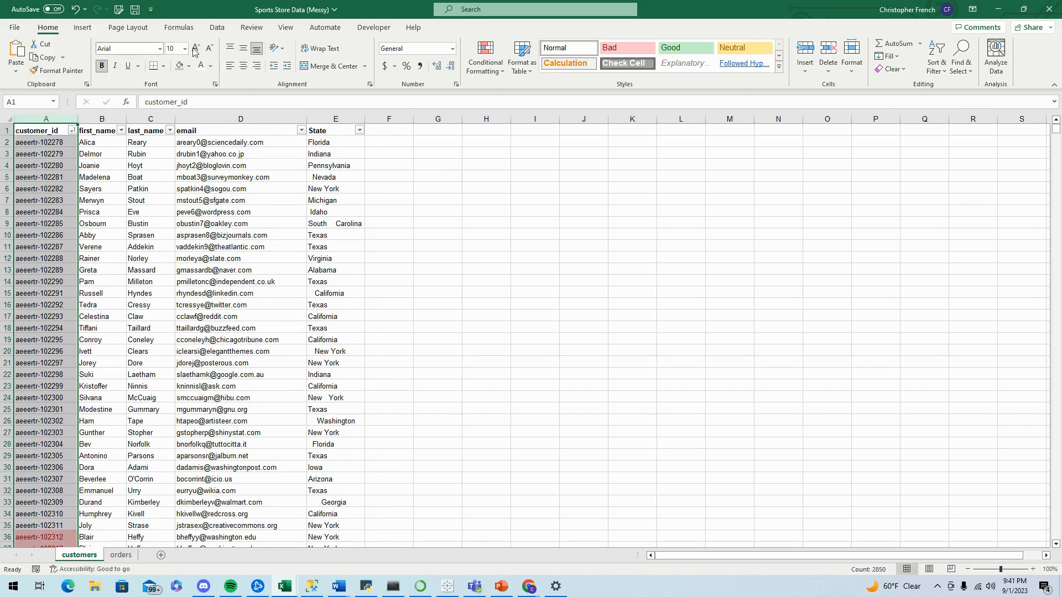
click(222, 30)
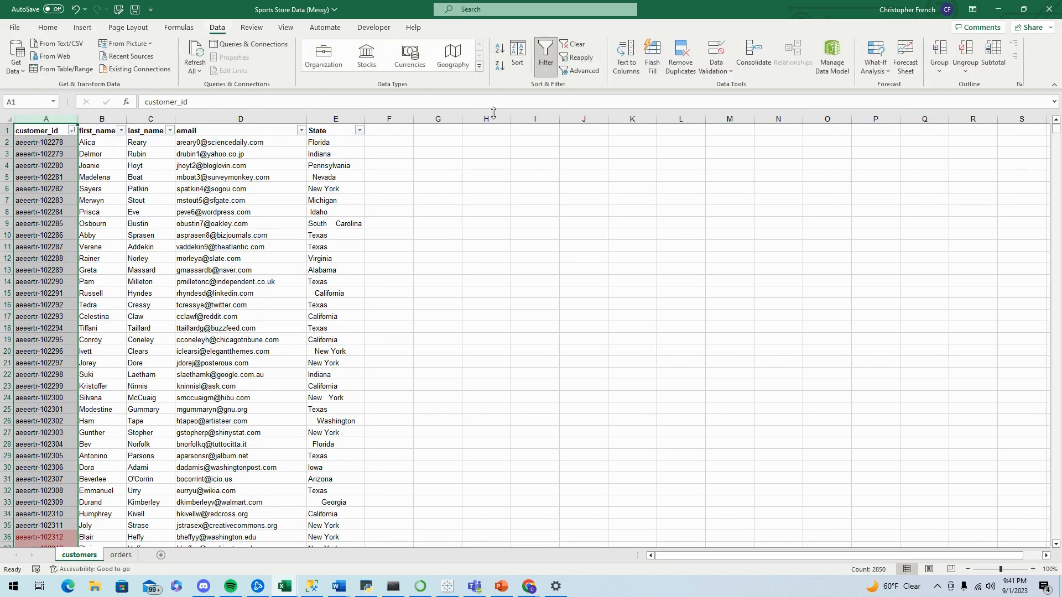
click(678, 69)
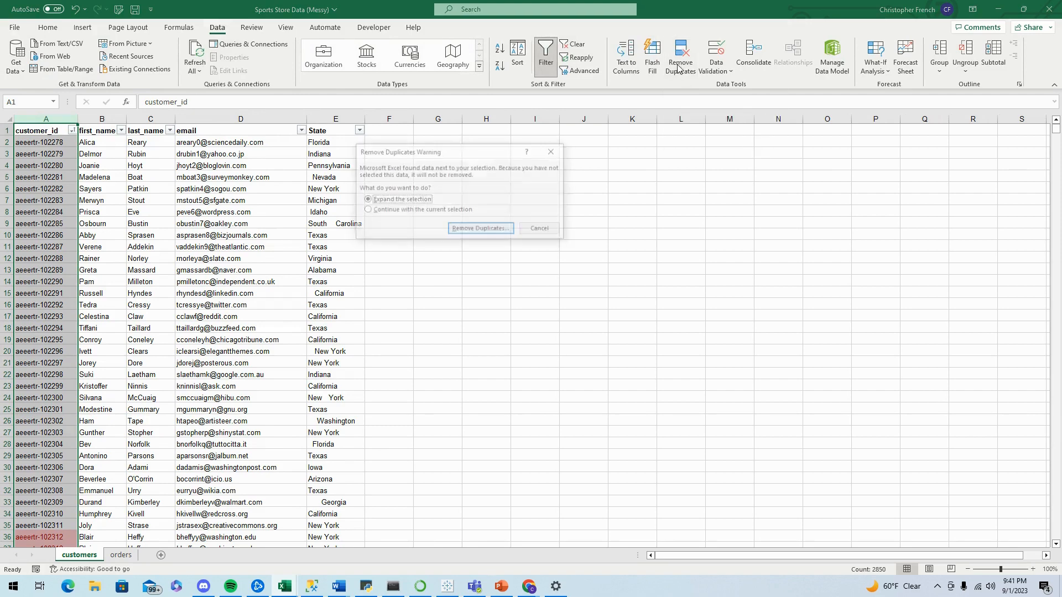
click(490, 230)
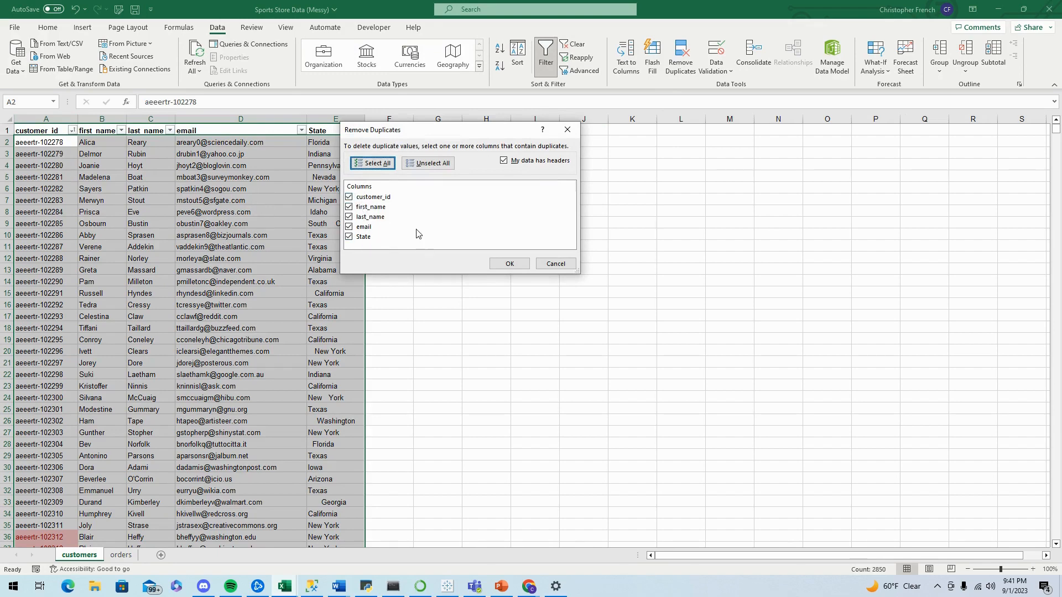
click(510, 264)
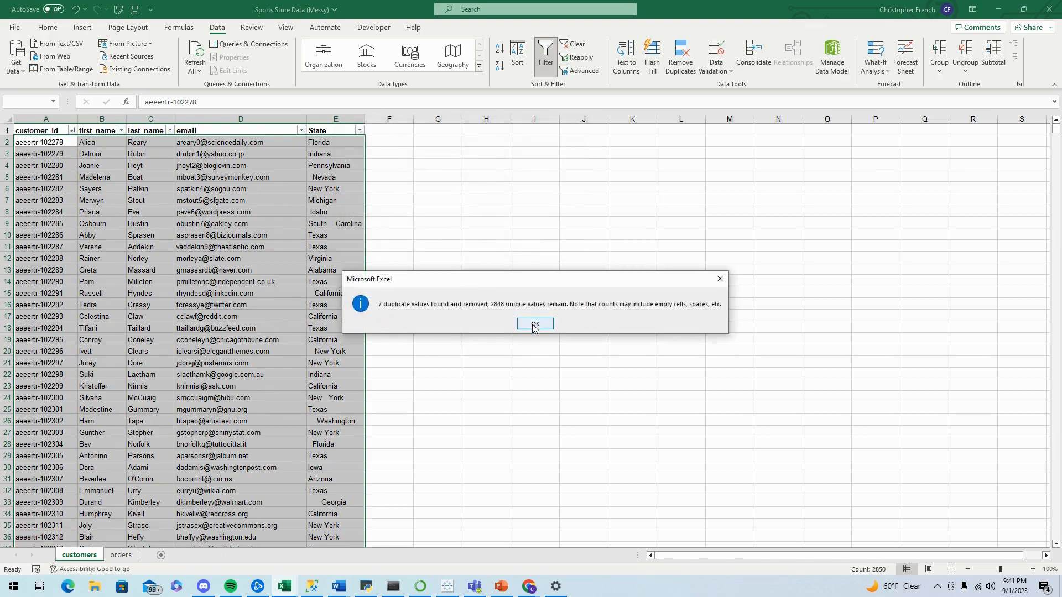
click(534, 324)
Step: Check the customer_id column for remaining highlighted duplicates and remove the filters from the customers header row
click(46, 119)
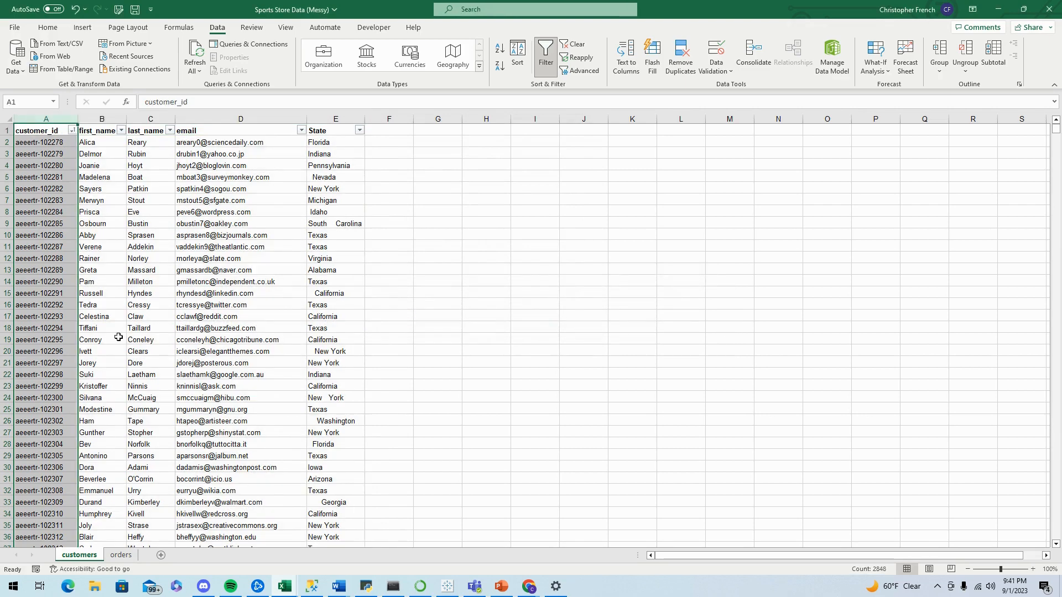
scroll(118, 334, down, 2)
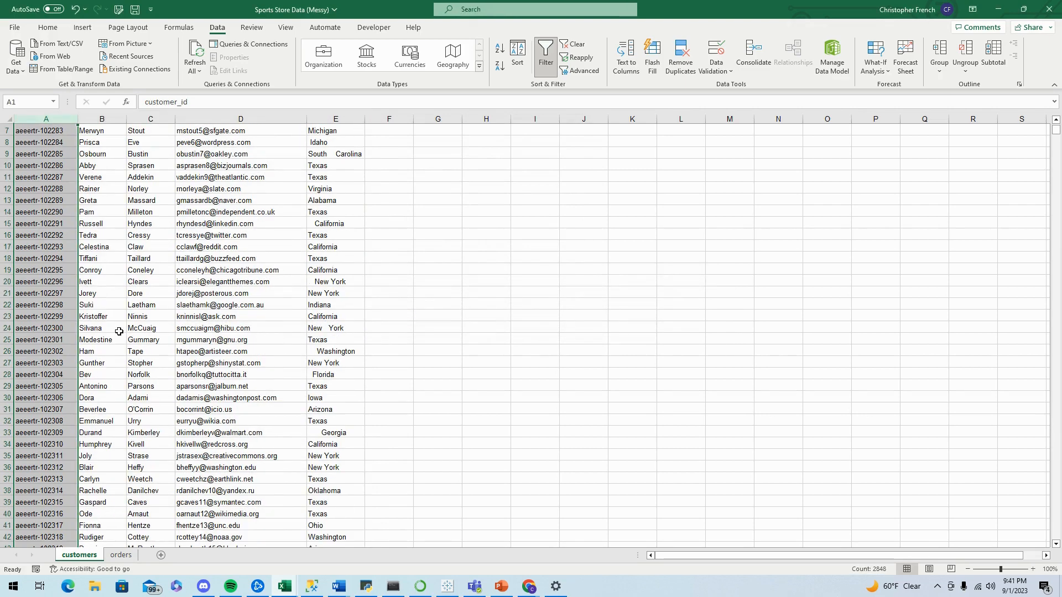
scroll(67, 413, down, 2)
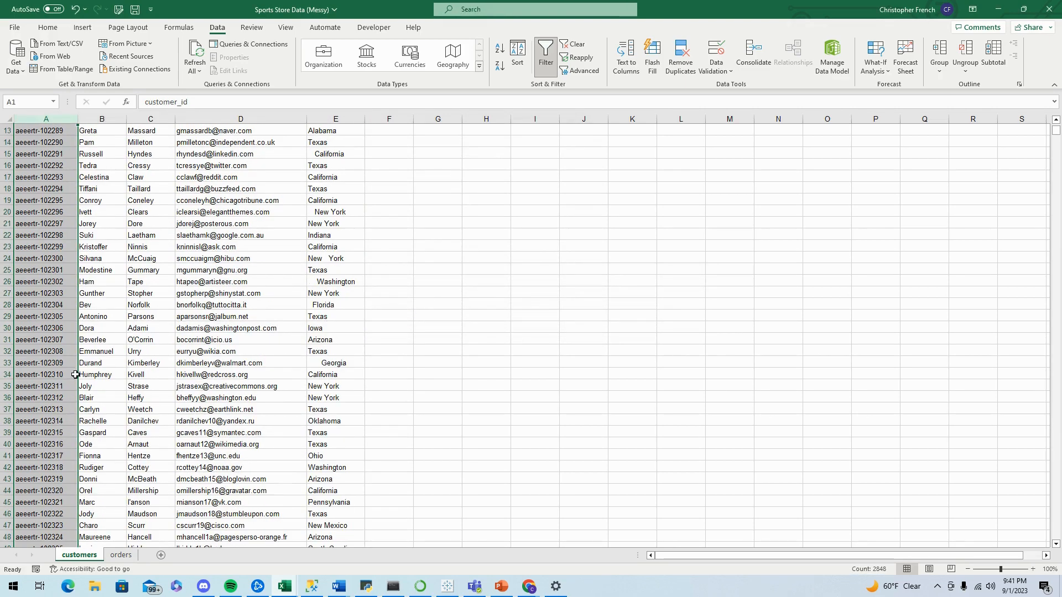
scroll(75, 375, up, 4)
click(42, 131)
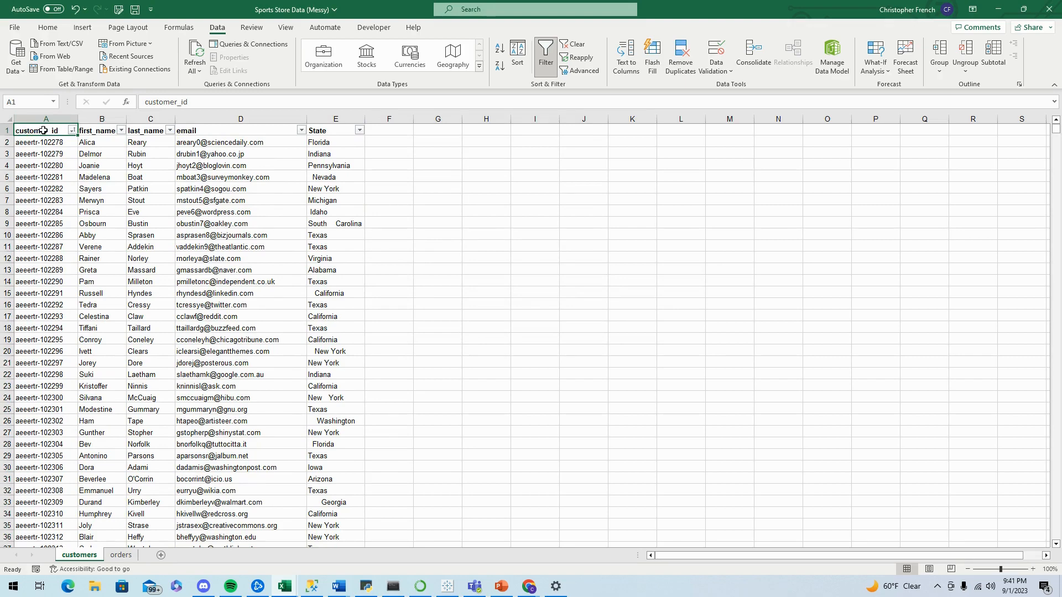
key(ctrl+shift+l)
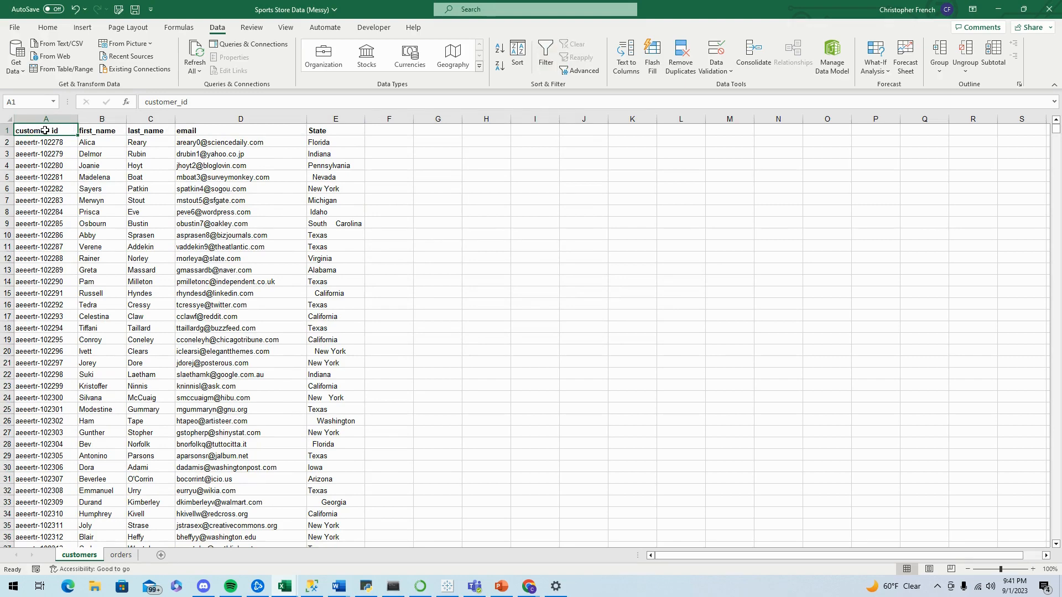
scroll(130, 166, down, 1)
scroll(105, 221, up, 1)
Step: On the orders sheet, apply a duplicate-values highlighting rule to the customer_id column
click(121, 556)
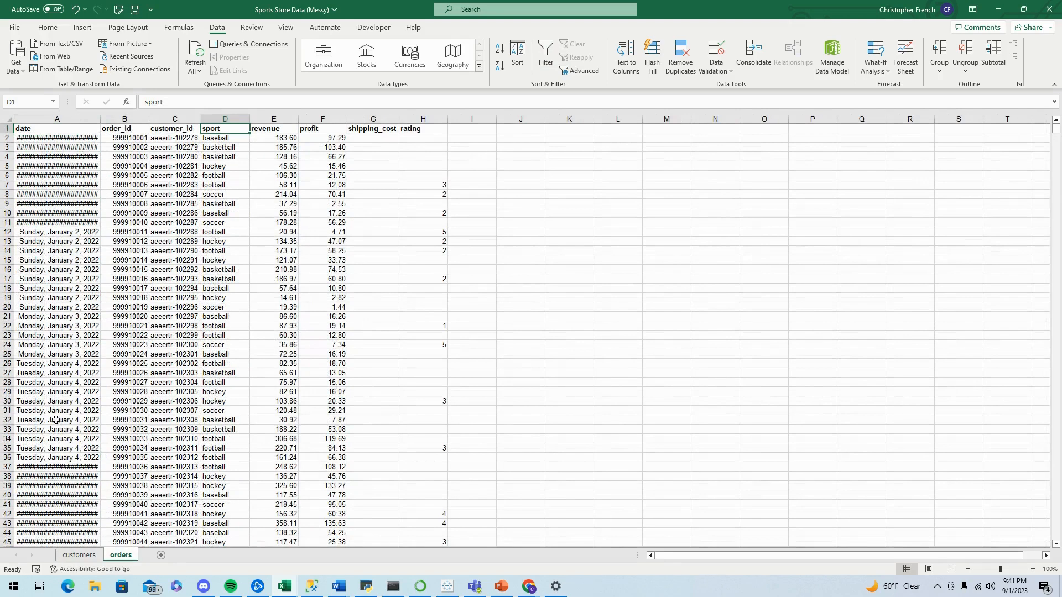
click(182, 117)
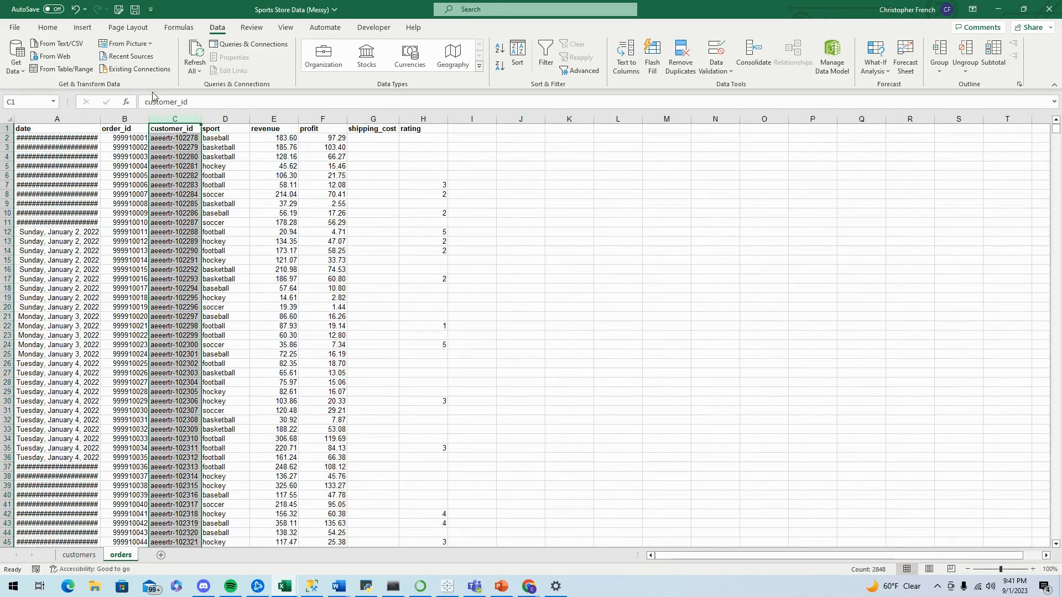
click(47, 28)
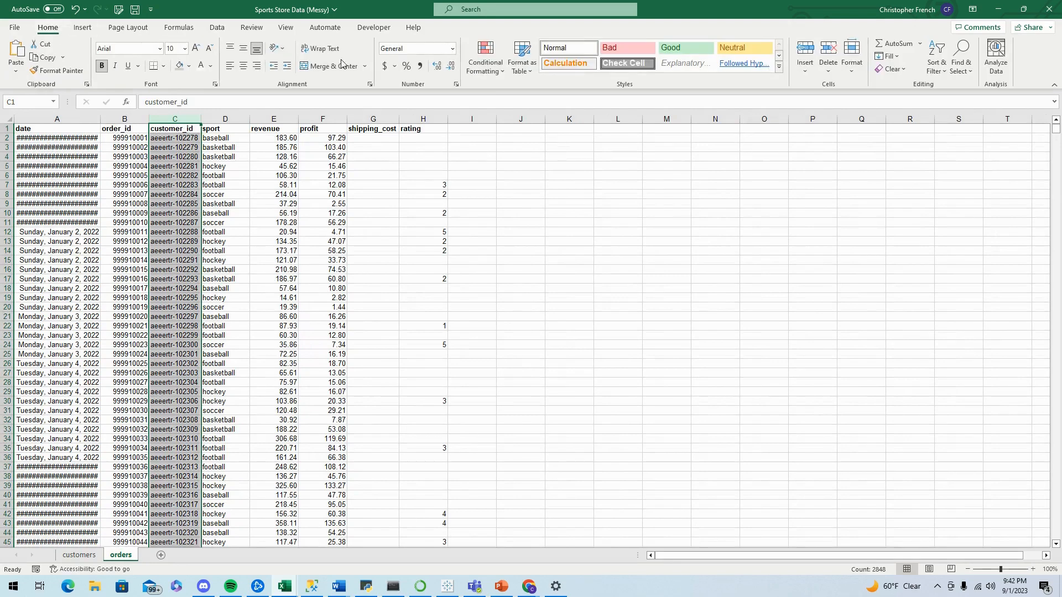
click(485, 58)
mouse_move(524, 97)
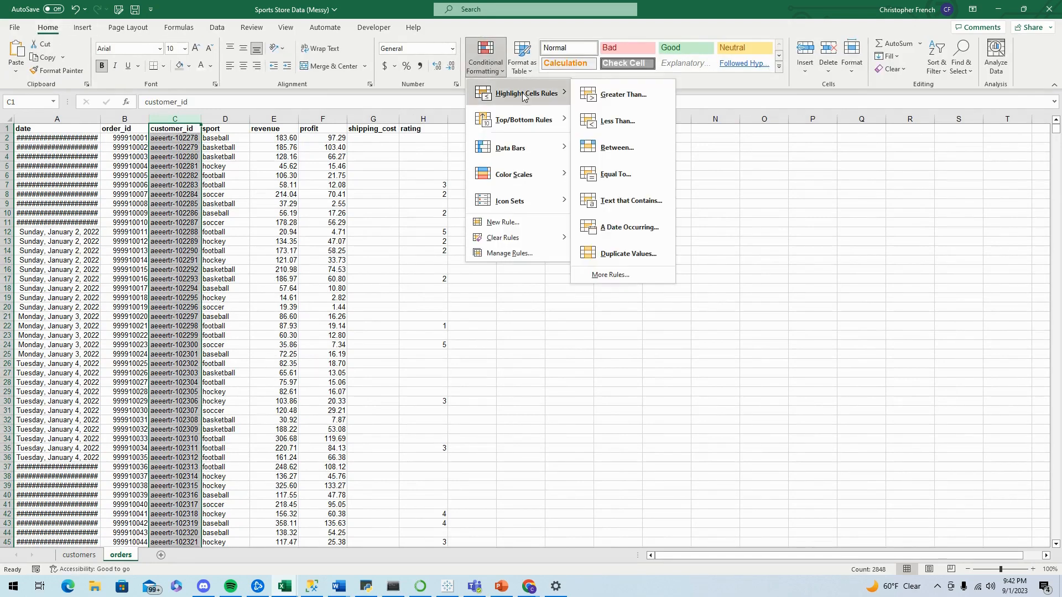
click(637, 254)
click(488, 223)
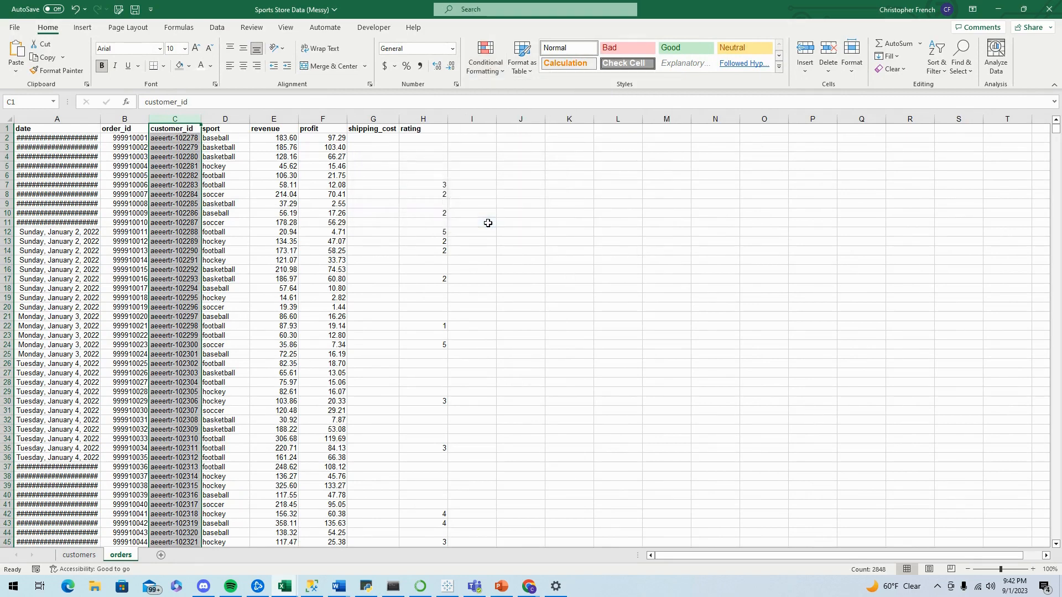
Step: Add filters to the orders header row and check the sort-by-color options for the customer_id column
click(185, 129)
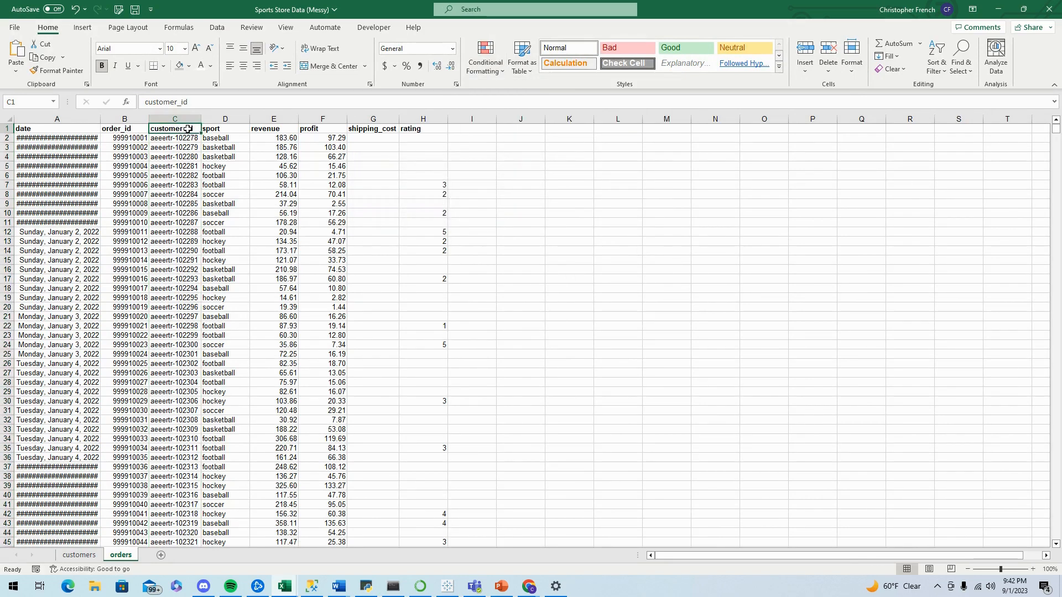
key(ctrl+shift+l)
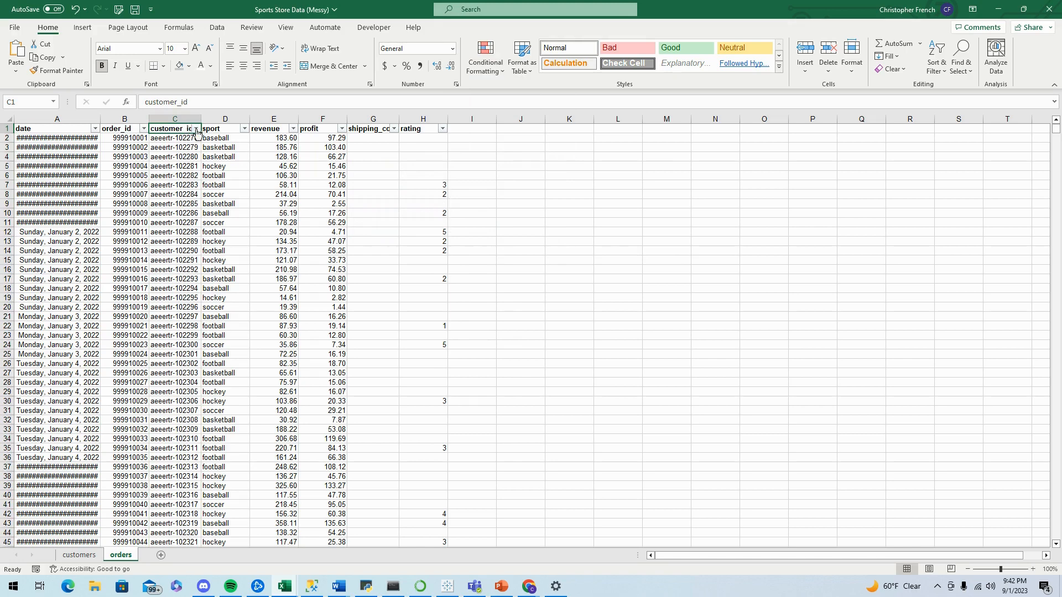
click(195, 129)
mouse_move(194, 173)
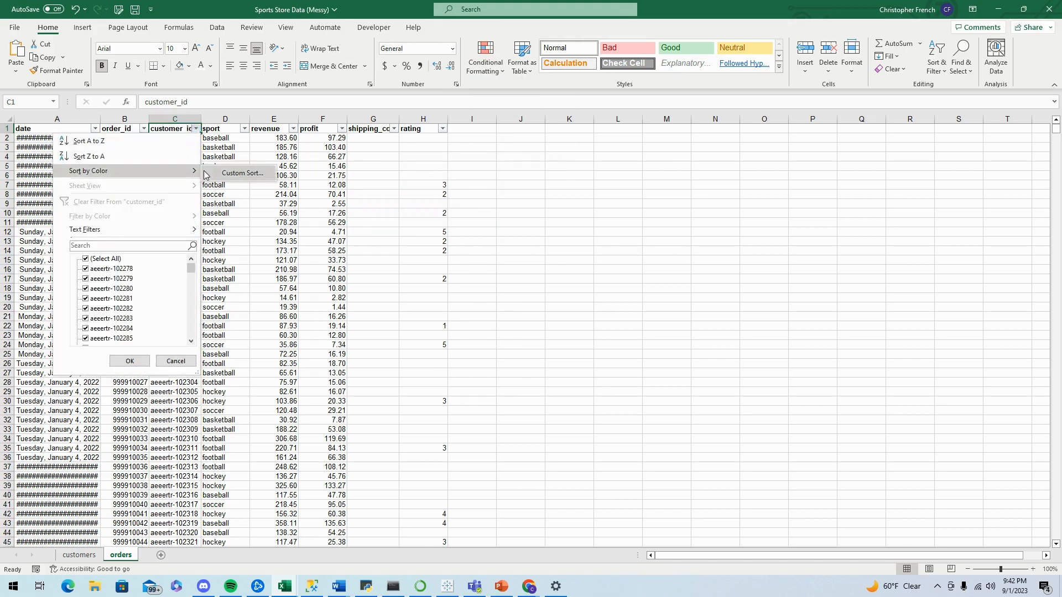
click(162, 361)
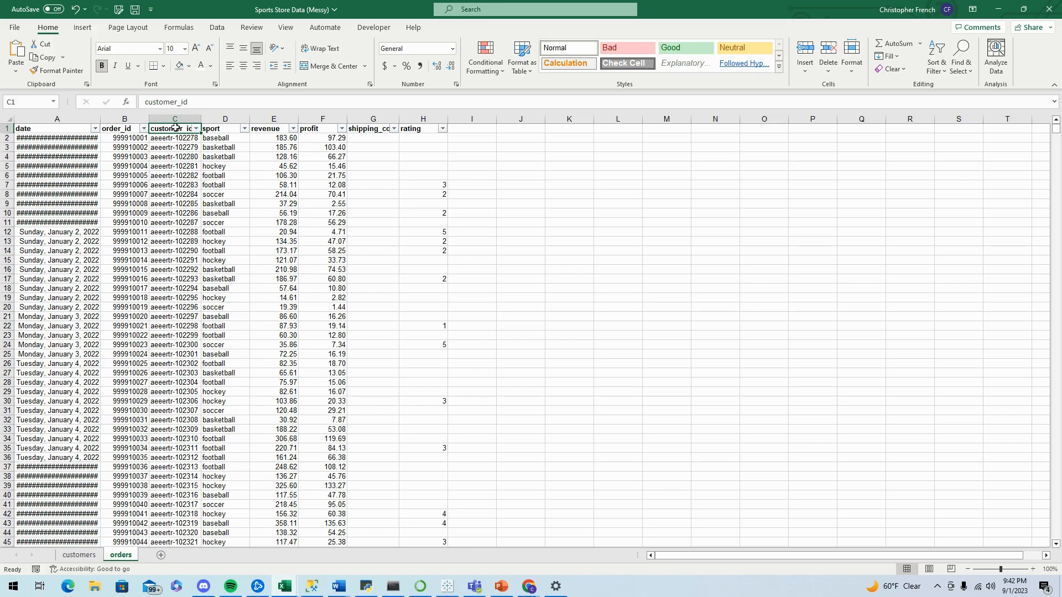
Step: On the customers sheet, insert a blank column between customer_id and first_name
click(86, 557)
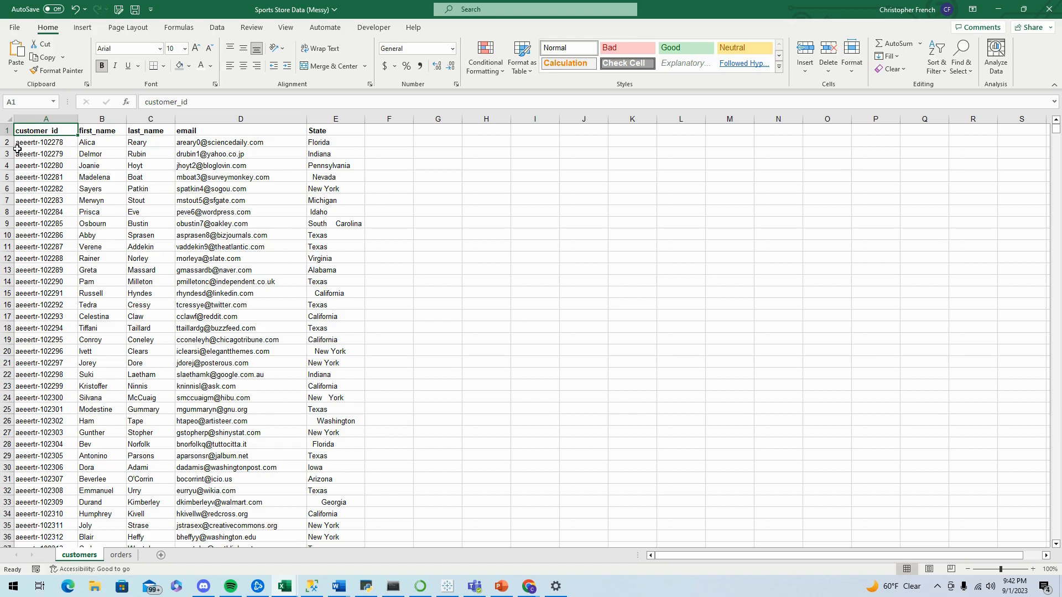
click(106, 118)
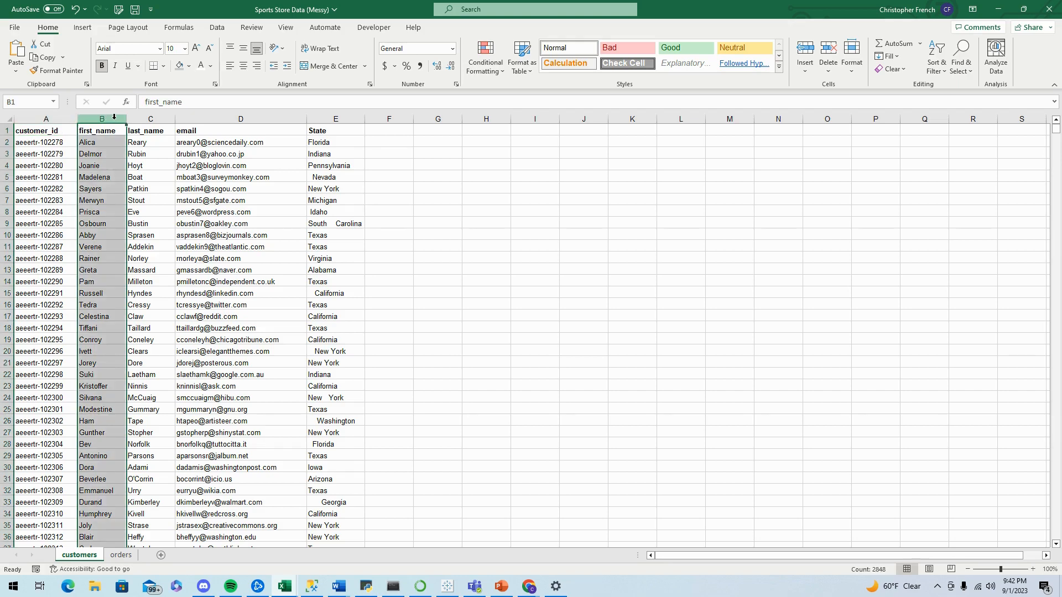
right_click(109, 117)
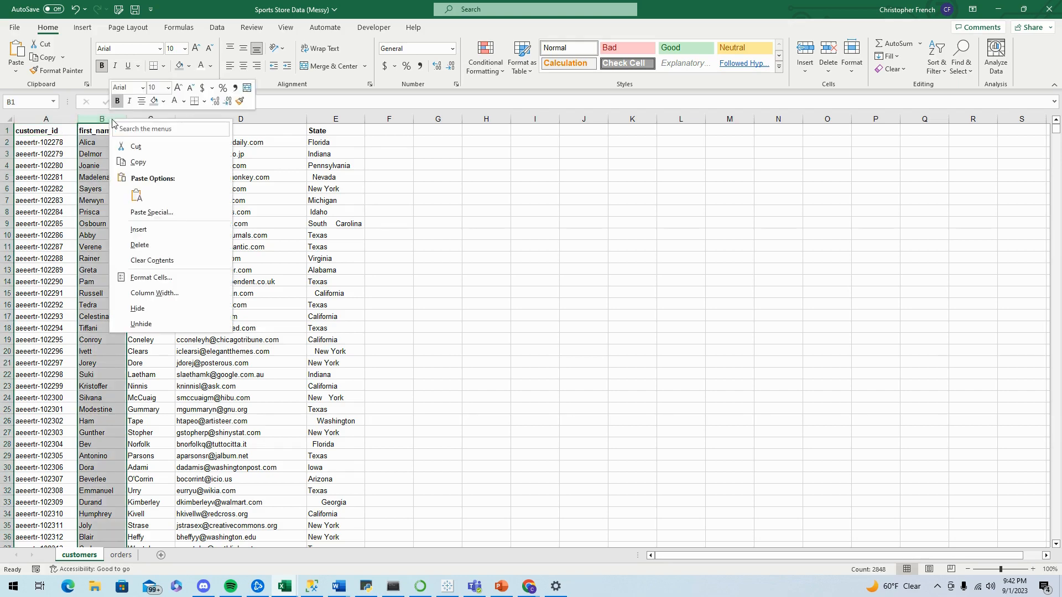
click(189, 229)
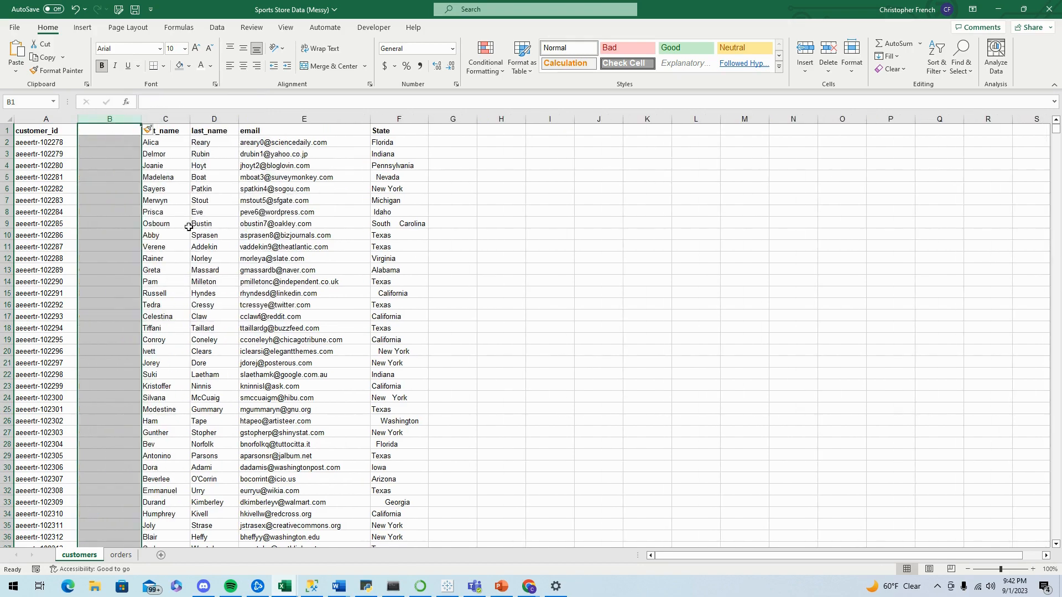
click(123, 143)
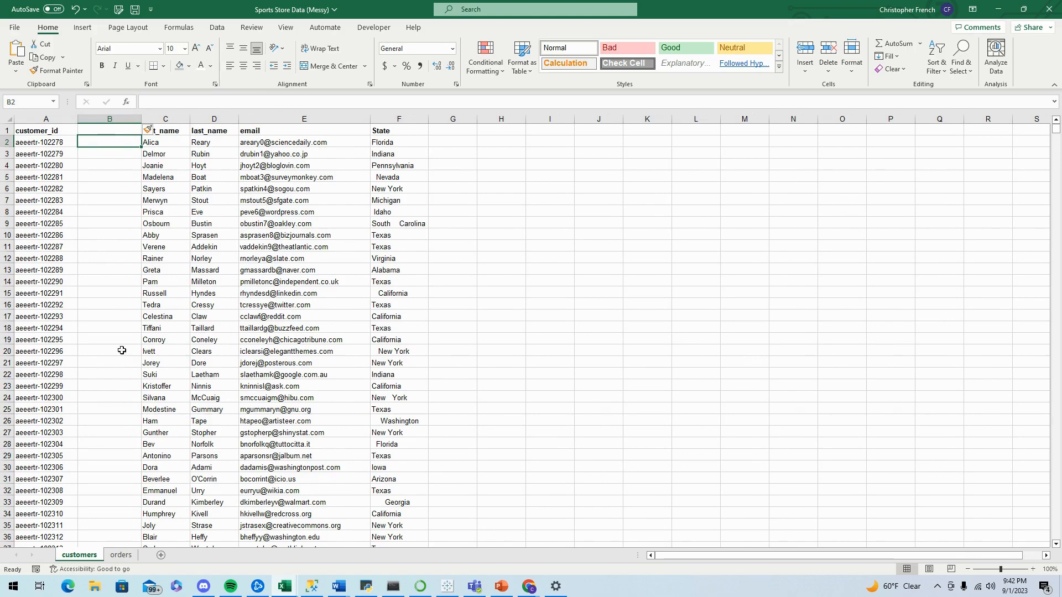
Step: Split the customer_id column with Text to Columns as delimited data, using only the hyphen as delimiter and General format
click(55, 116)
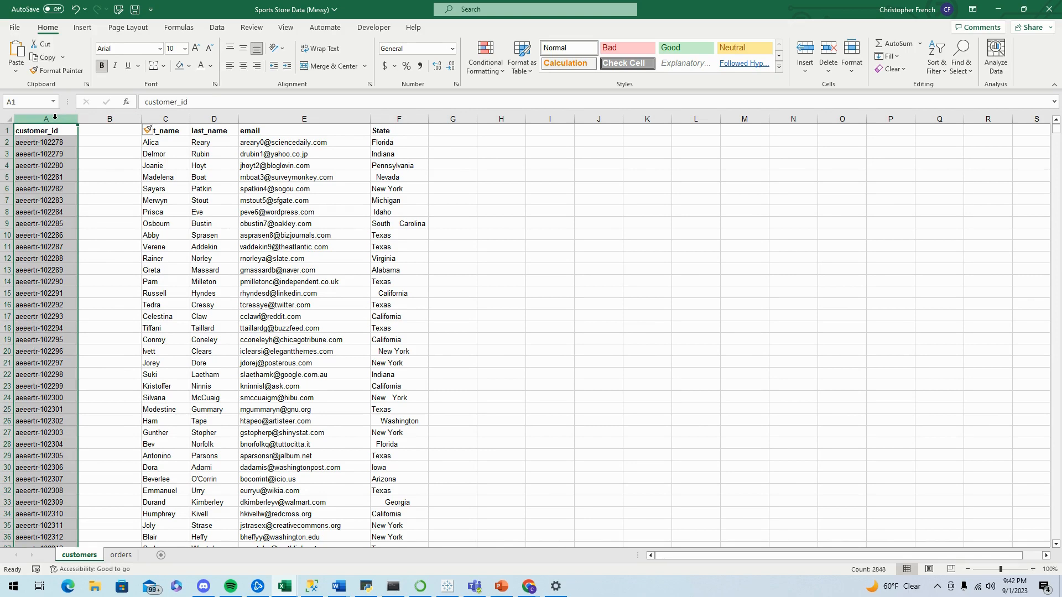
click(217, 28)
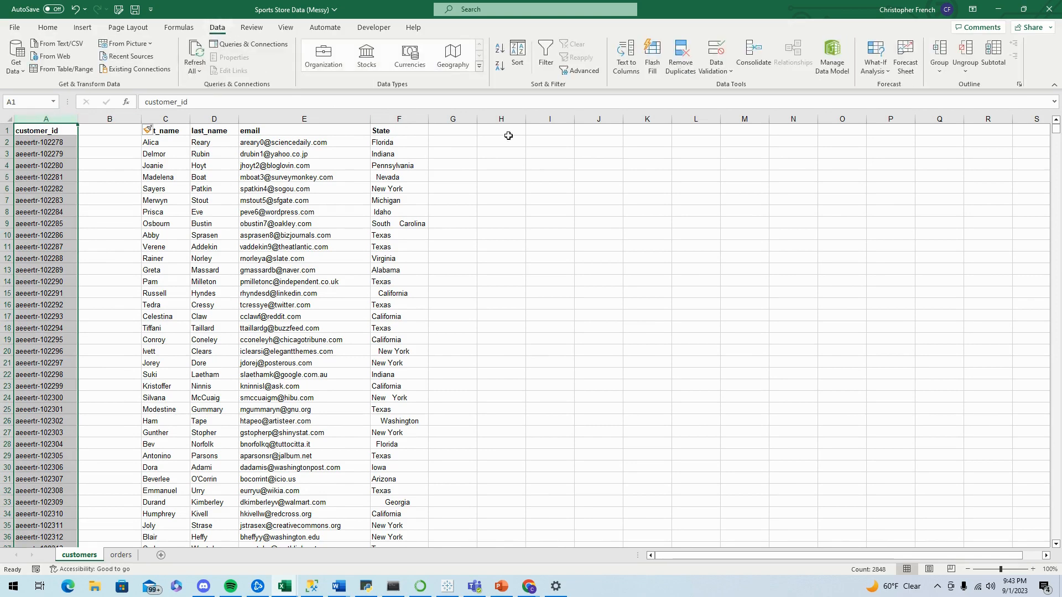
click(634, 74)
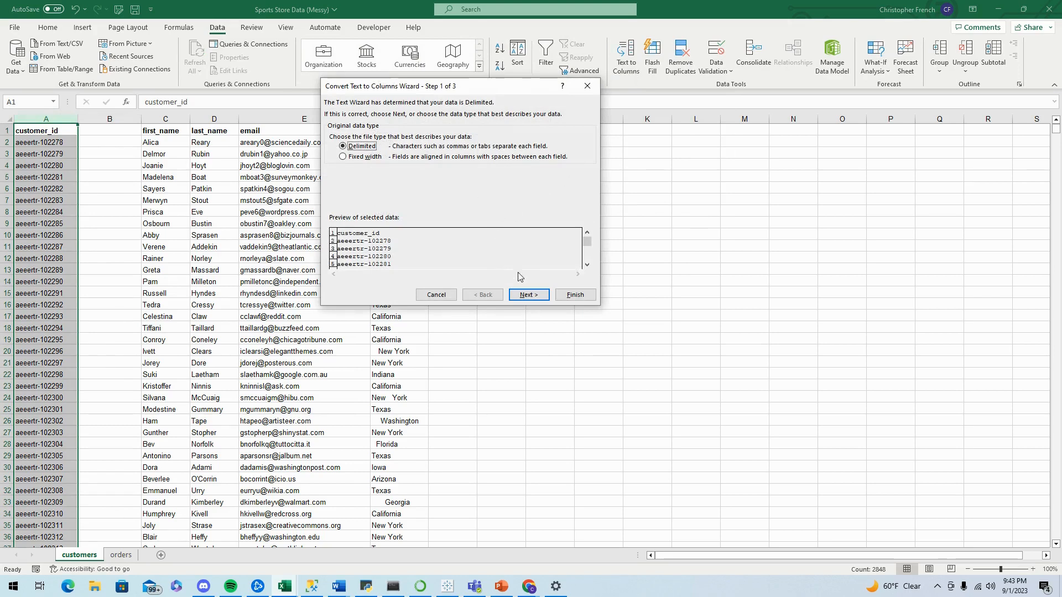
click(523, 296)
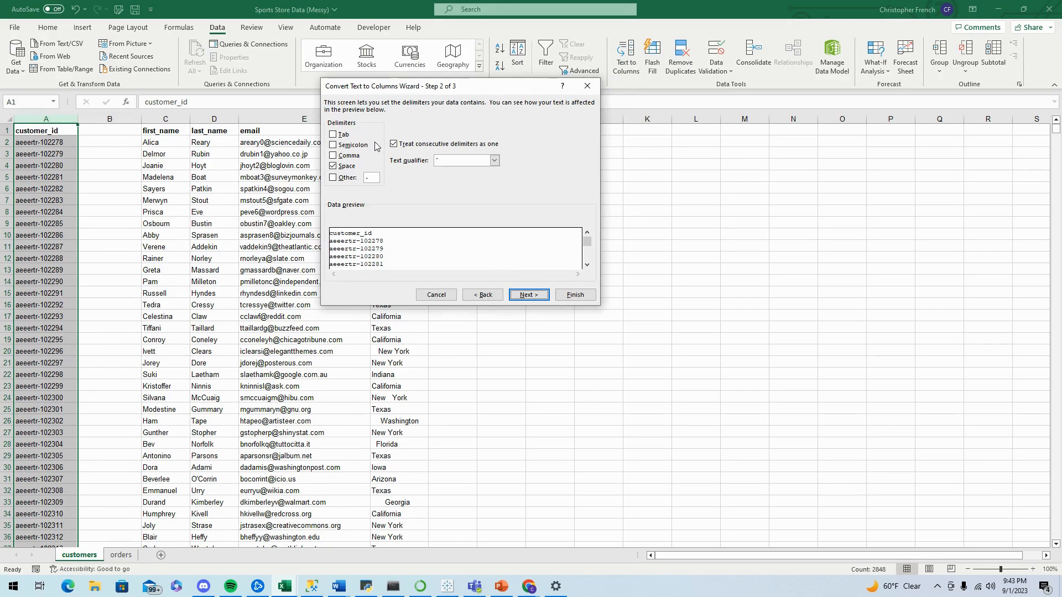
click(333, 177)
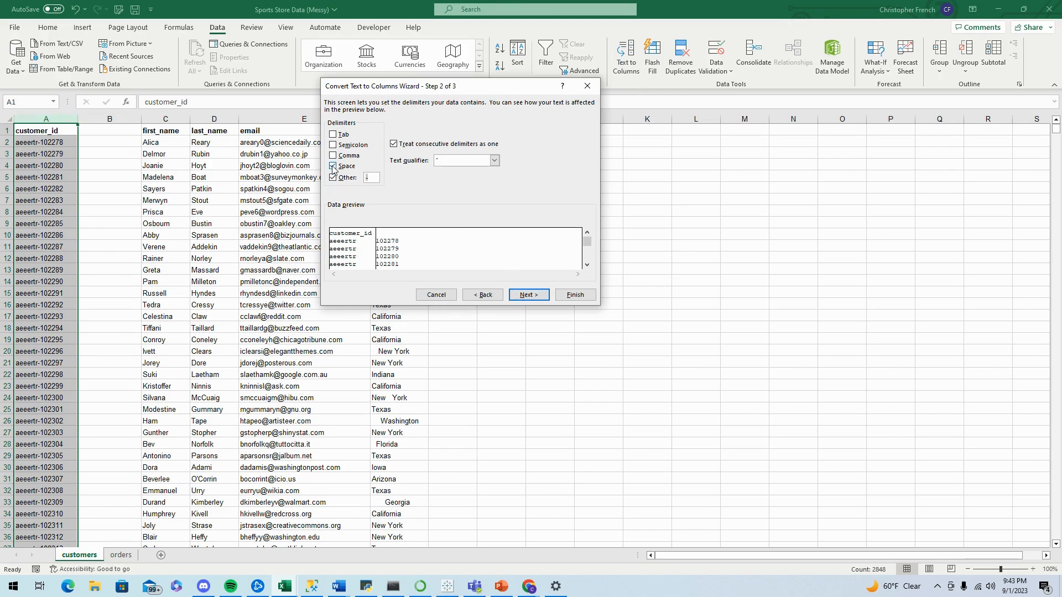
click(333, 166)
click(587, 265)
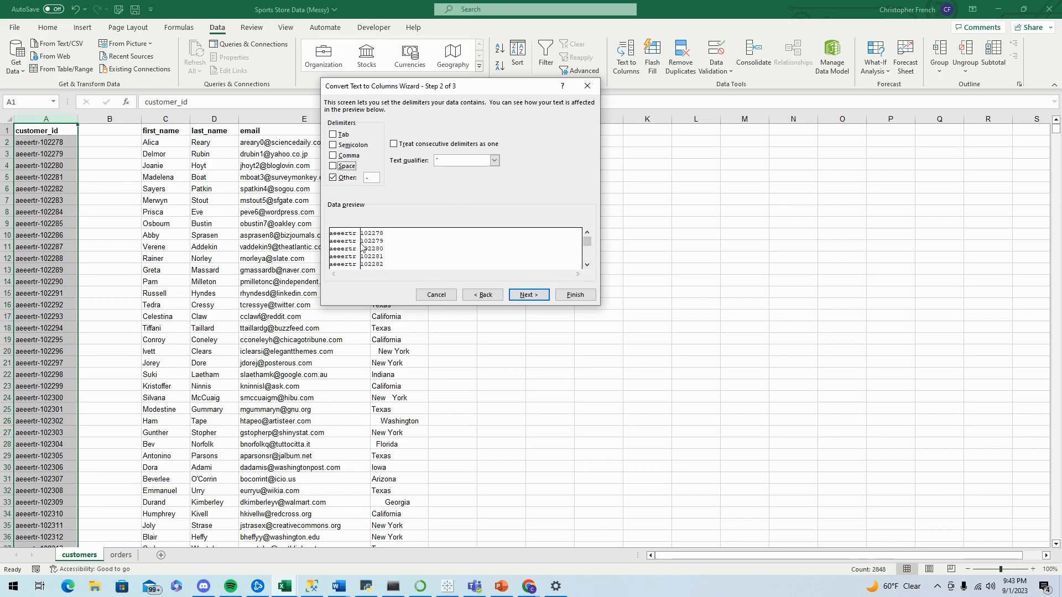
click(587, 266)
click(527, 295)
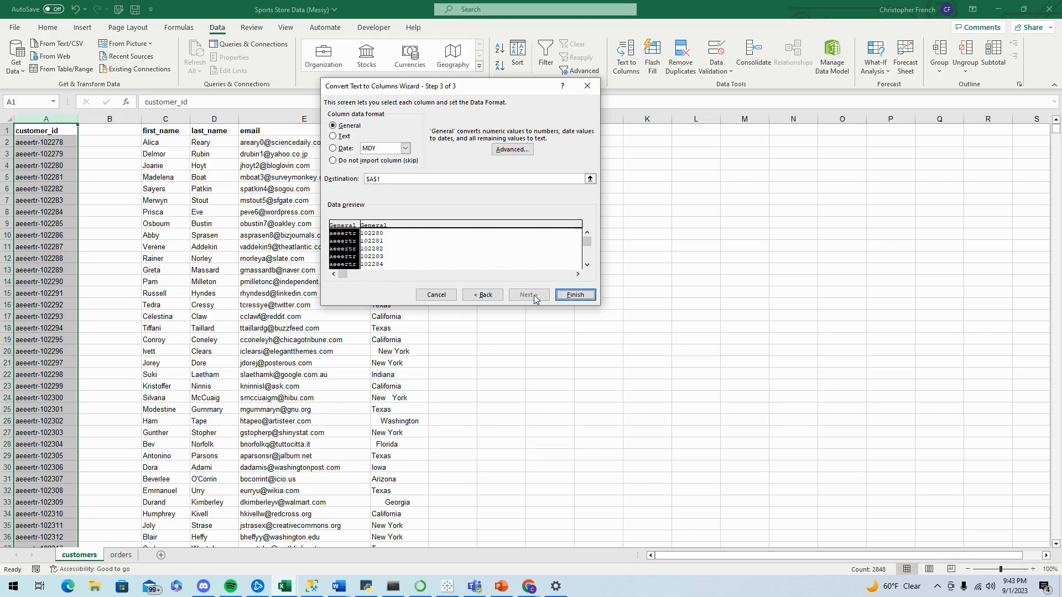
click(574, 296)
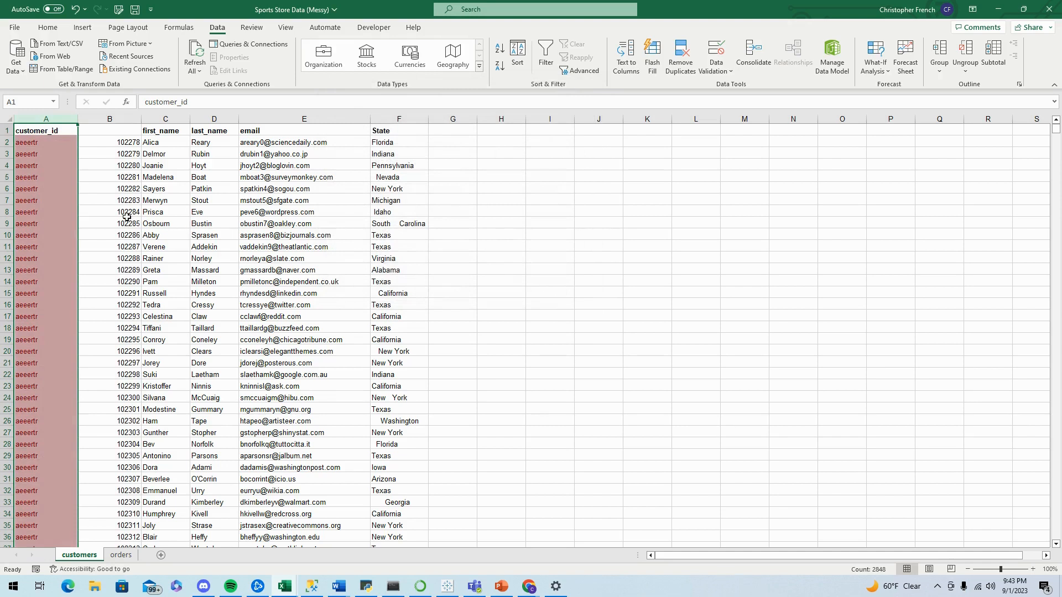
Step: Clear the conditional formatting rules from the entire customers sheet
click(61, 179)
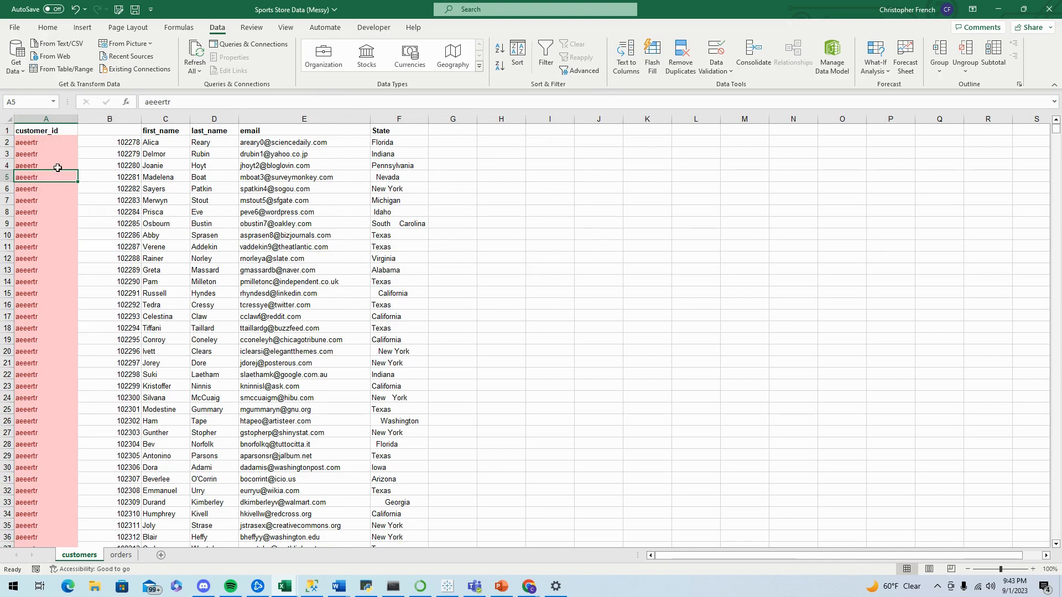
click(56, 114)
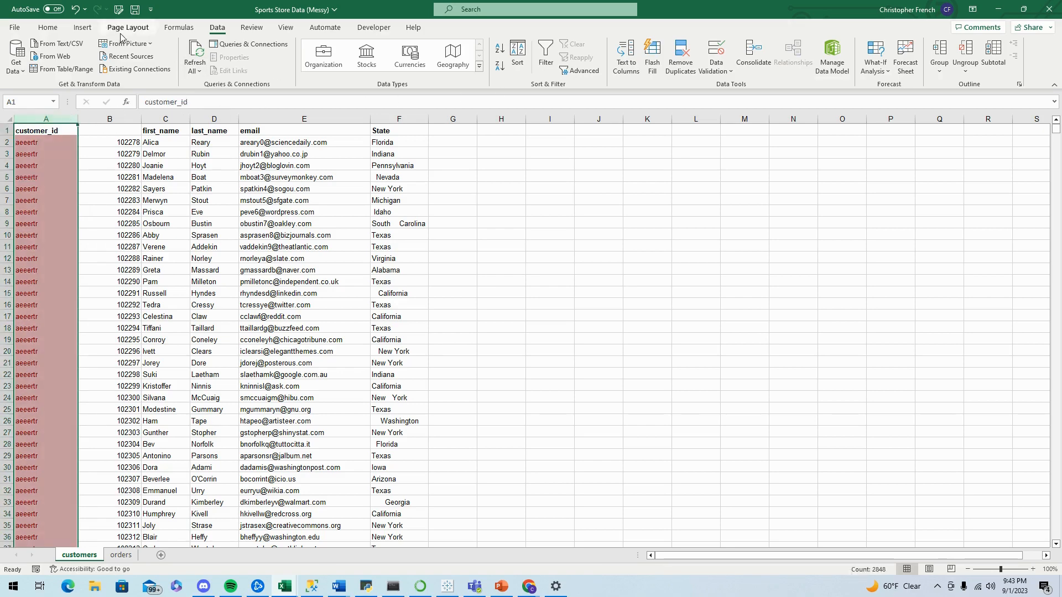
click(47, 27)
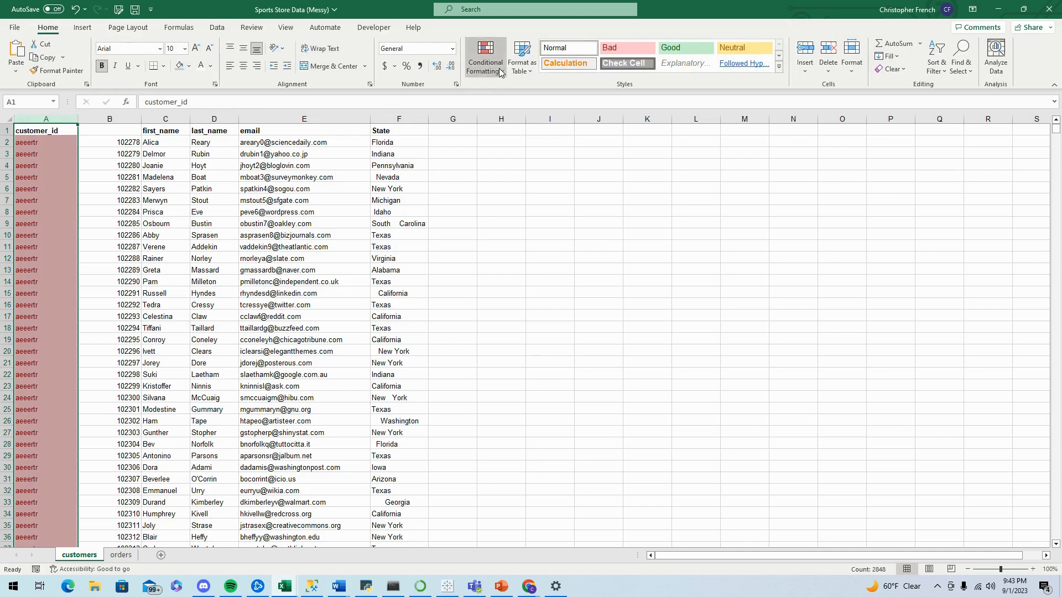
click(483, 69)
mouse_move(522, 238)
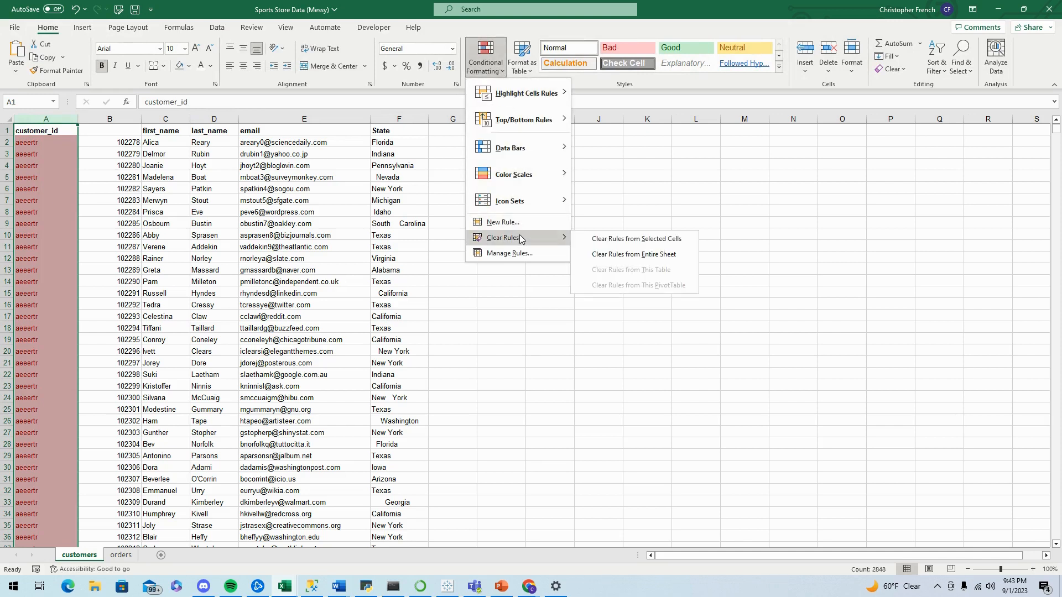
click(648, 253)
click(119, 151)
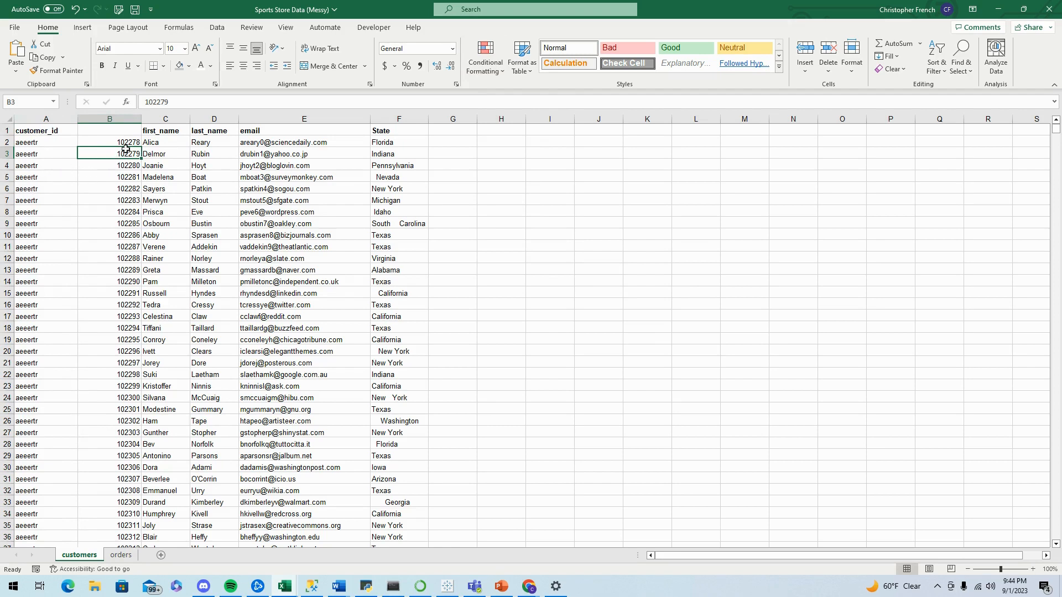
Step: Copy the customer_id header to B1 above the split-off numbers and delete column A with the text prefixes
click(64, 132)
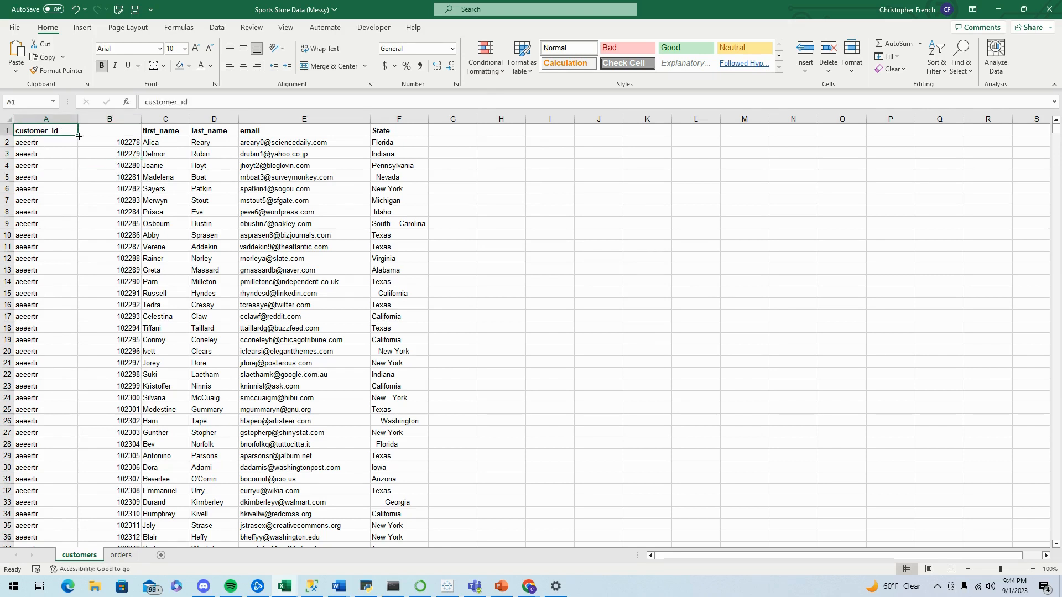
drag(79, 137, 115, 134)
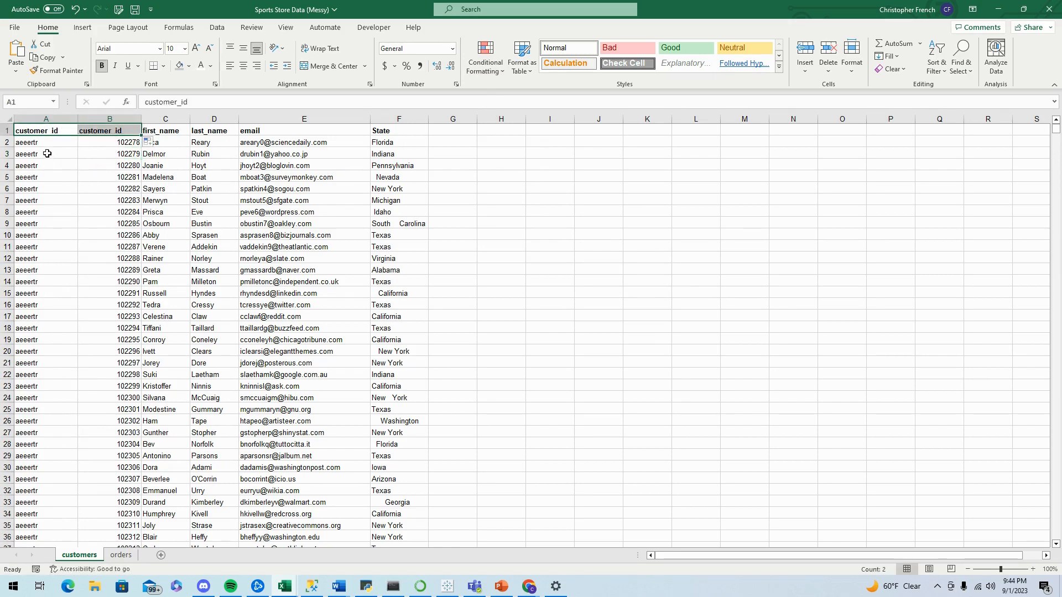
click(51, 115)
right_click(48, 147)
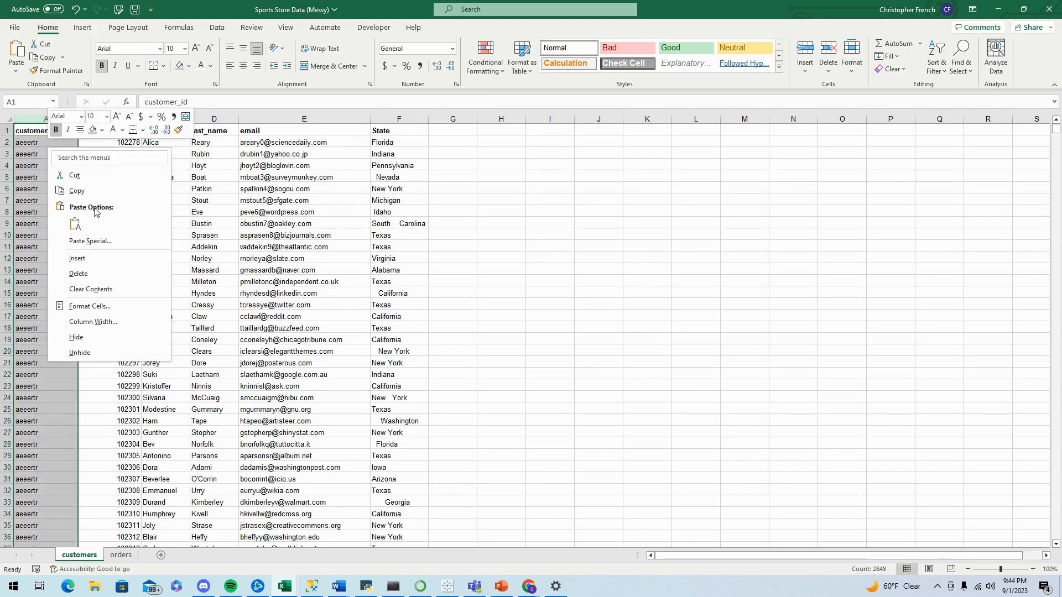
click(87, 273)
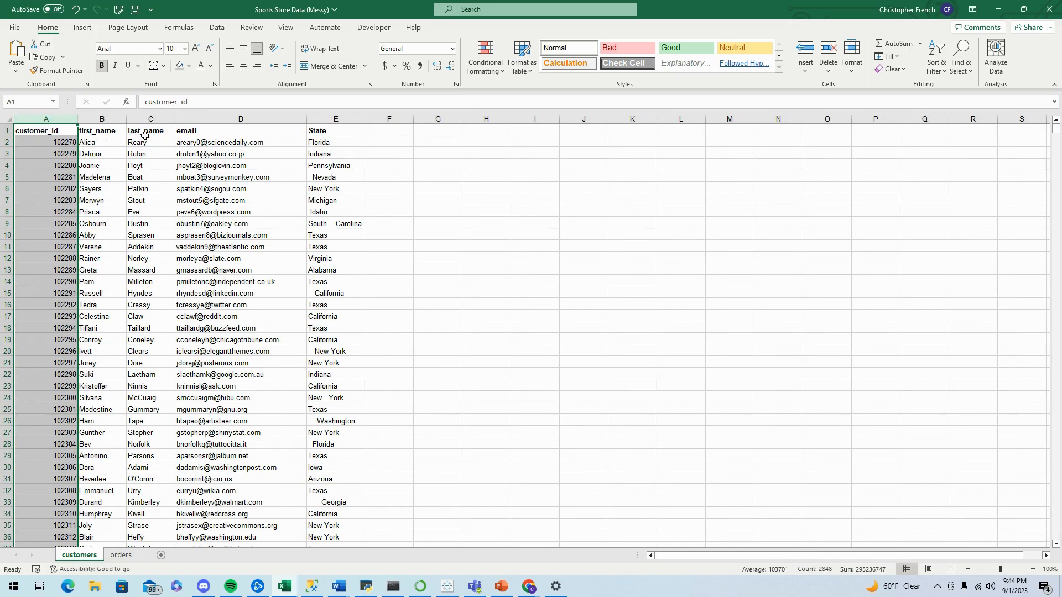
click(141, 161)
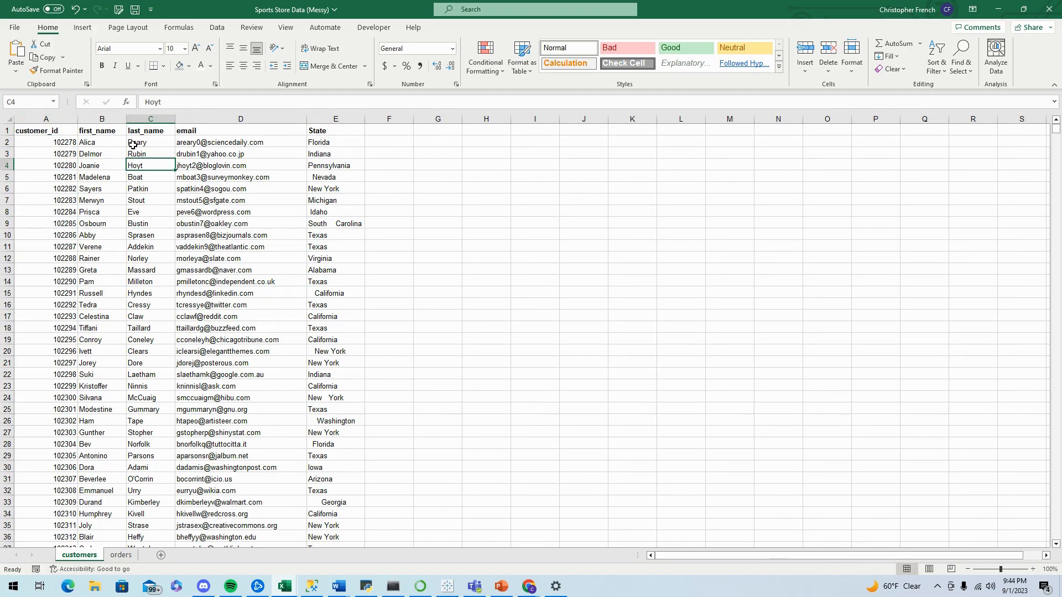
Step: Insert a blank column between last_name and email and give it the header full_name
click(237, 119)
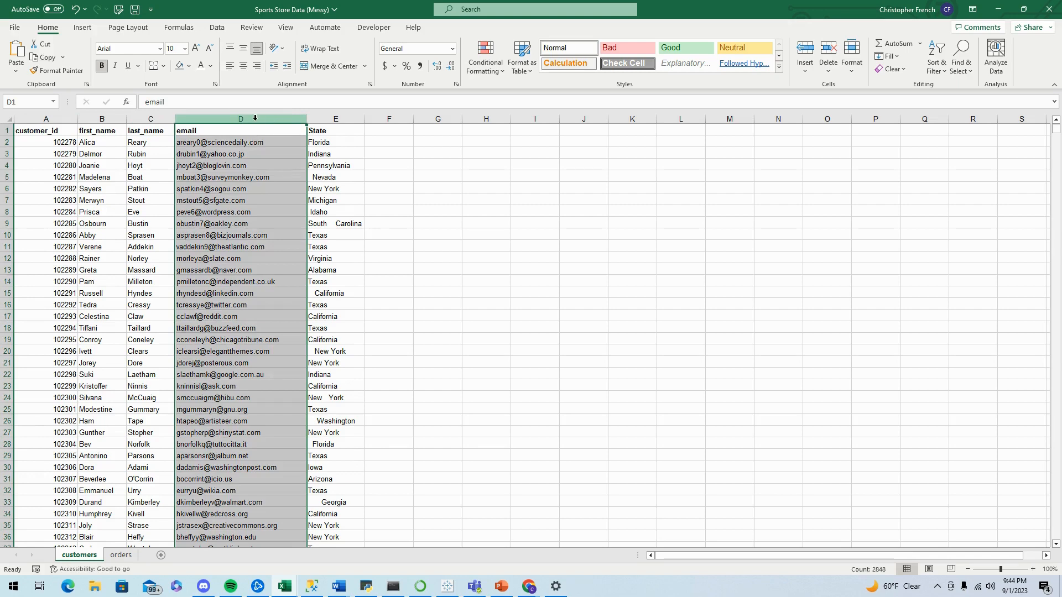
right_click(255, 118)
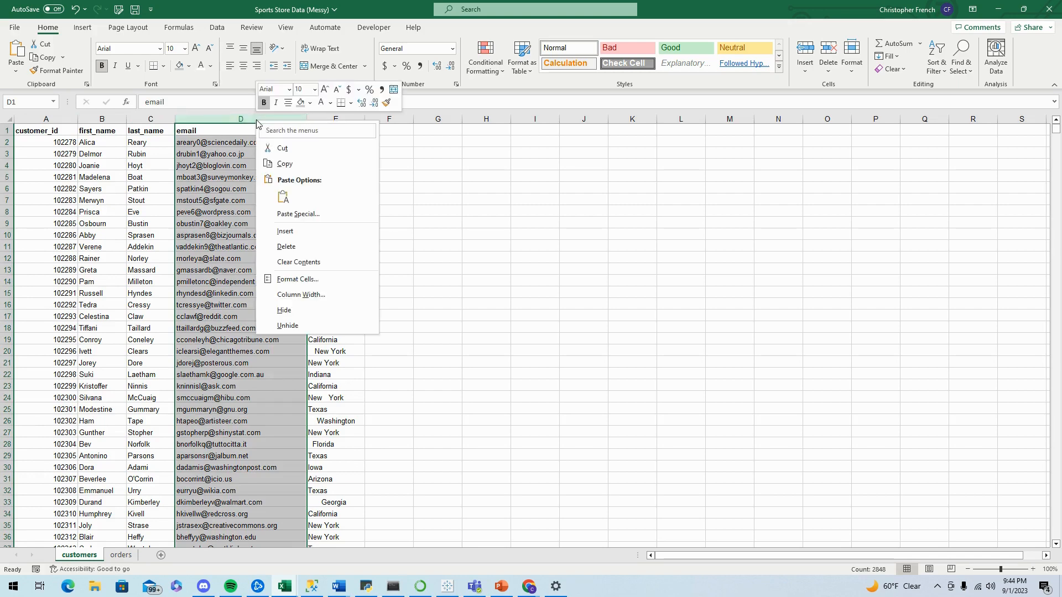
click(312, 236)
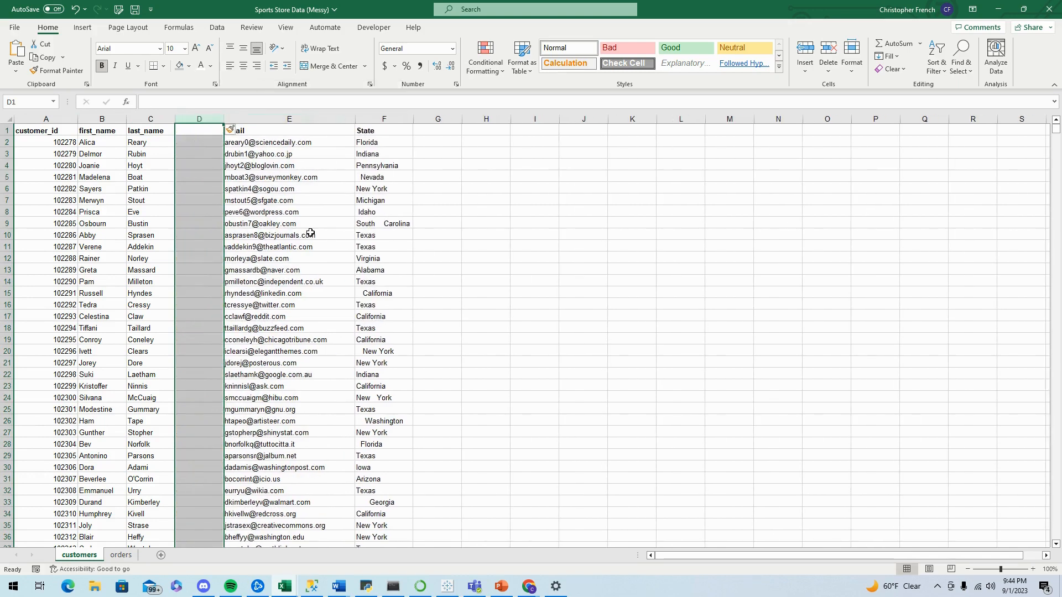
click(203, 130)
text(fu)
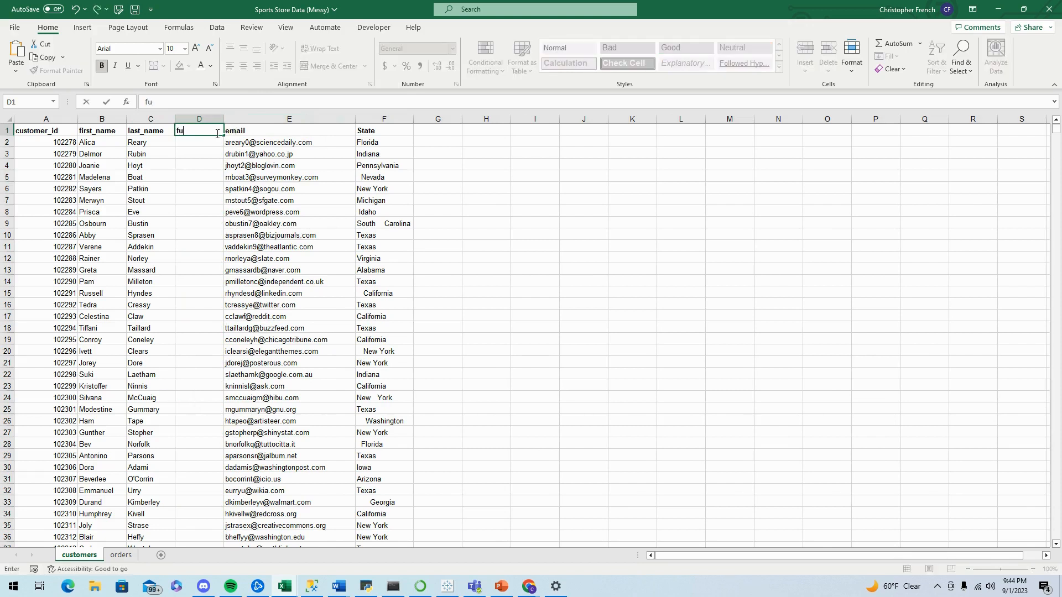
text(ll_nb)
text(me)
key(Return)
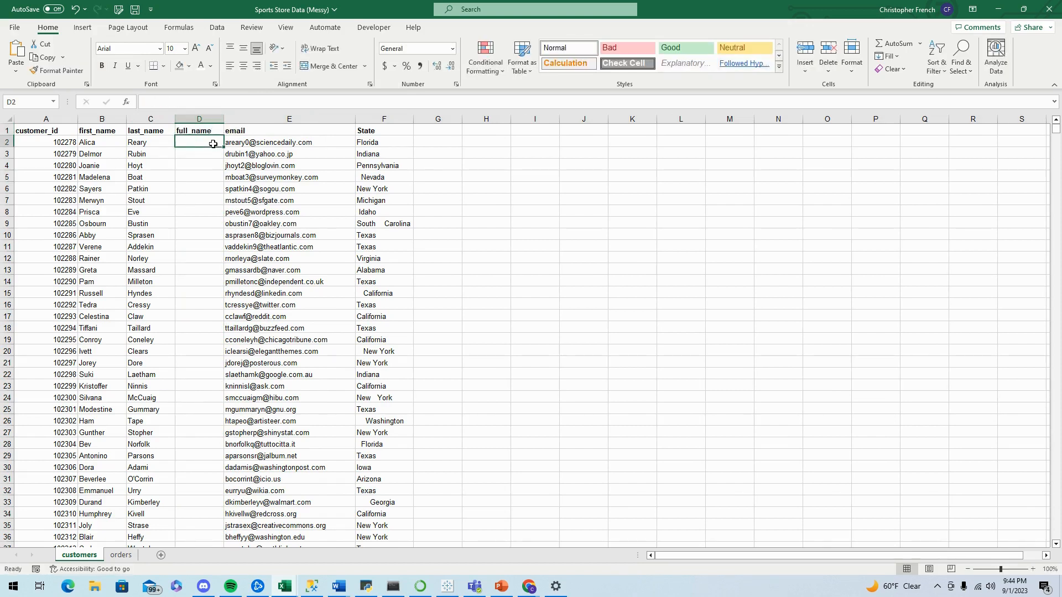
Step: Join the first and last name in D2 with =CONCAT(B2,C2) and widen the full_name column slightly
text(=)
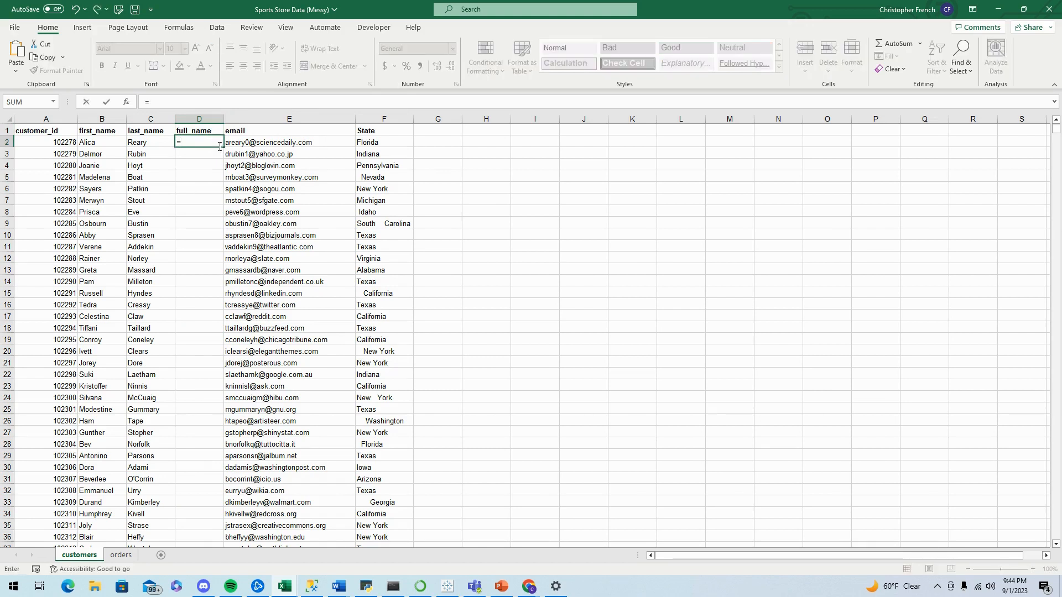
text(CONCAT)
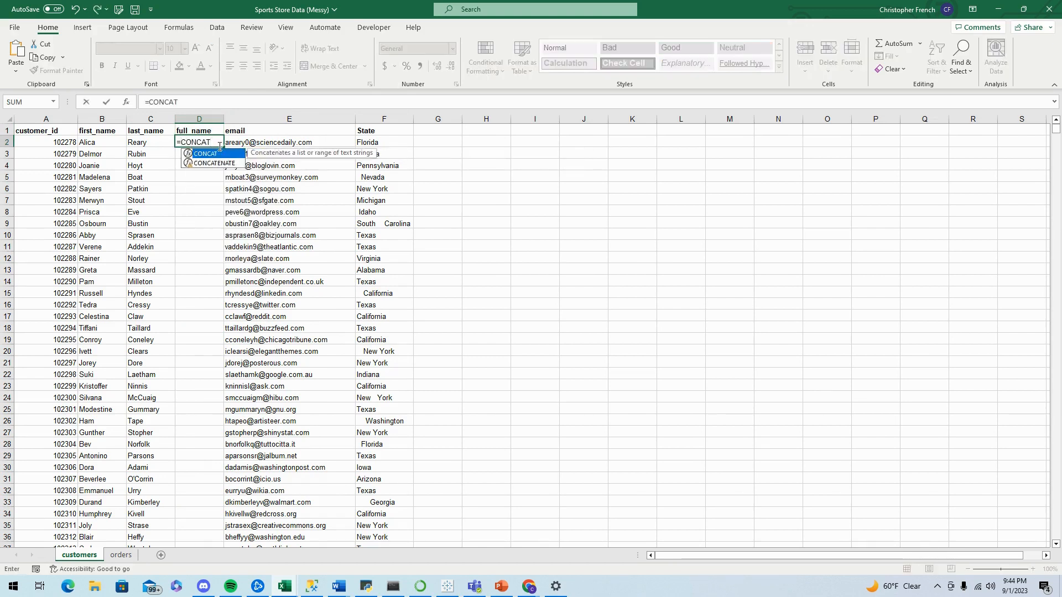
text(()
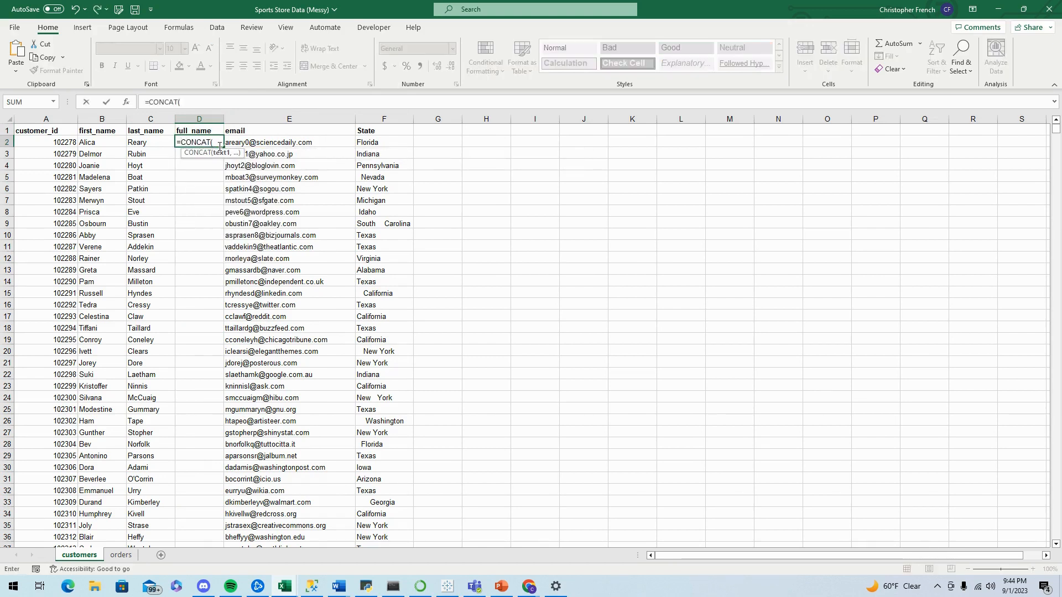
click(103, 142)
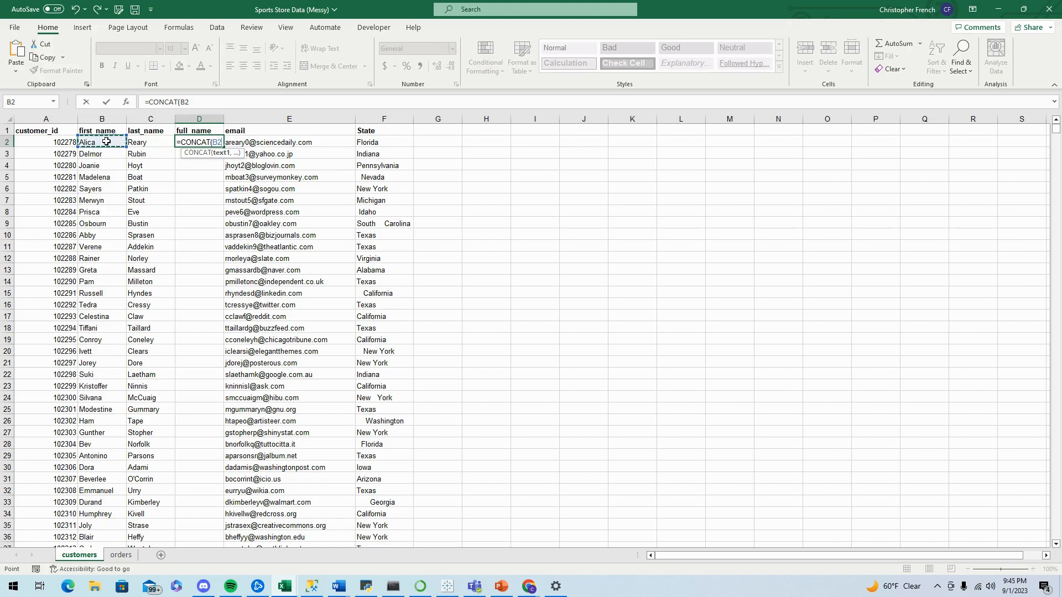
text(,)
click(161, 145)
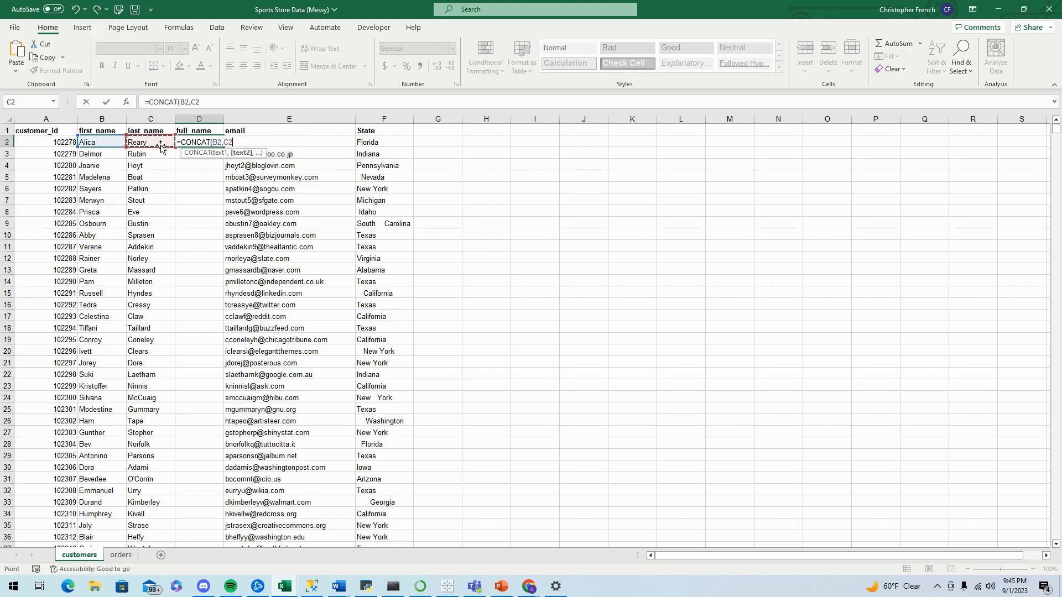
text())
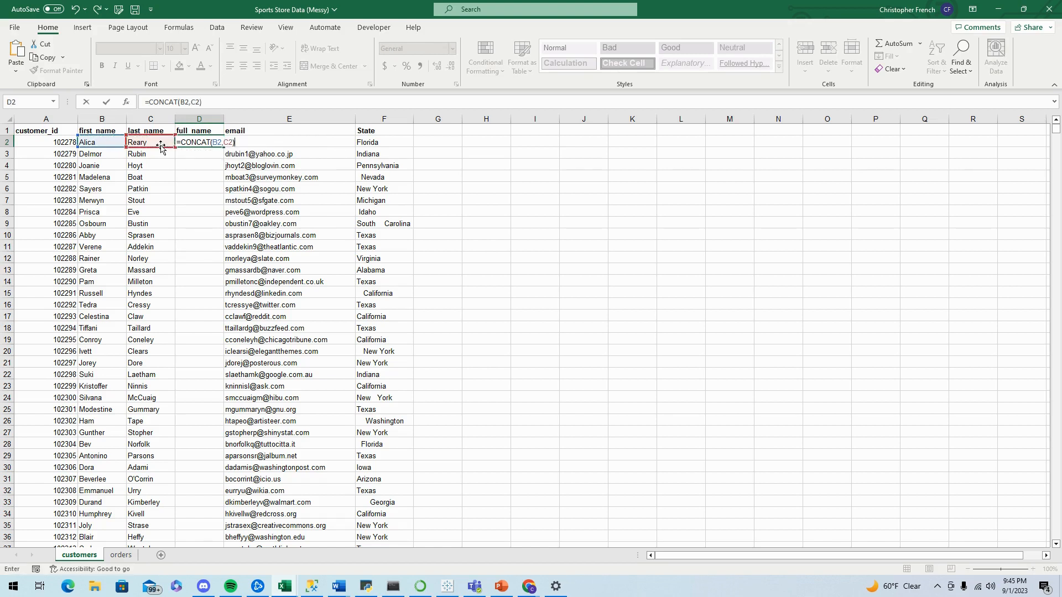
key(Return)
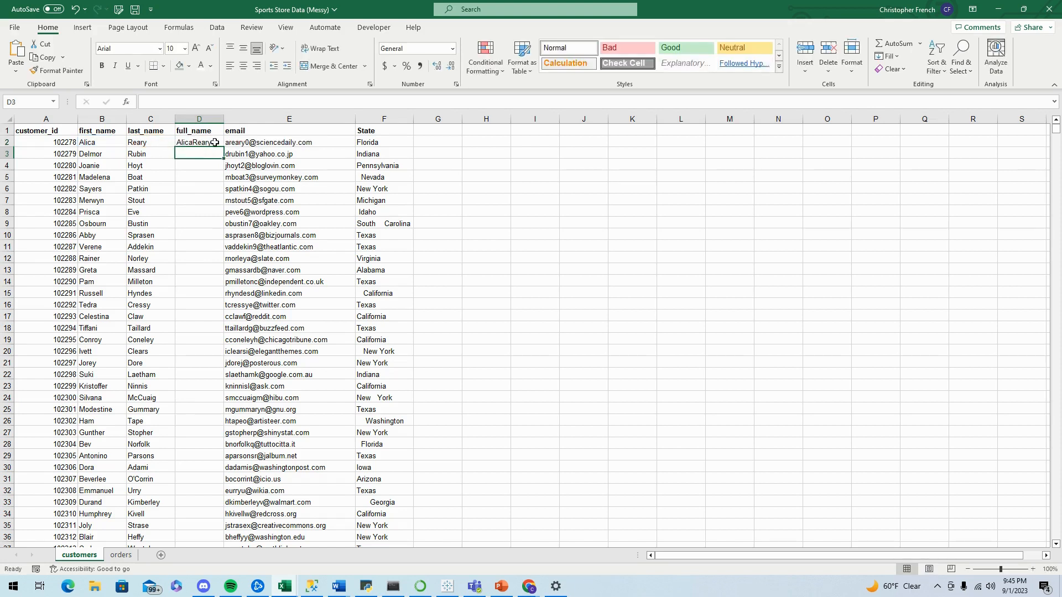
drag(223, 120, 237, 120)
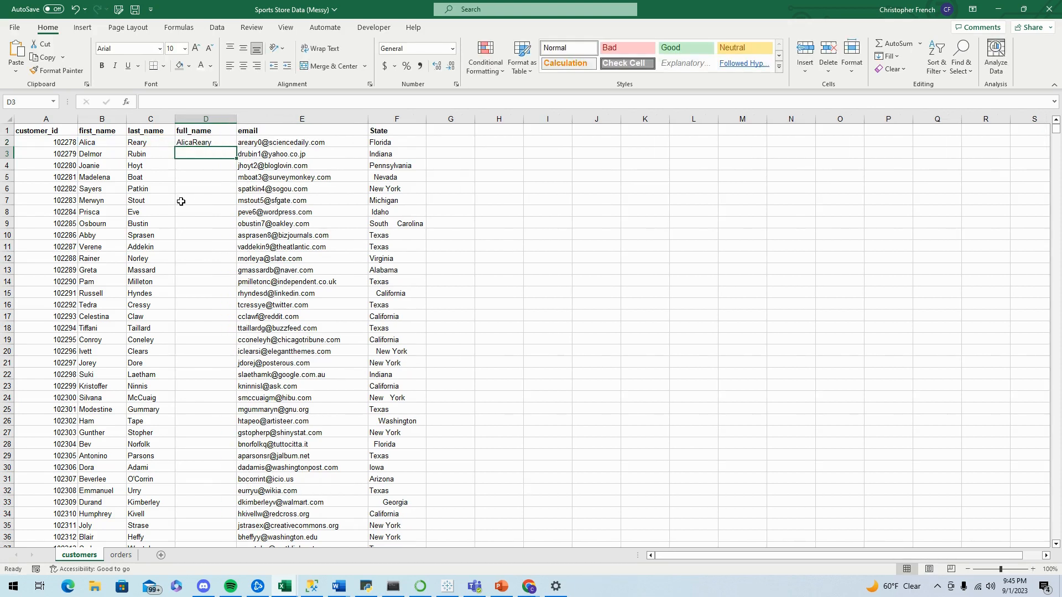
Step: Change the D2 formula to =CONCAT(B2," ",C2) and fill it down the whole full_name column
click(203, 145)
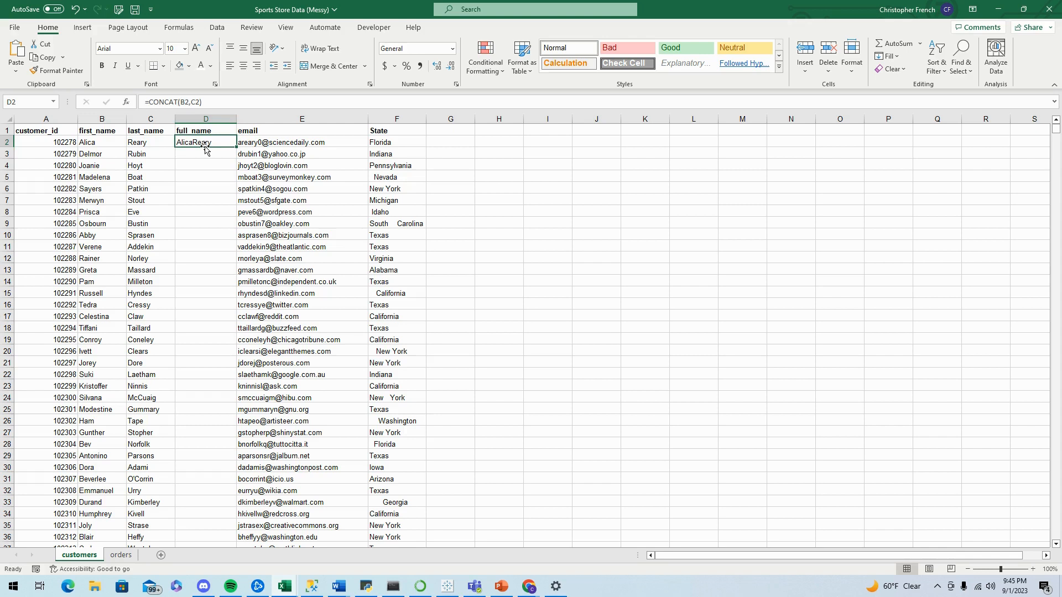
click(193, 103)
click(193, 103)
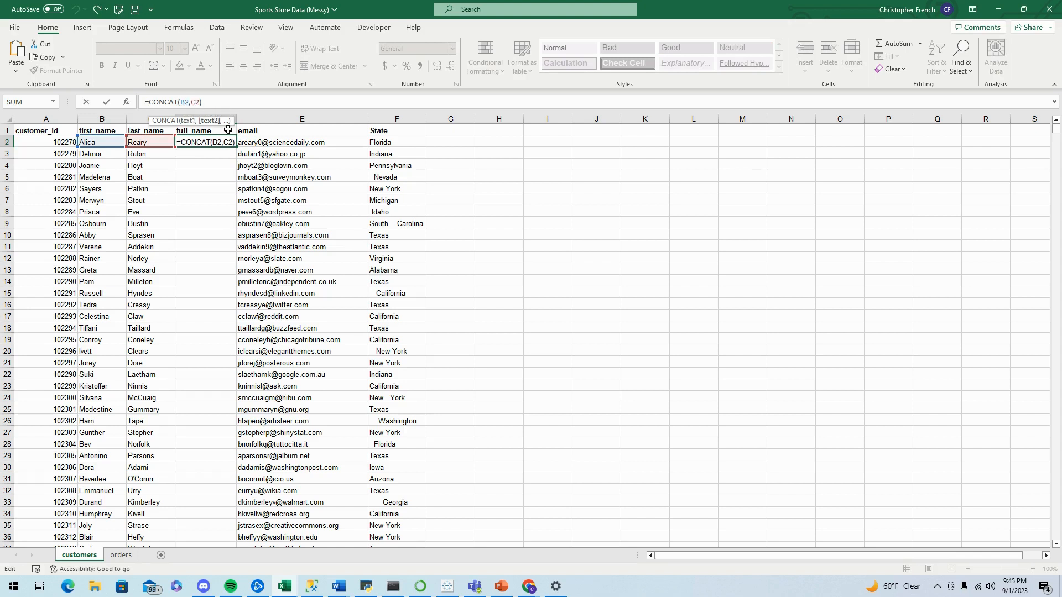
text(")
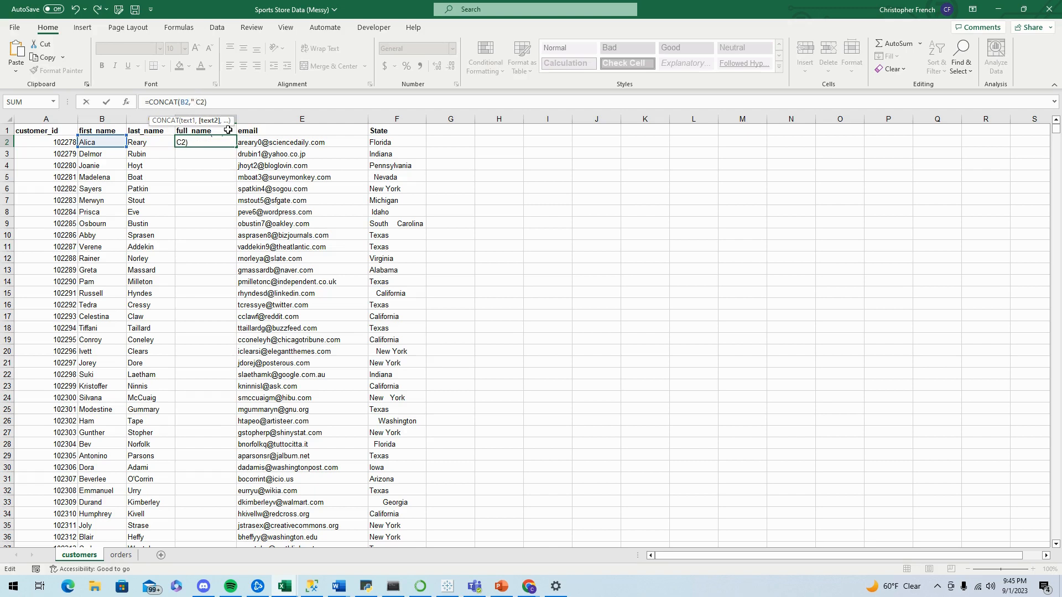
text( ",)
key(Return)
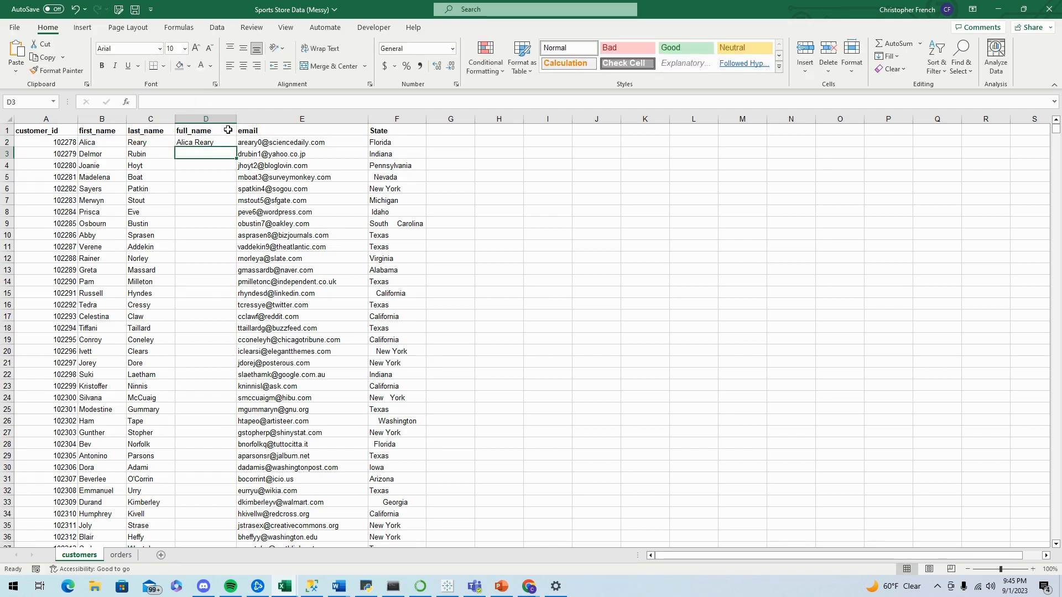
click(226, 142)
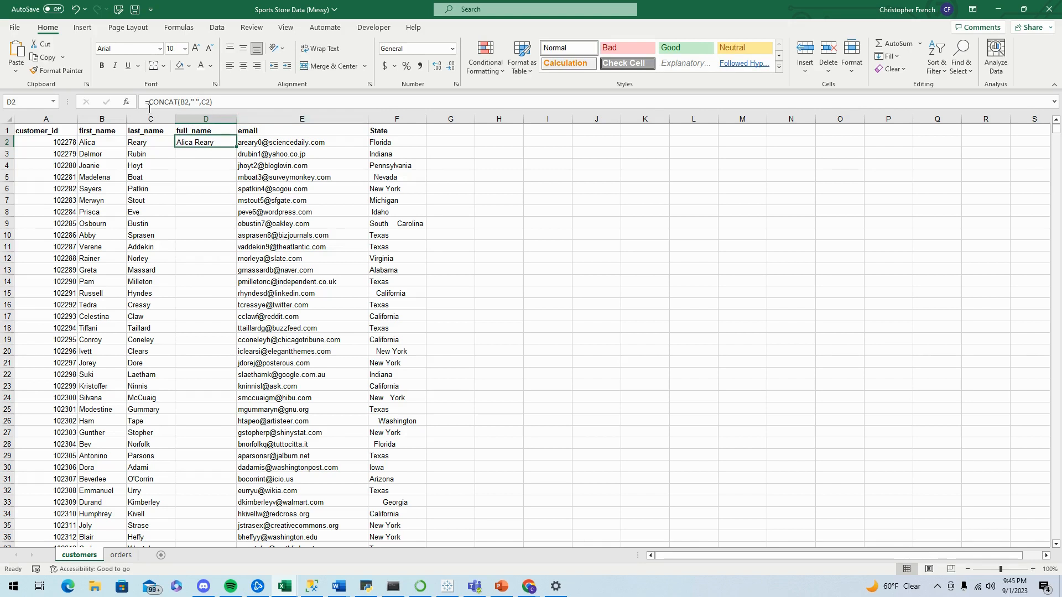
double_click(237, 147)
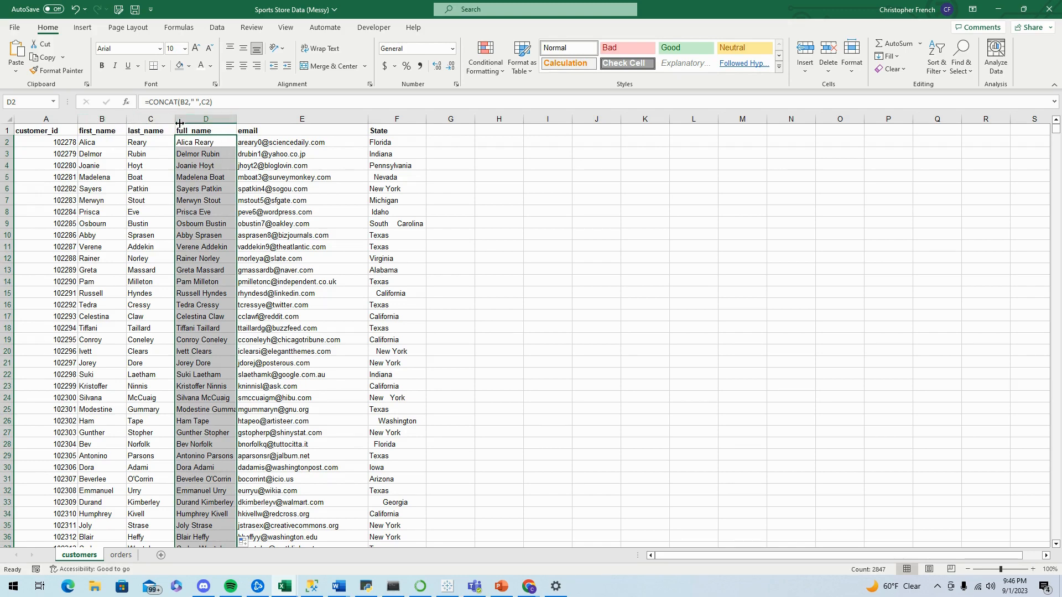
Step: Replace the full_name formulas with their values by copying the filled range and pasting it over itself as values only
right_click(203, 162)
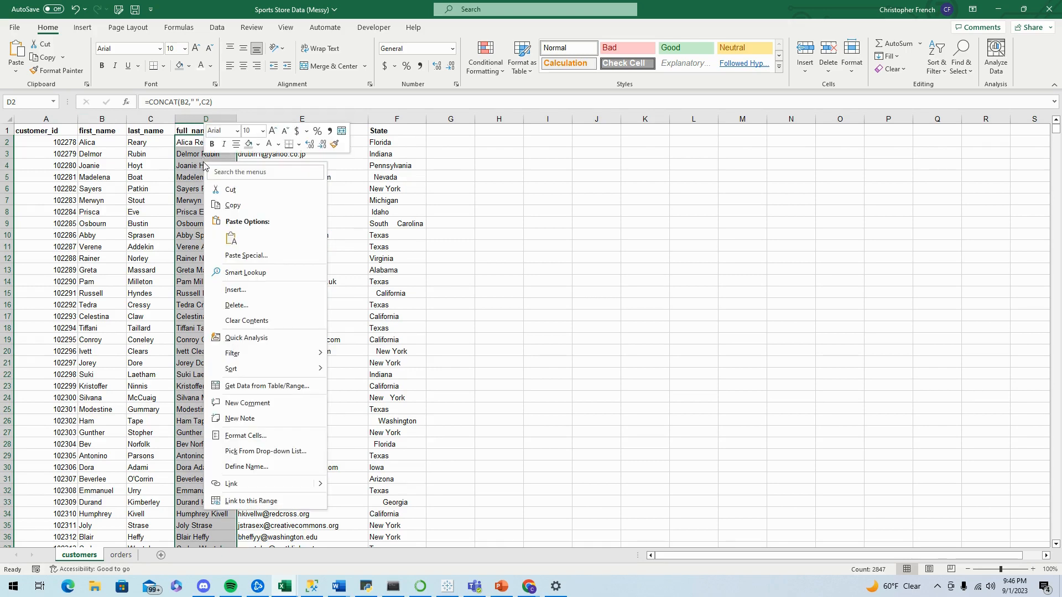
click(245, 205)
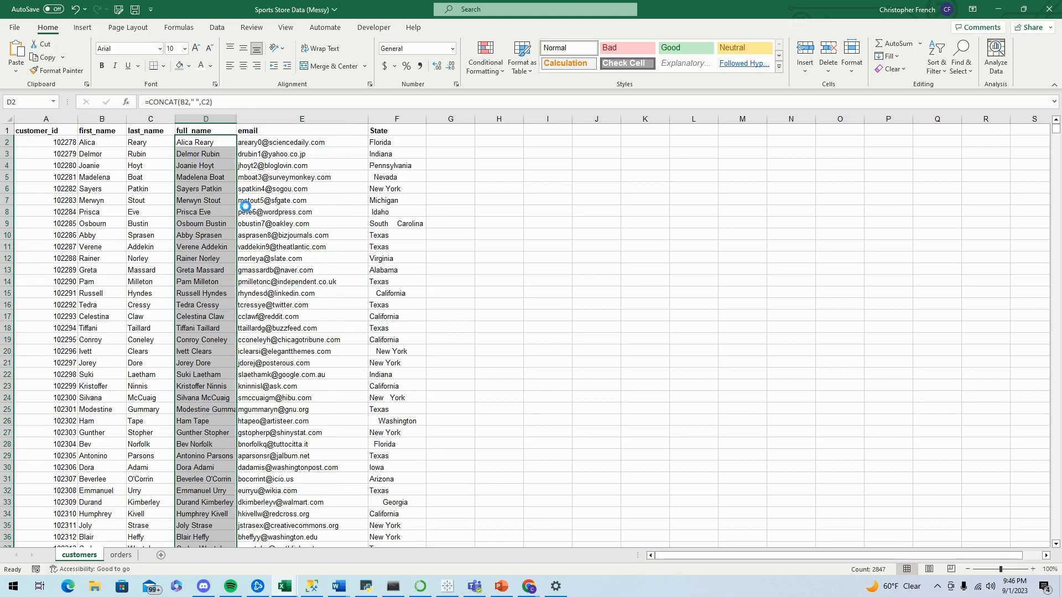
right_click(206, 160)
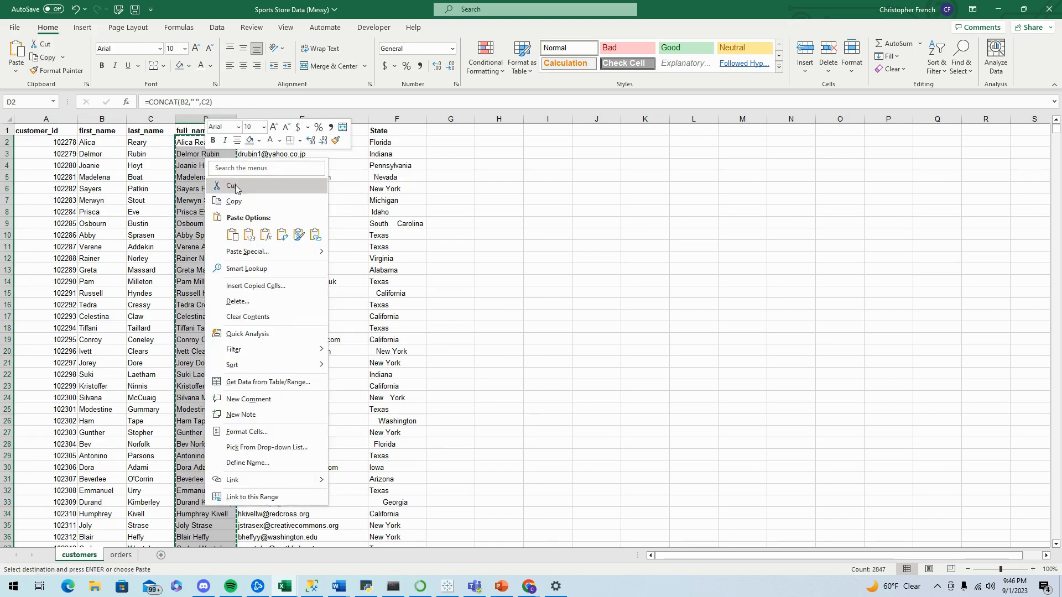
click(249, 234)
click(211, 181)
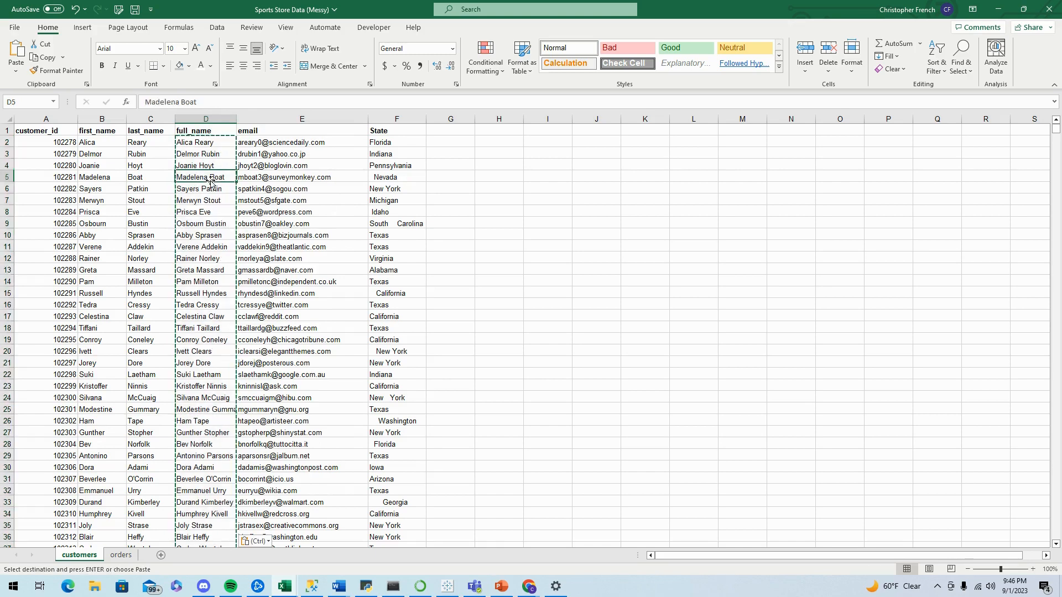
click(218, 211)
click(222, 236)
click(226, 285)
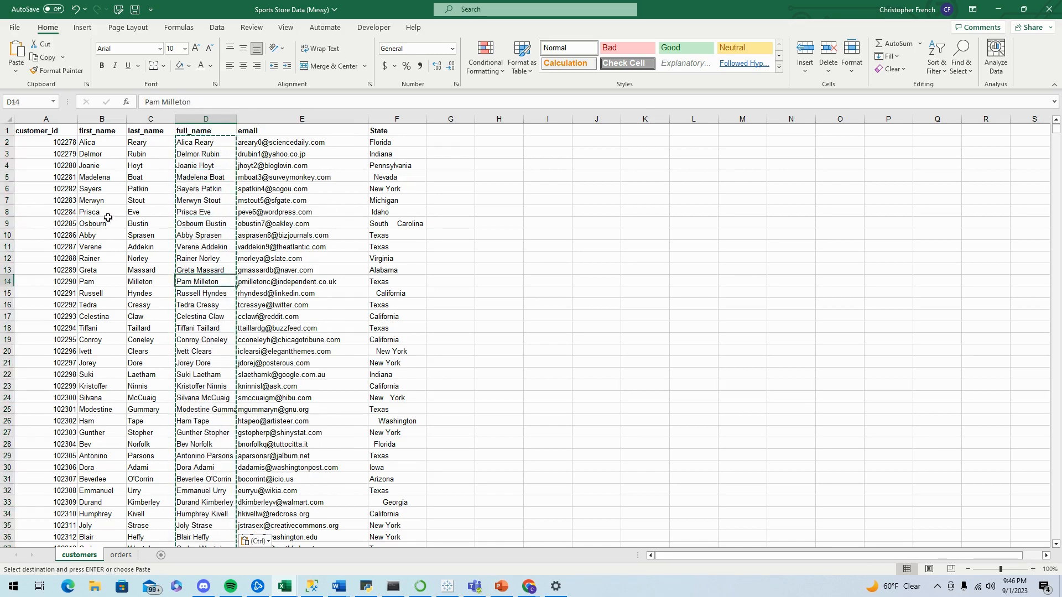
click(201, 212)
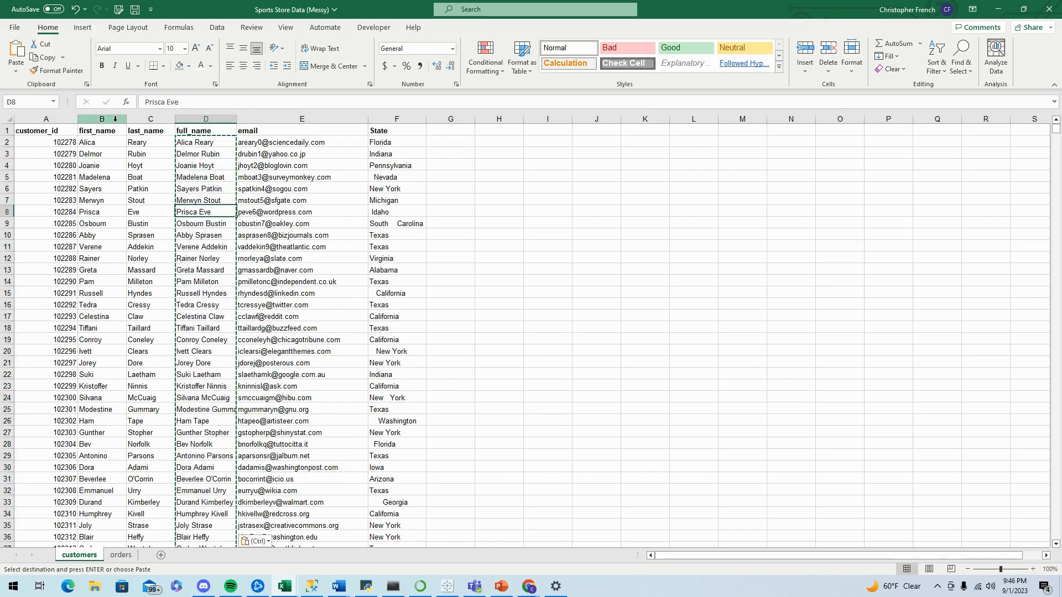
Step: Delete the first_name and last_name columns from the customers sheet
drag(105, 119, 145, 118)
right_click(150, 159)
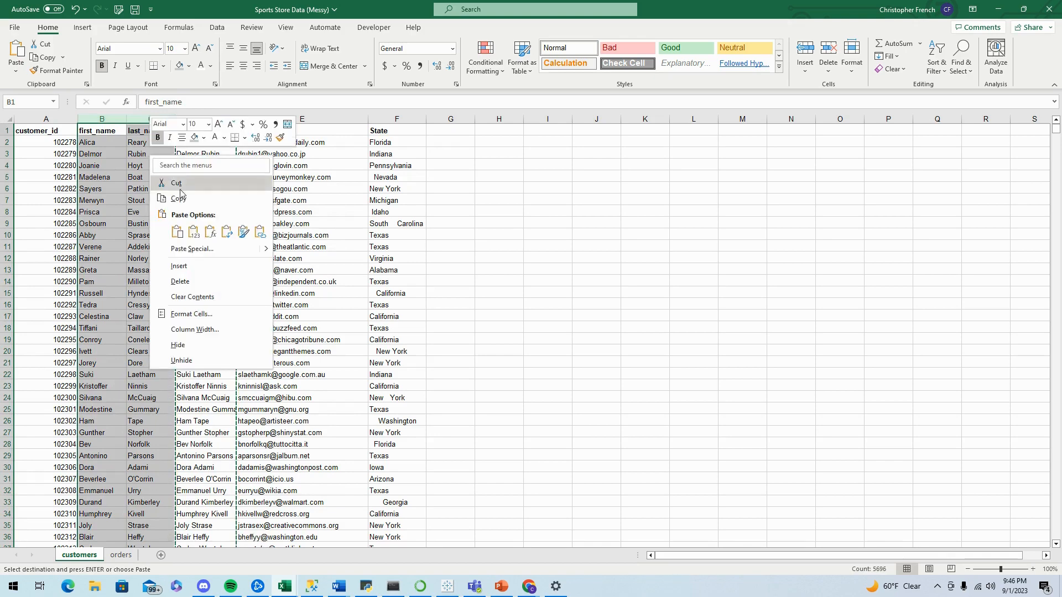
click(188, 281)
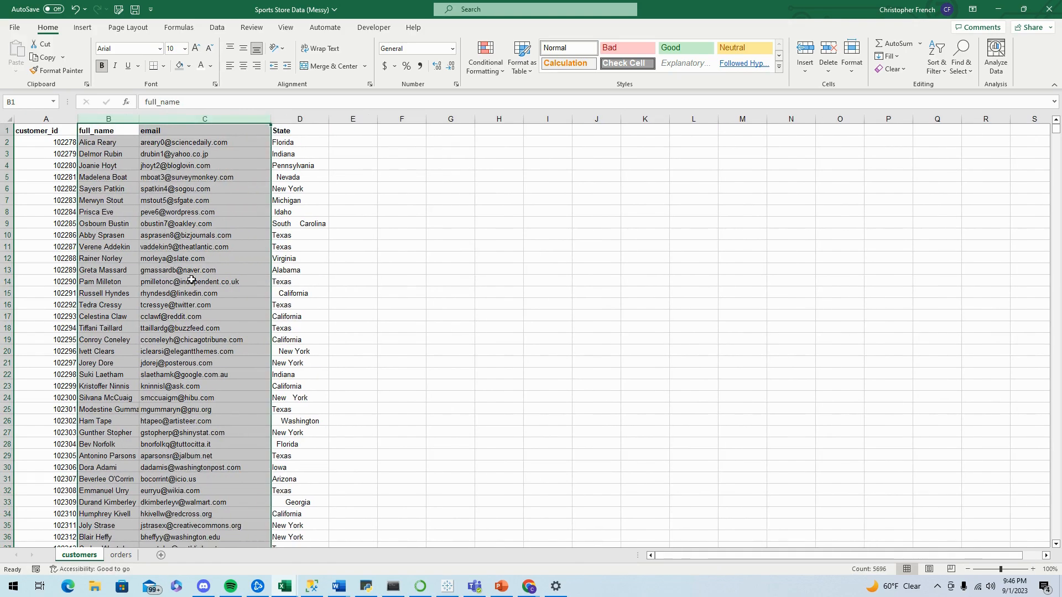
click(165, 186)
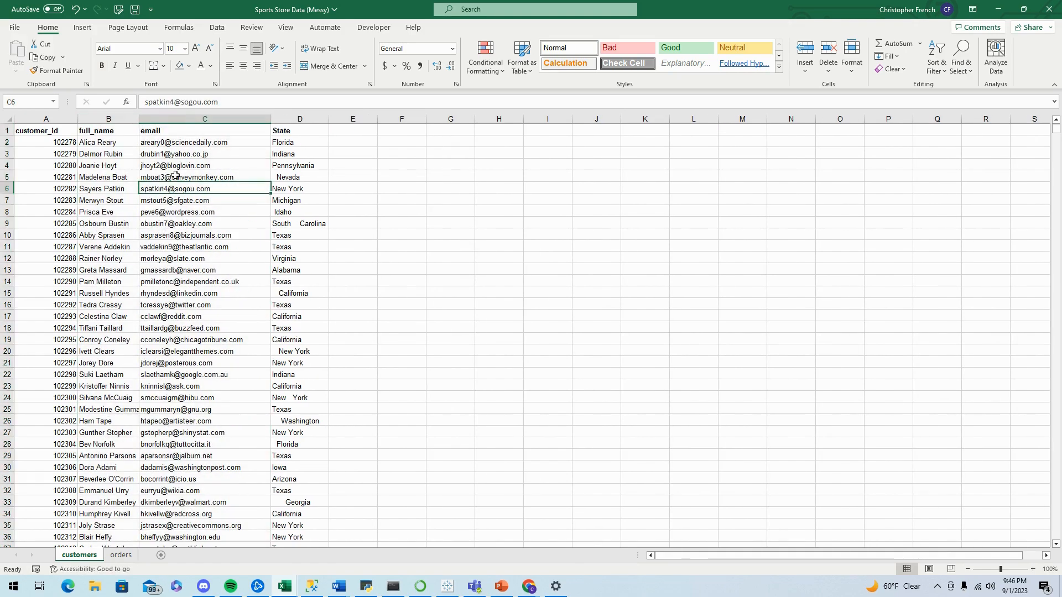
Step: Examine the entries in the email and State columns for formatting and spacing problems
click(191, 132)
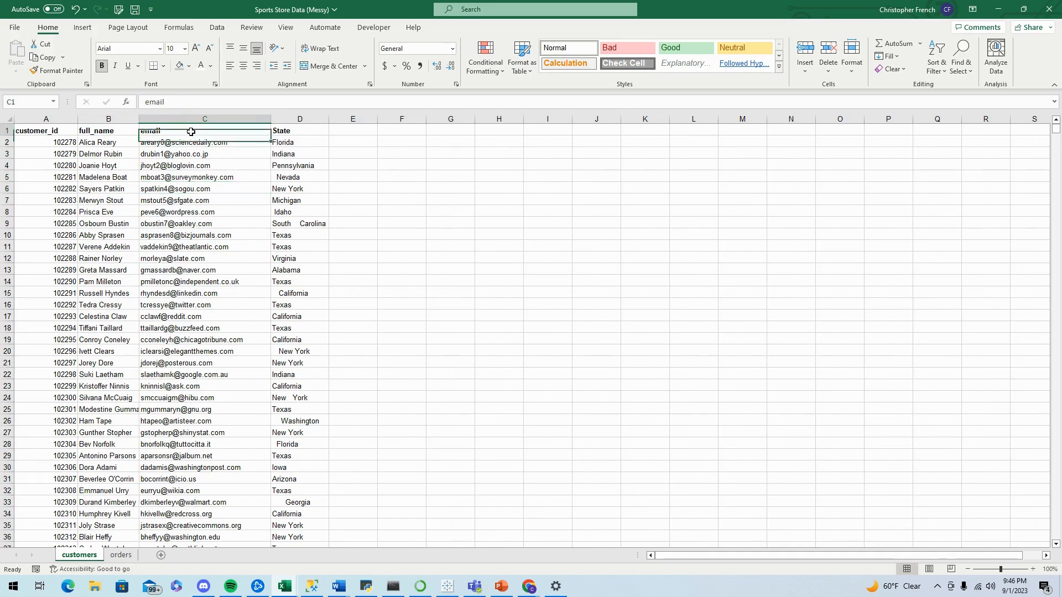
click(200, 167)
click(179, 200)
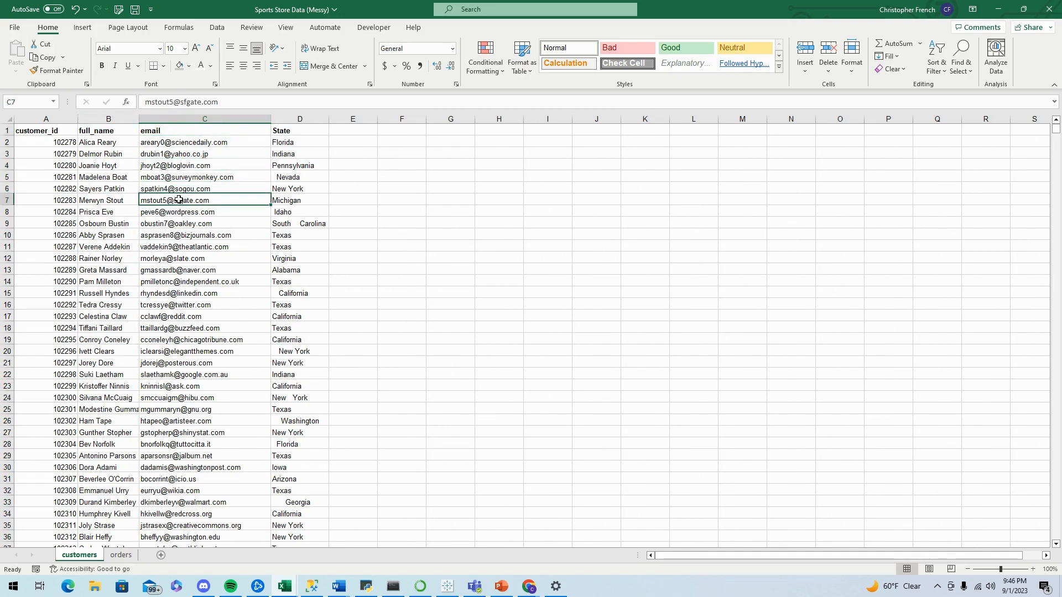
click(169, 293)
click(169, 263)
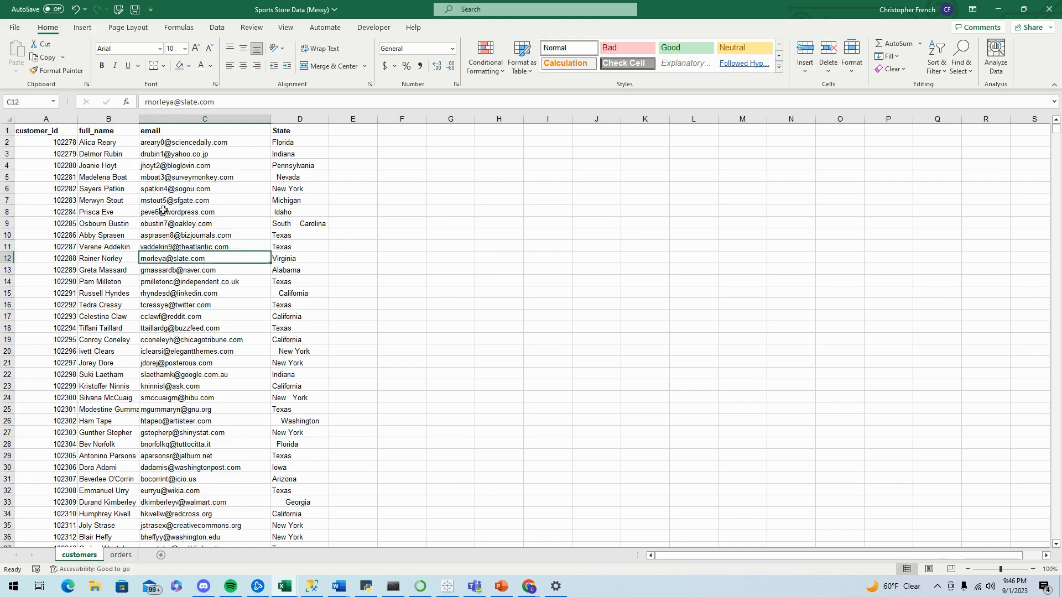
click(162, 202)
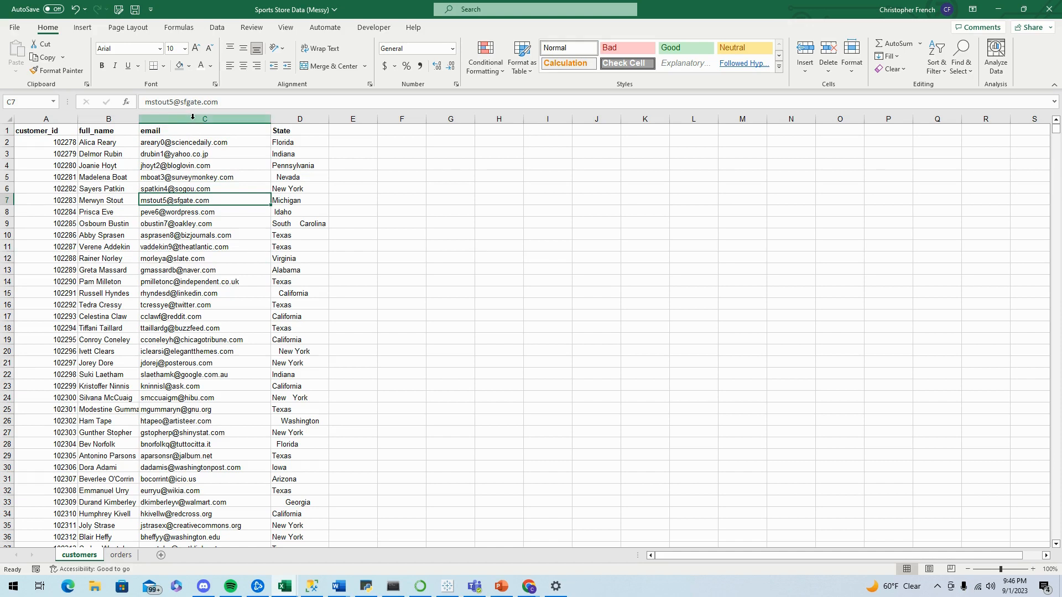
click(299, 131)
click(302, 154)
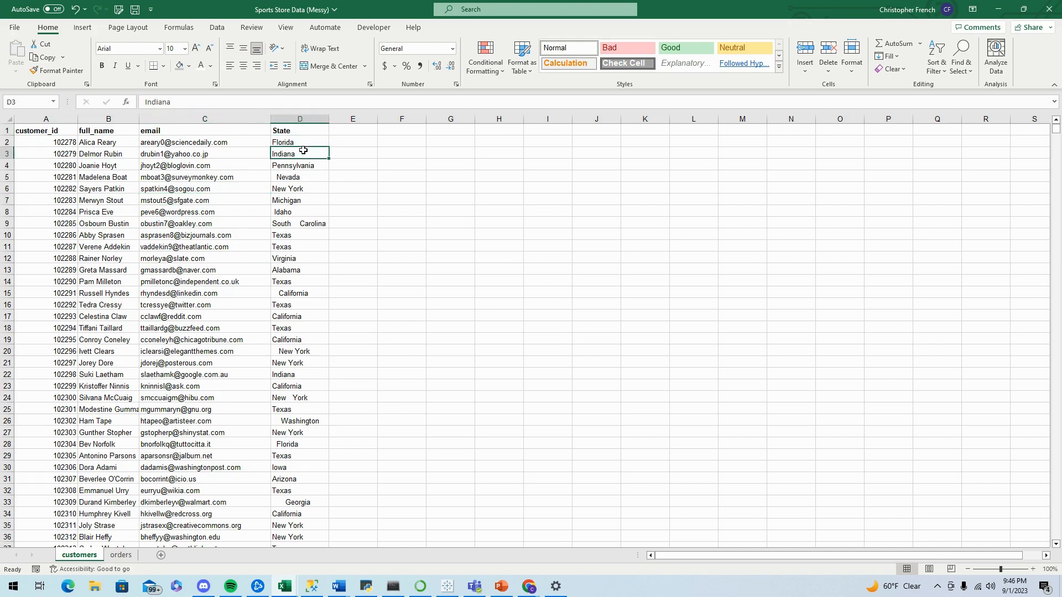
click(307, 167)
click(305, 178)
click(302, 188)
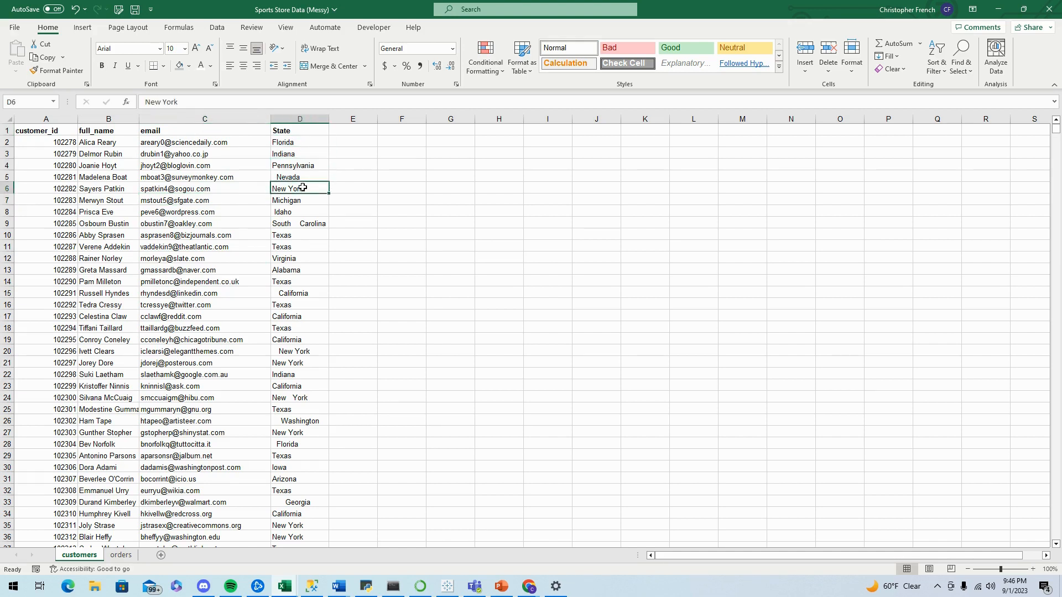
Step: Turn on header filters, review the distinct State values for spacing variants, and remove the filters without applying any
click(301, 131)
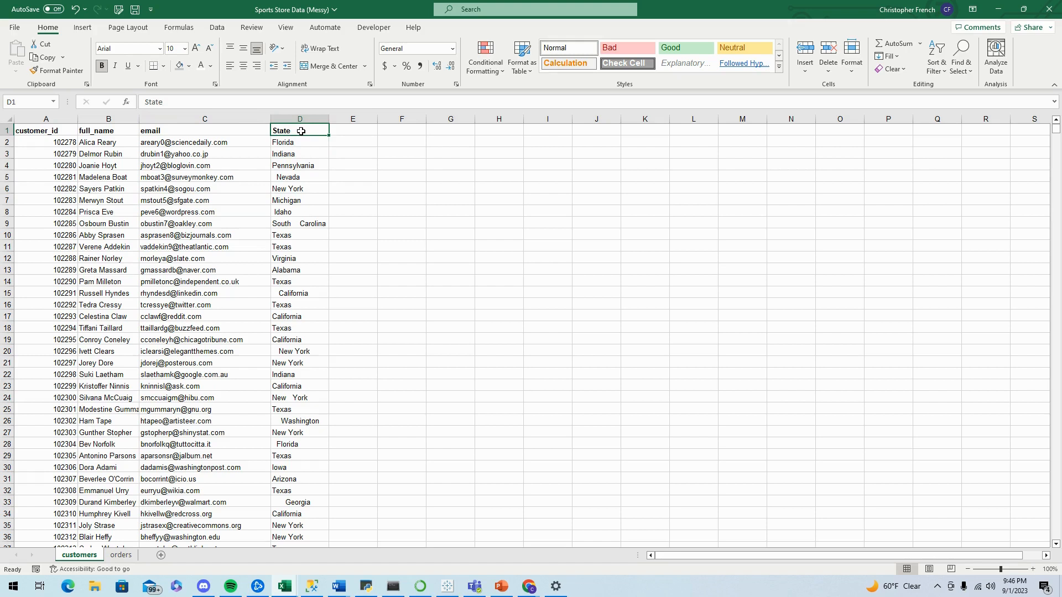
key(ctrl+shift+l)
click(323, 134)
drag(319, 267, 325, 310)
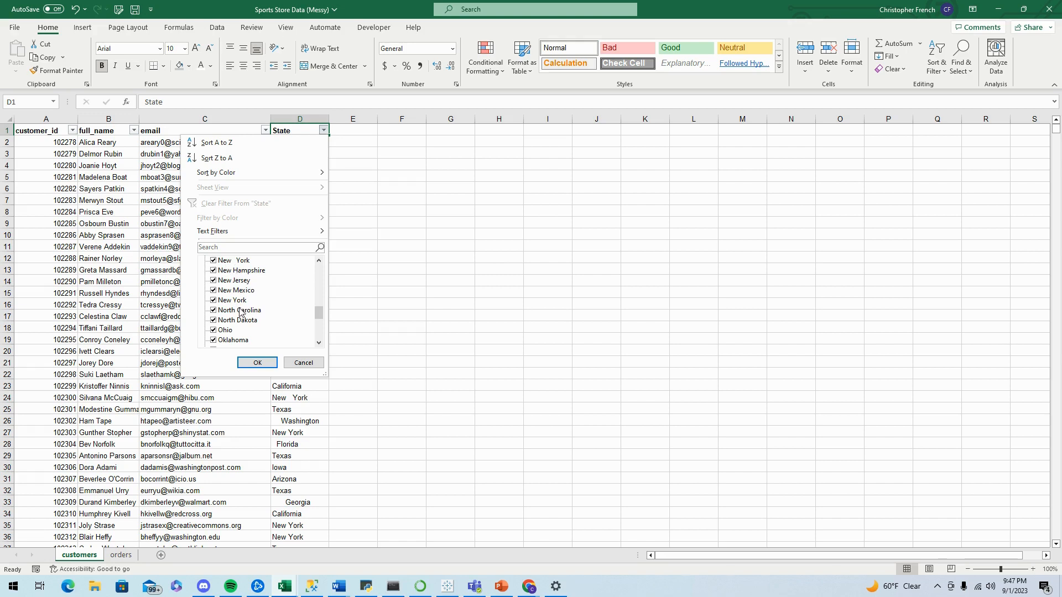
drag(319, 321, 319, 333)
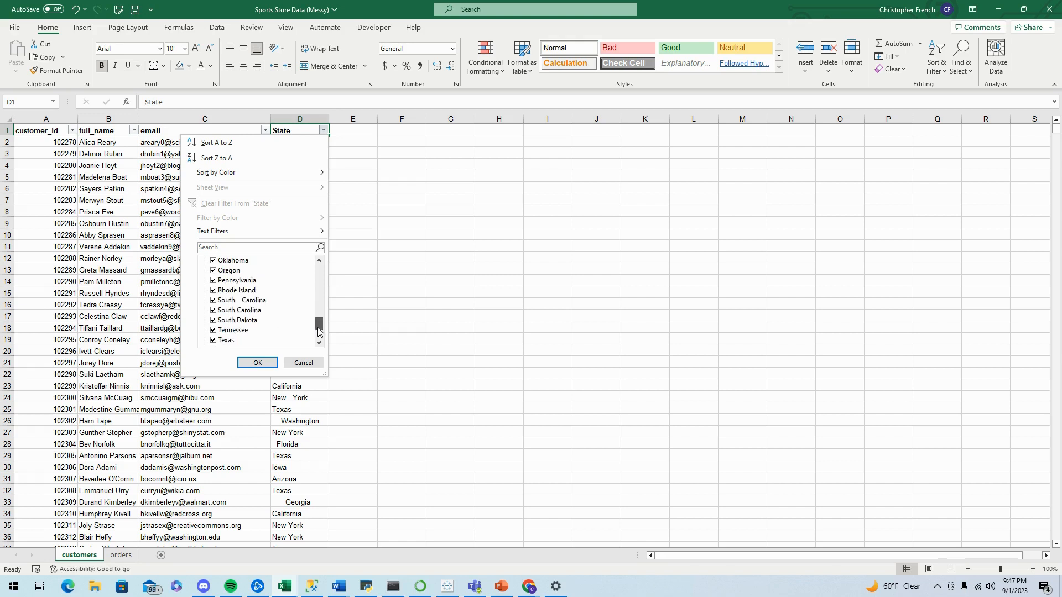
click(303, 362)
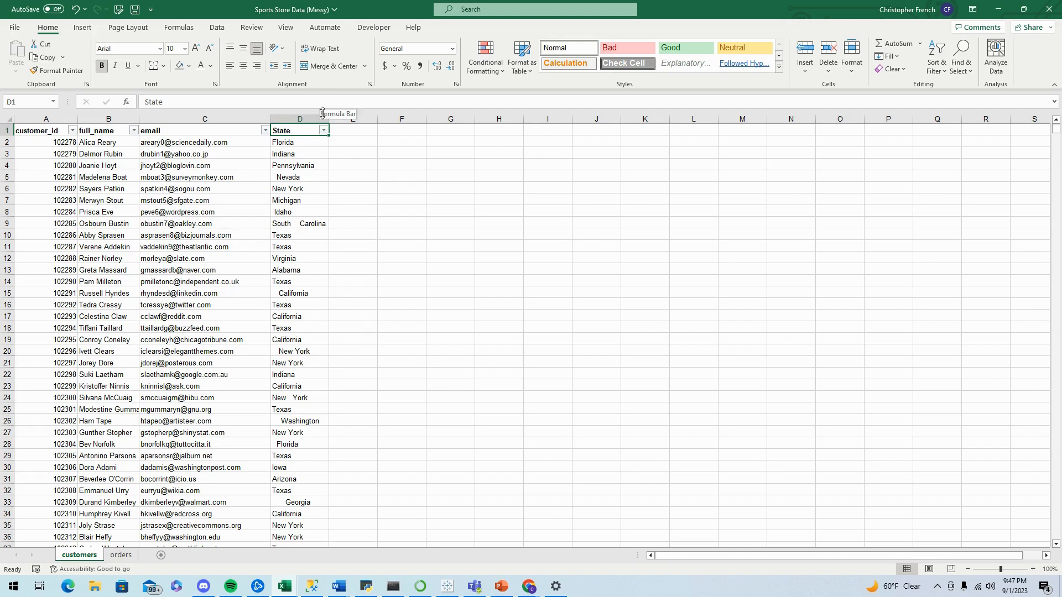
key(ctrl+shift+l)
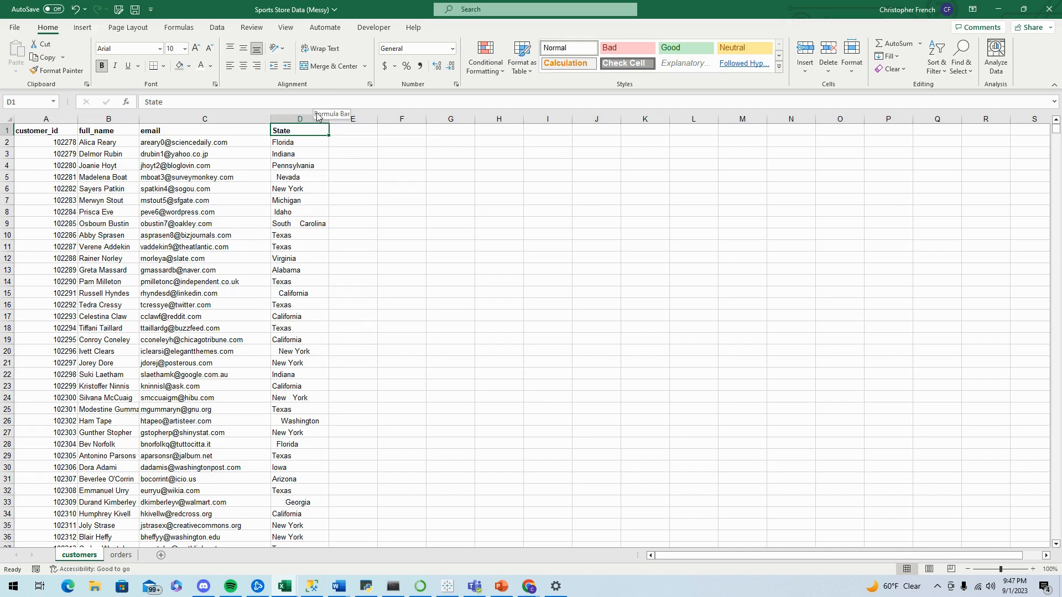
Step: In cell E2 of the customers sheet, enter =TRIM(D2) to strip the extra spaces from the state name
click(352, 143)
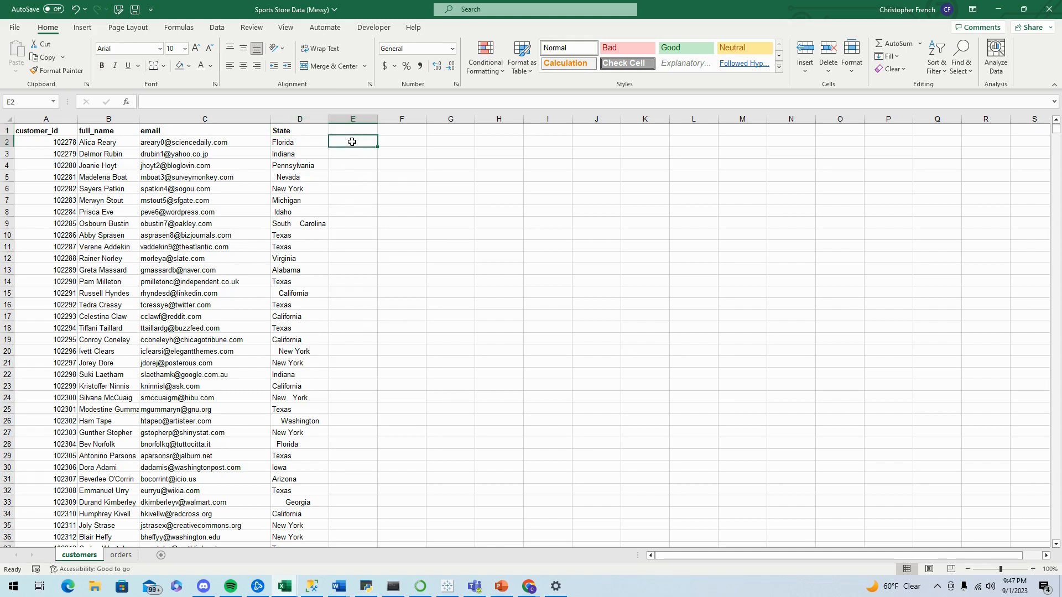
text(=TRI)
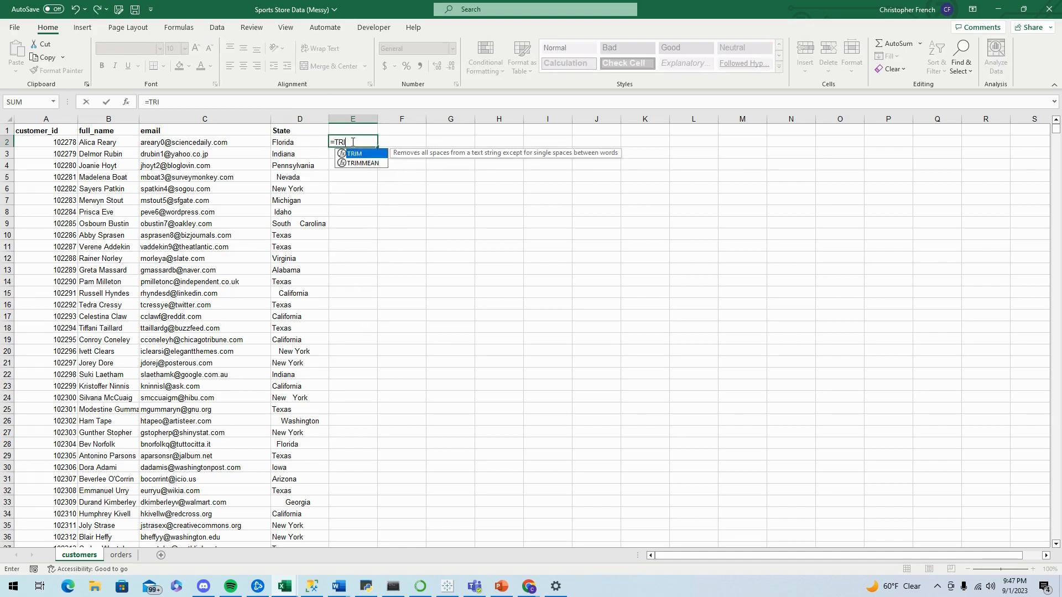
text(M()
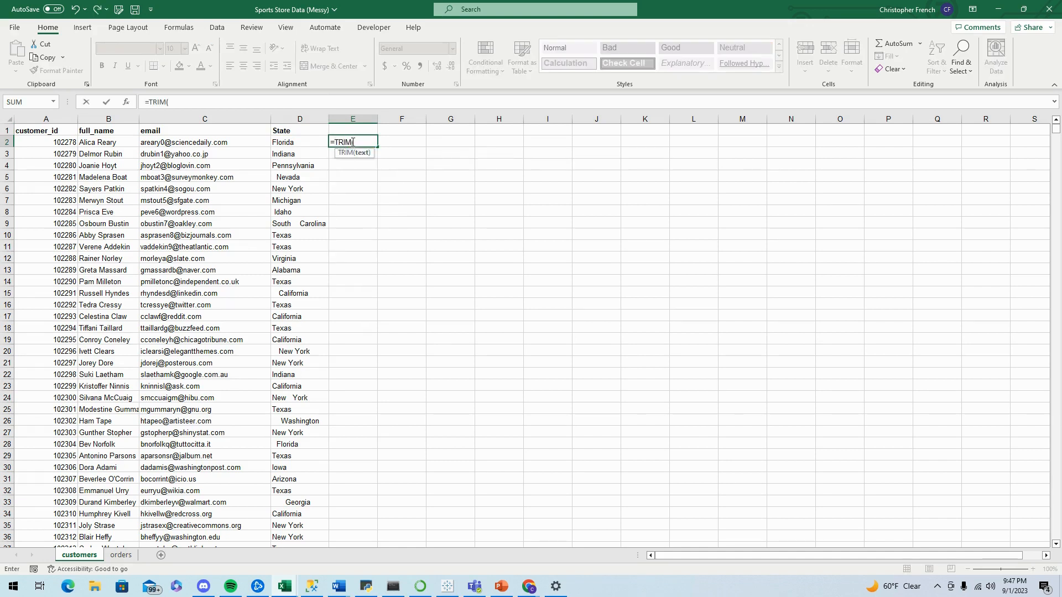
click(300, 143)
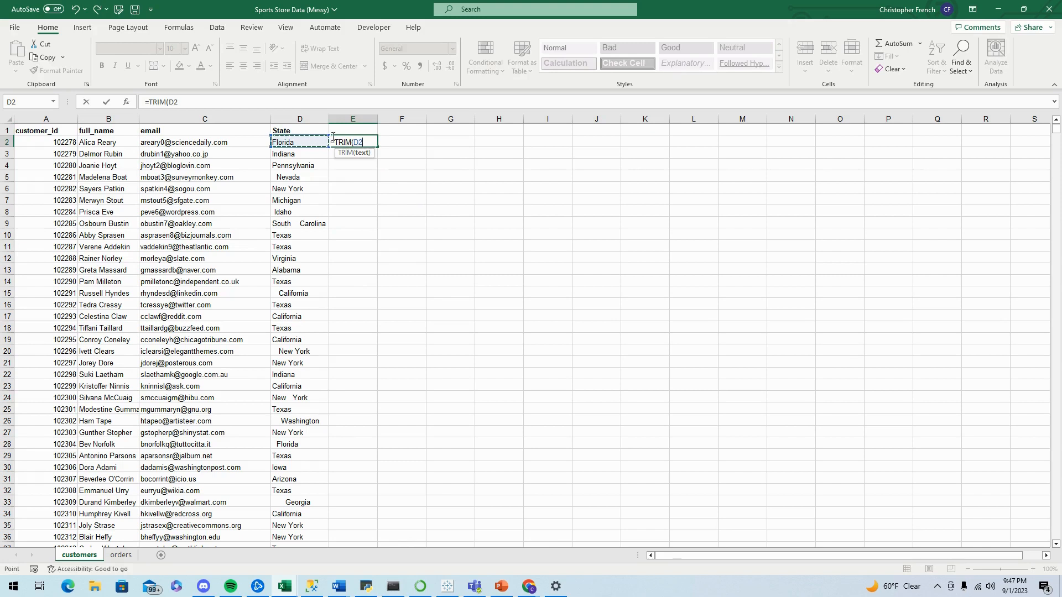
text())
key(Return)
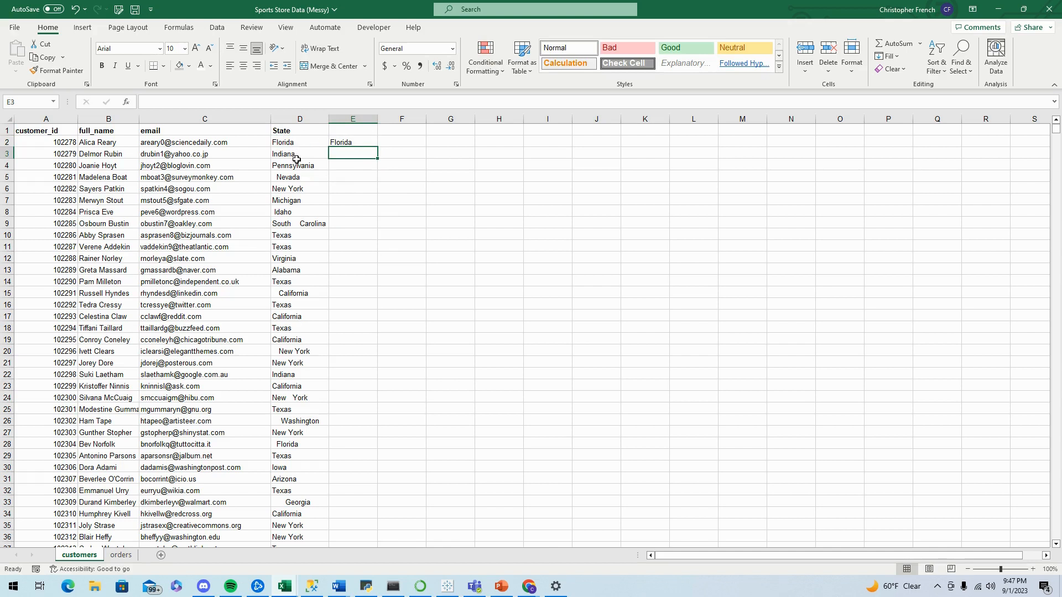
Step: Fill the TRIM formula down column E for every customer row and copy the State header into E1
click(374, 145)
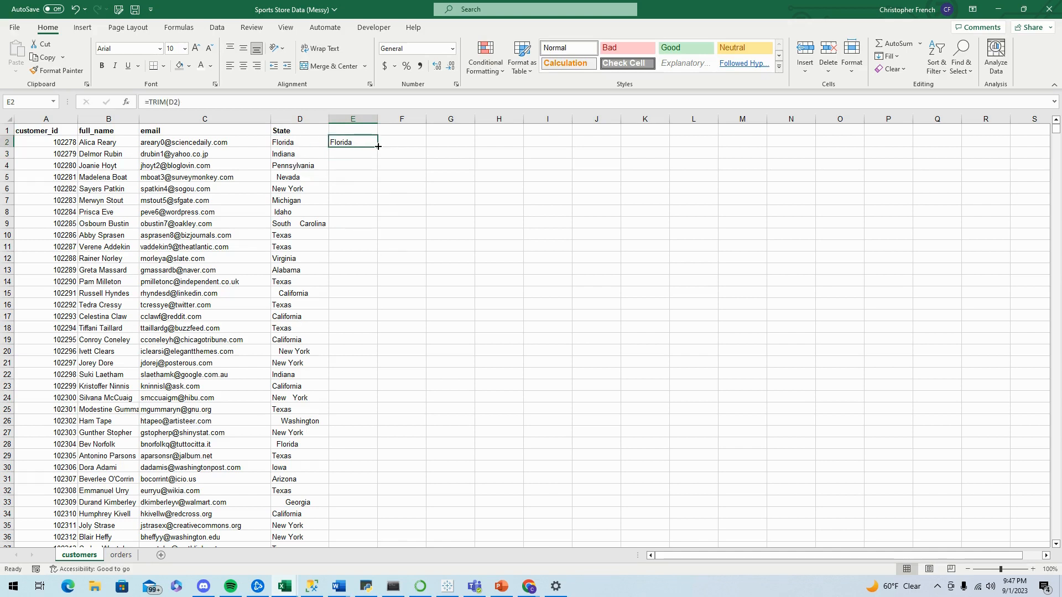
drag(378, 146, 382, 180)
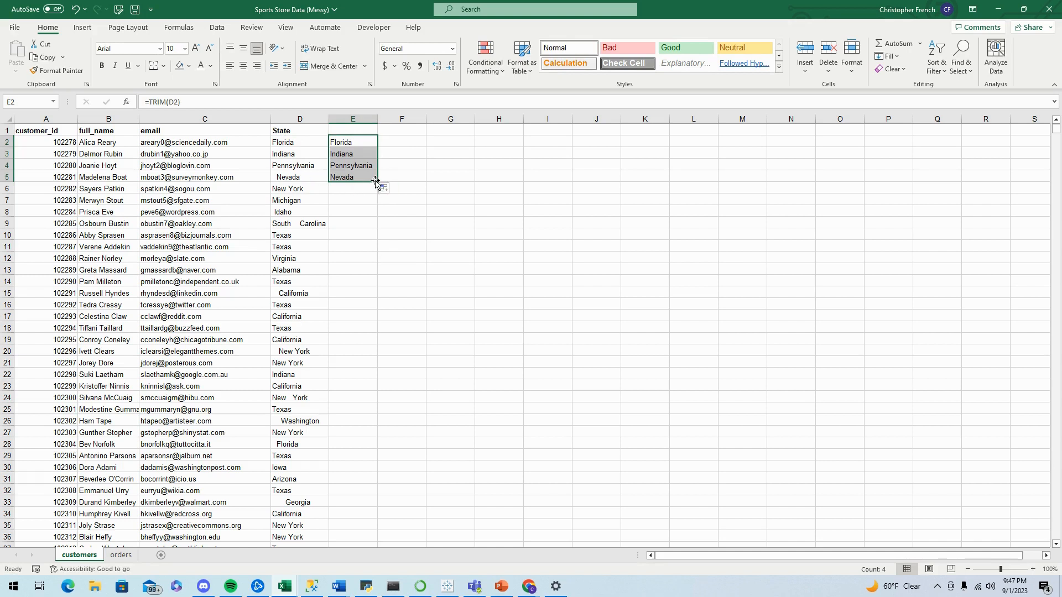
drag(376, 182, 377, 225)
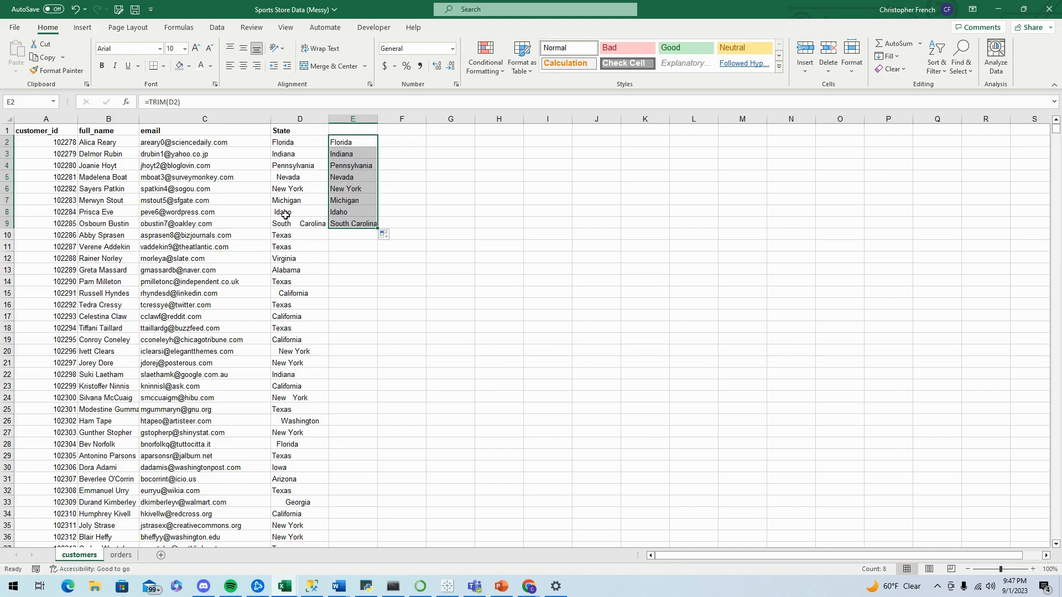
double_click(378, 229)
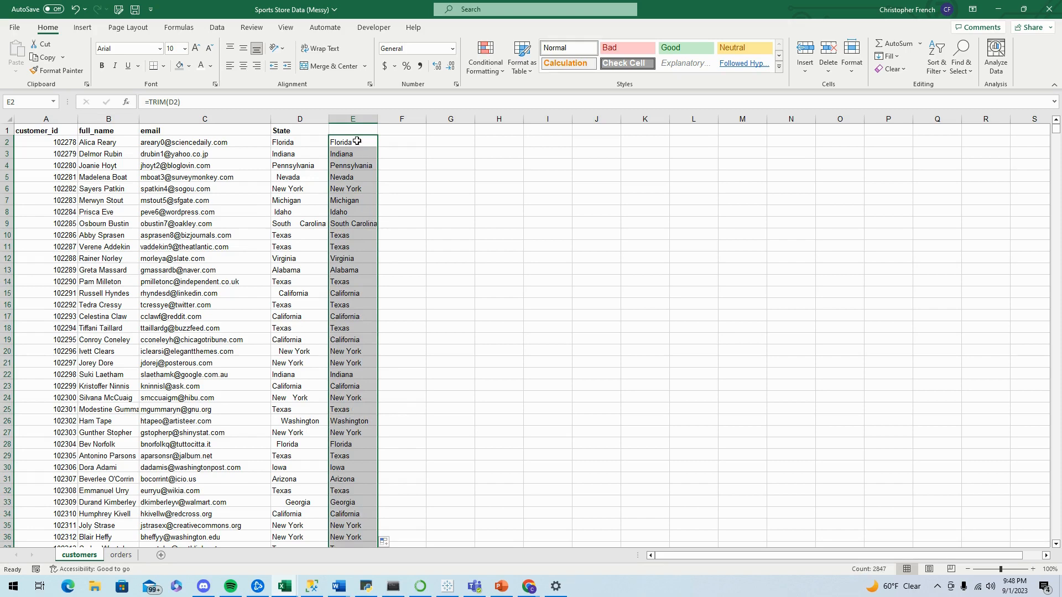
click(321, 131)
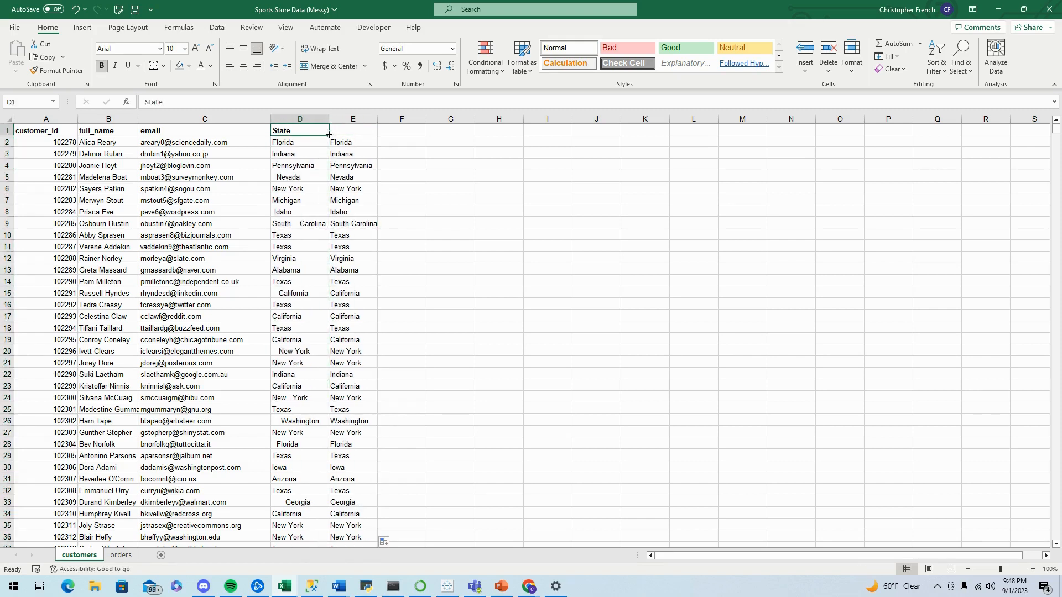
drag(329, 134, 360, 137)
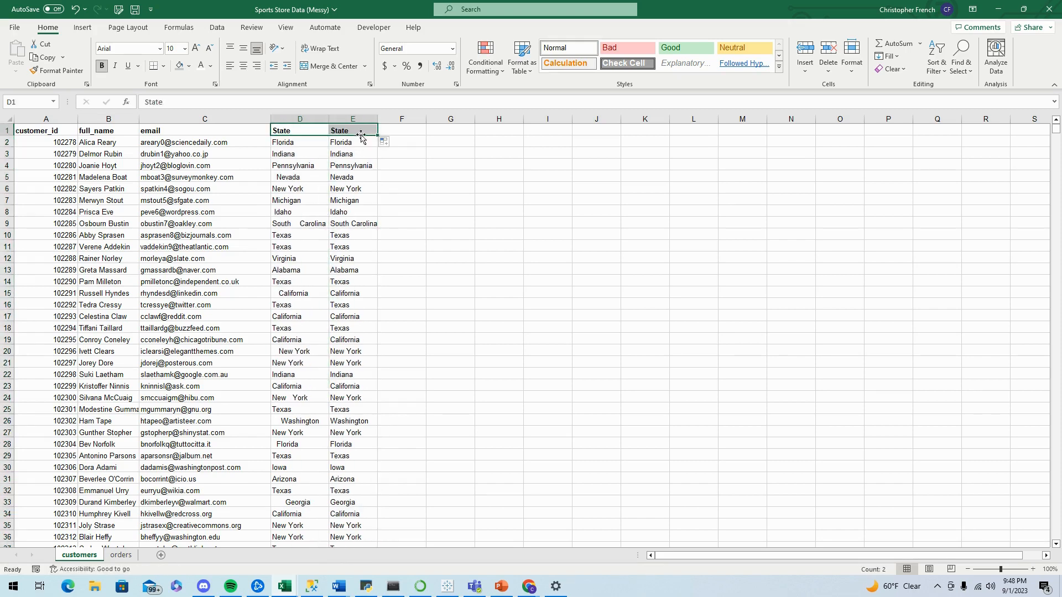
Step: Replace the trimmed State formulas in column E with their values by copying the range and pasting it over itself as values only
click(355, 152)
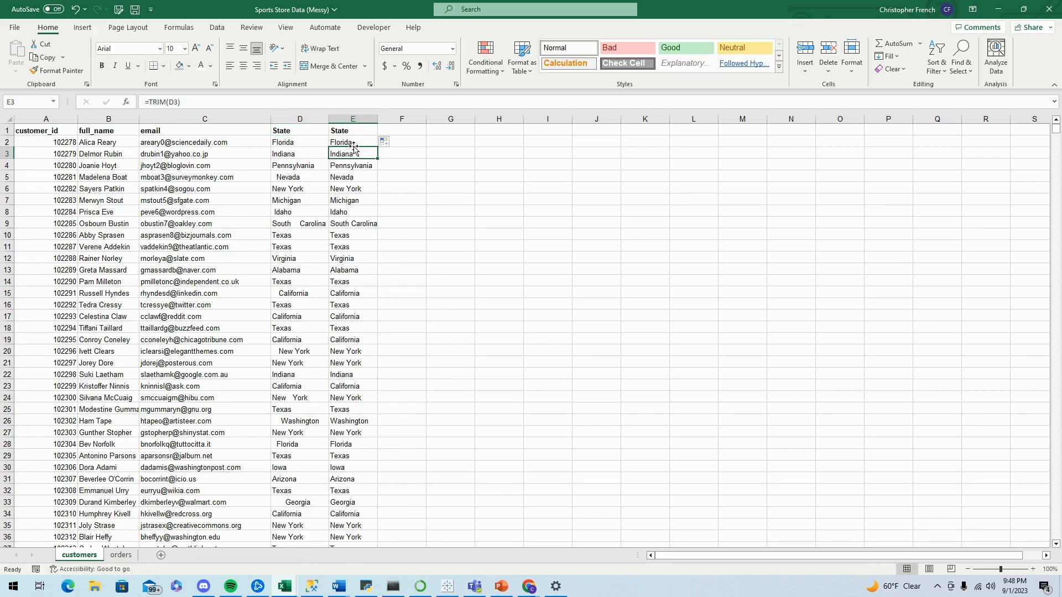
click(305, 145)
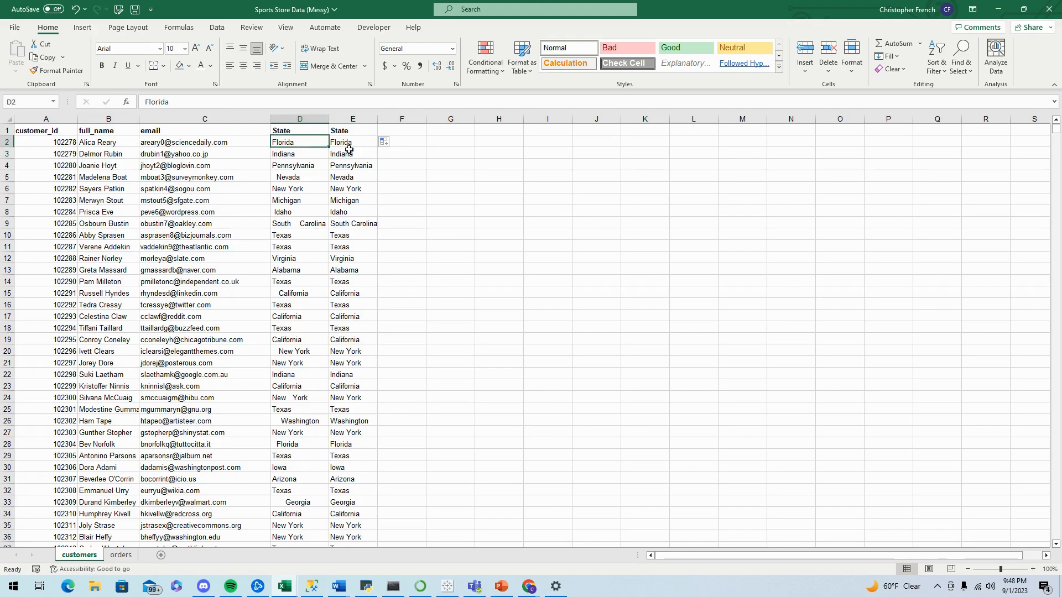
click(349, 150)
click(353, 143)
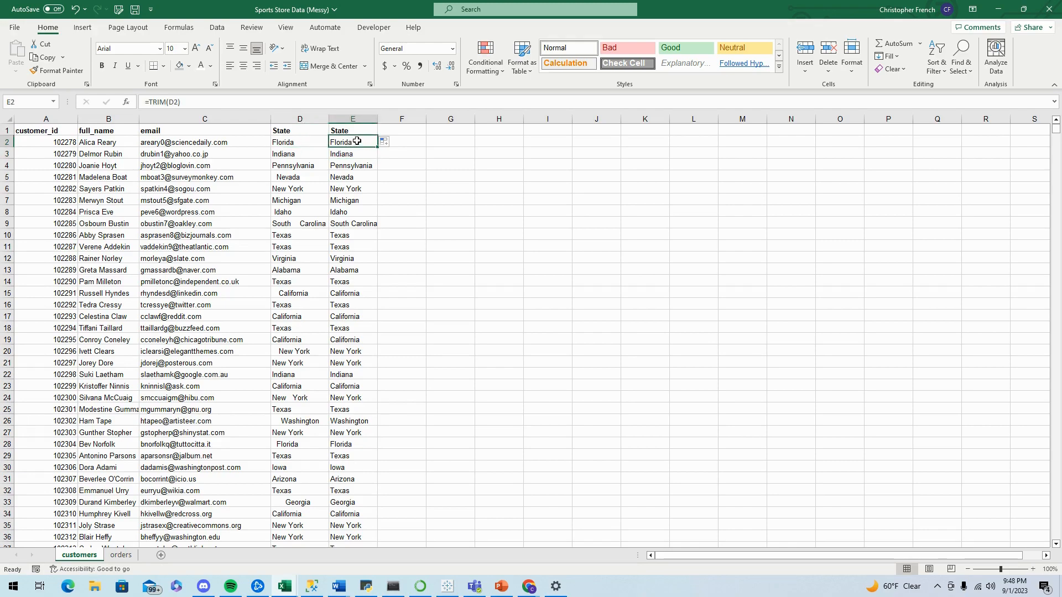
key(ctrl+shift+Down)
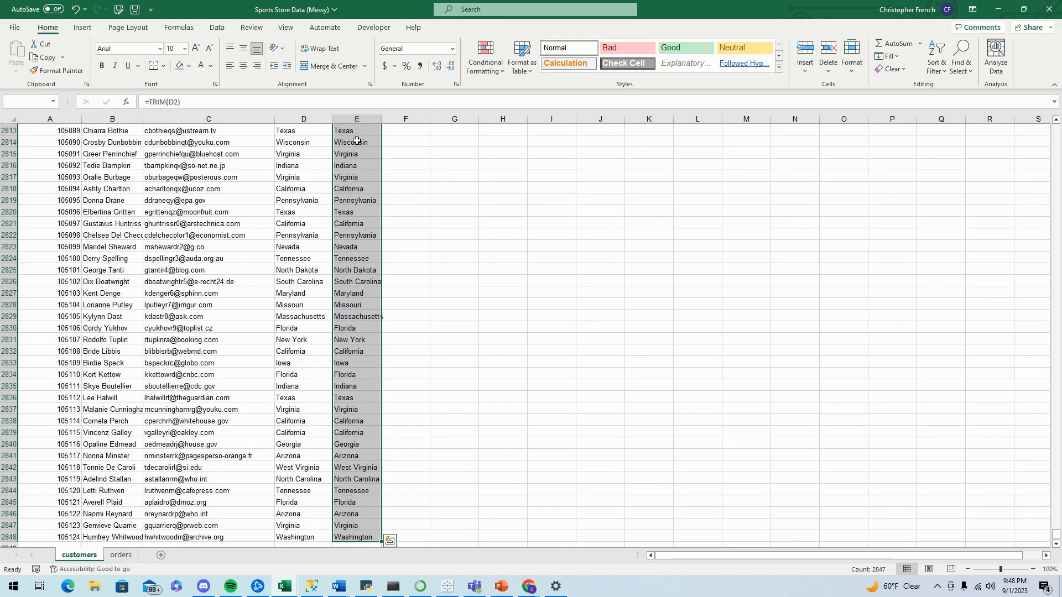
right_click(359, 149)
click(381, 171)
key(ctrl+BackSpace)
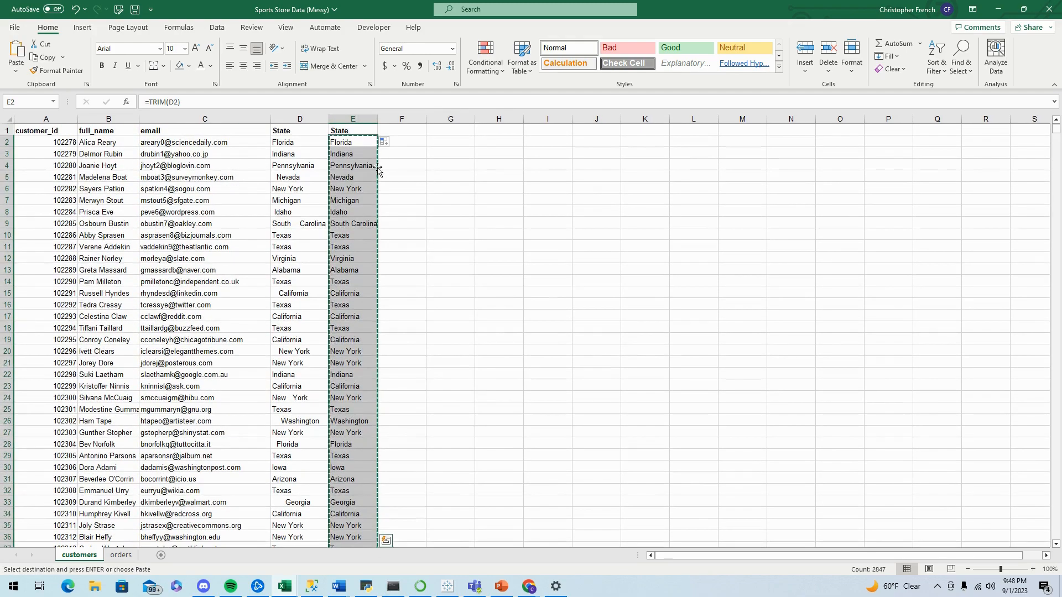
right_click(354, 155)
click(399, 227)
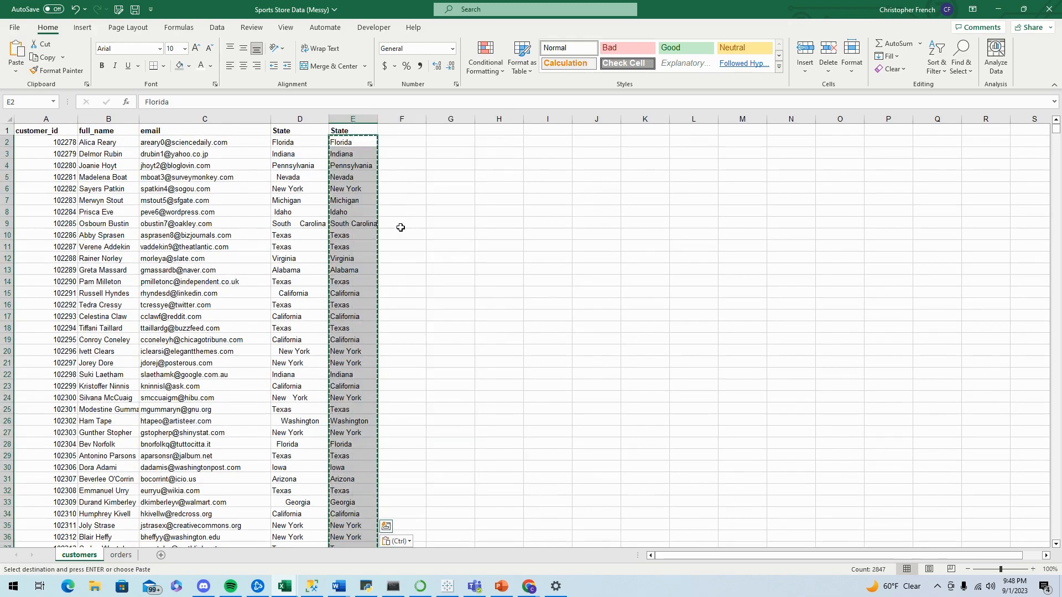
click(359, 168)
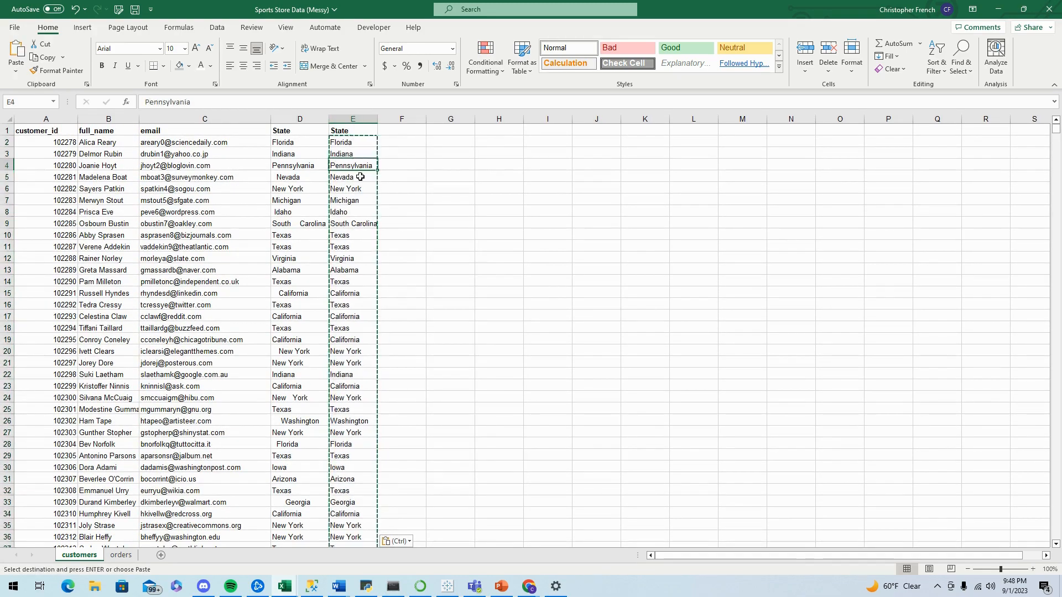
drag(361, 214, 361, 226)
Step: Delete the original untrimmed State column and autofit the width of the remaining State column
click(300, 118)
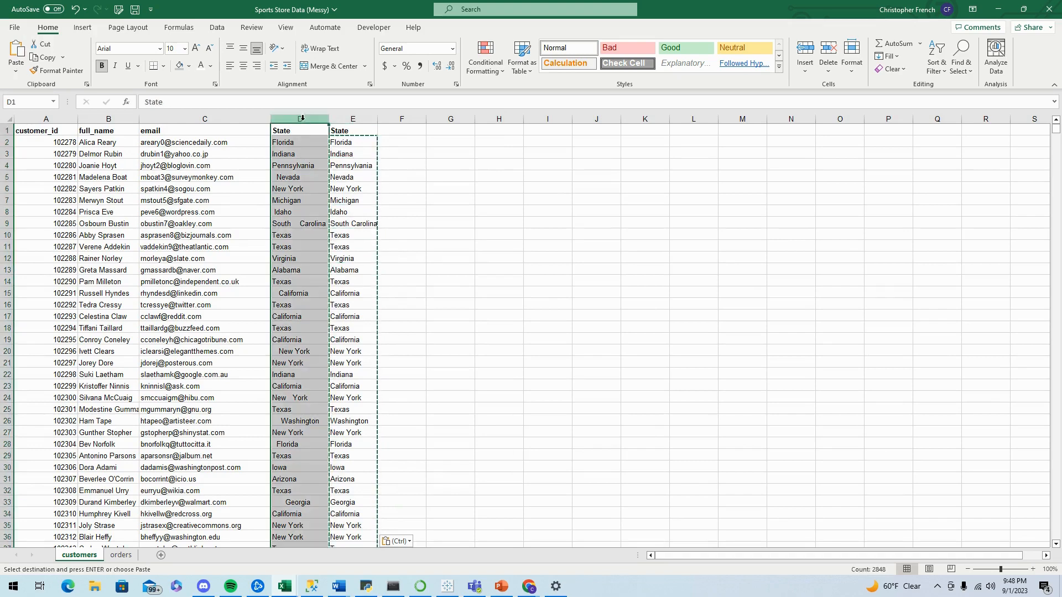
right_click(301, 160)
click(343, 276)
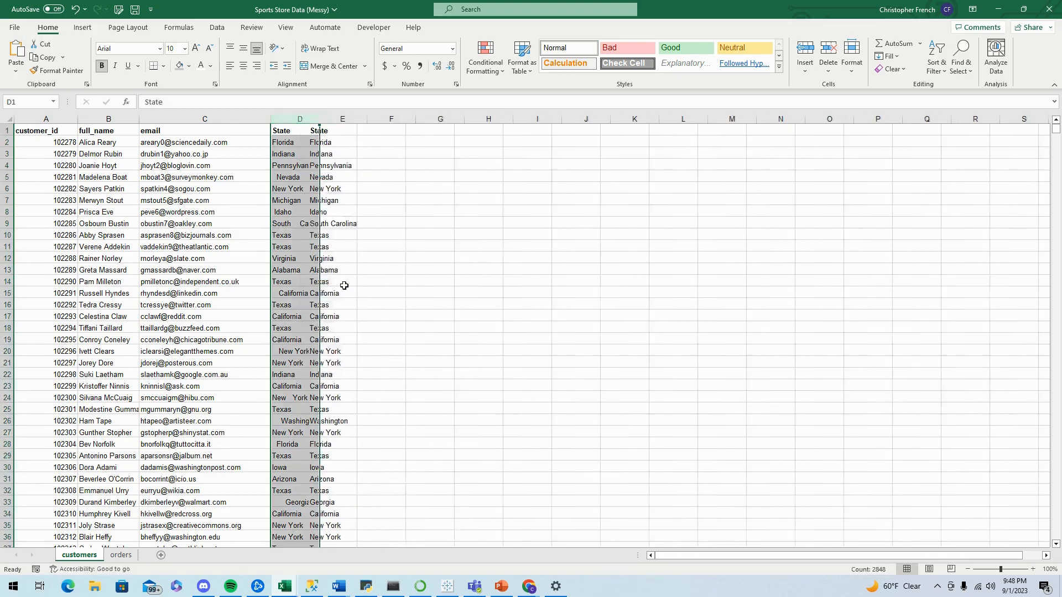
click(344, 154)
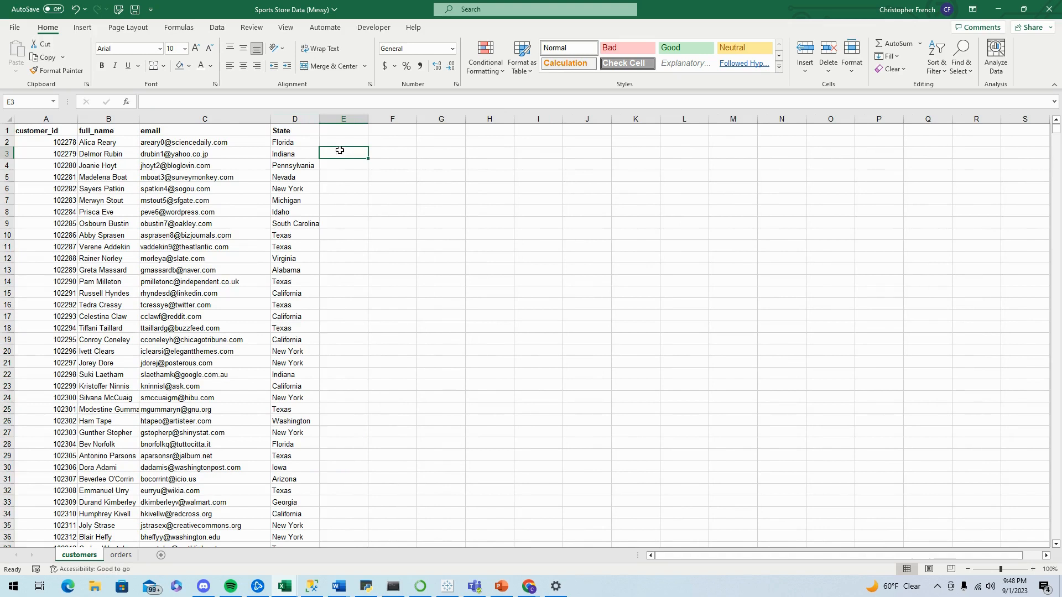
double_click(320, 119)
click(52, 129)
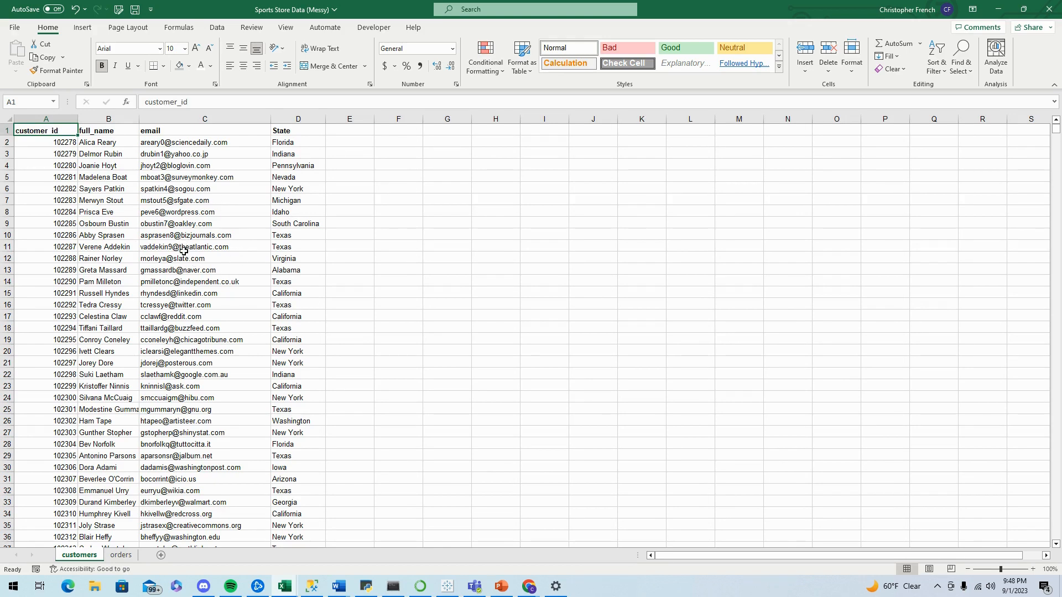
Step: Switch to the orders sheet and widen the date column enough to show the full long dates
click(121, 555)
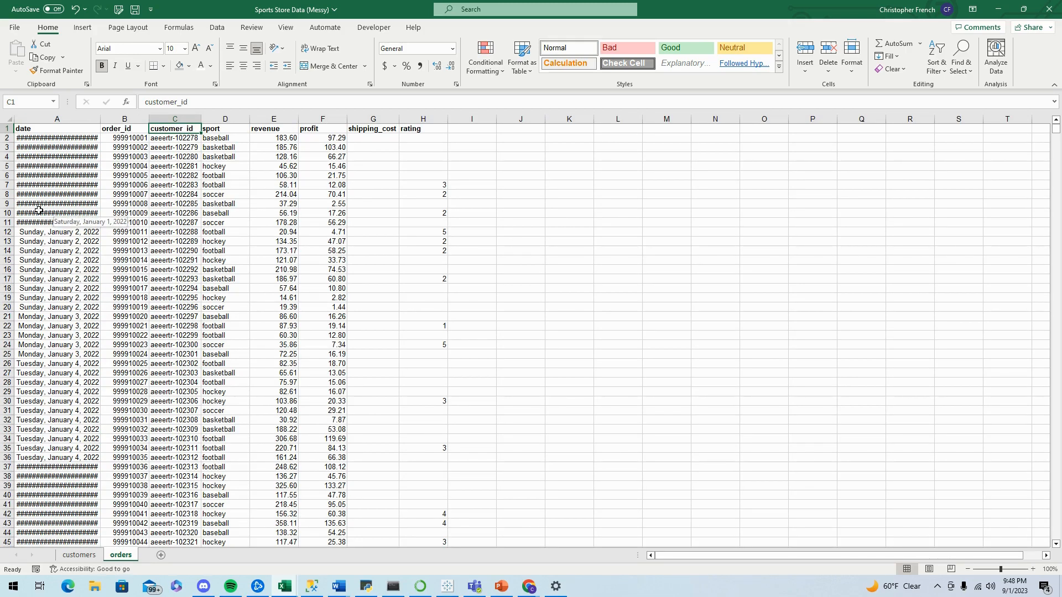
click(37, 175)
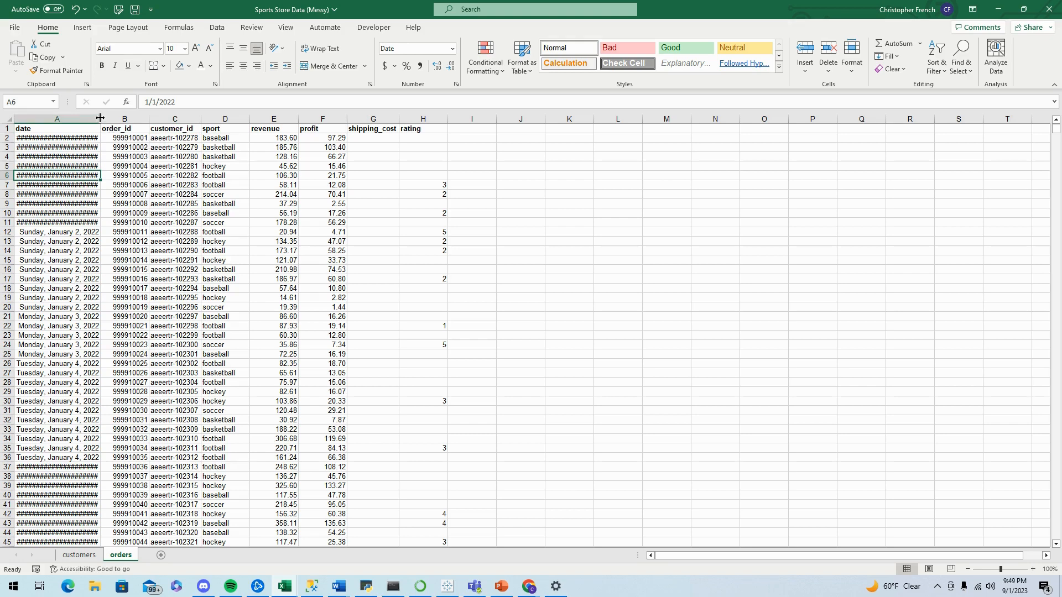
drag(99, 118, 137, 119)
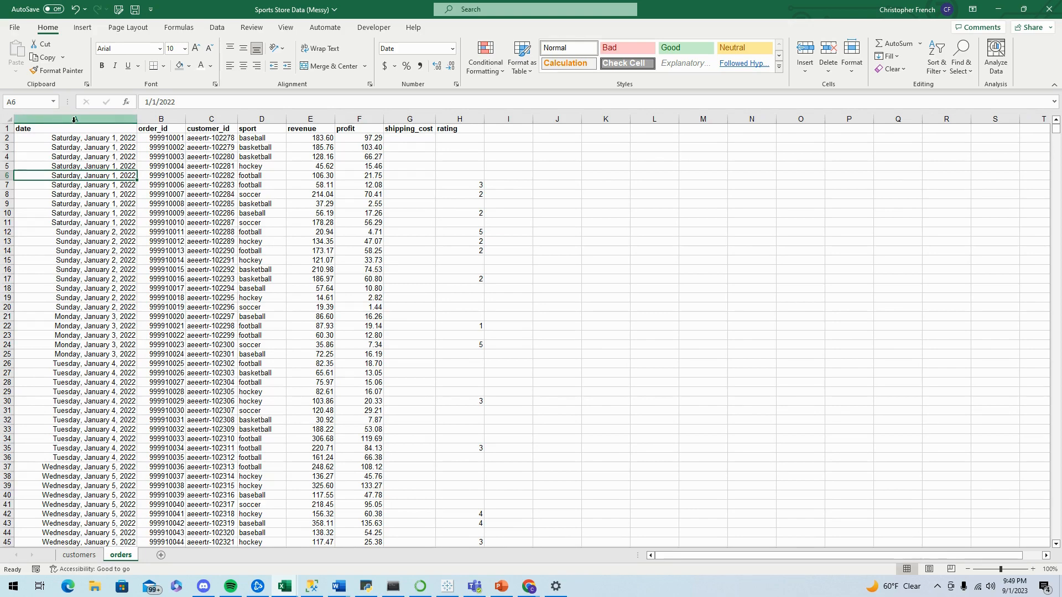
drag(137, 120, 119, 119)
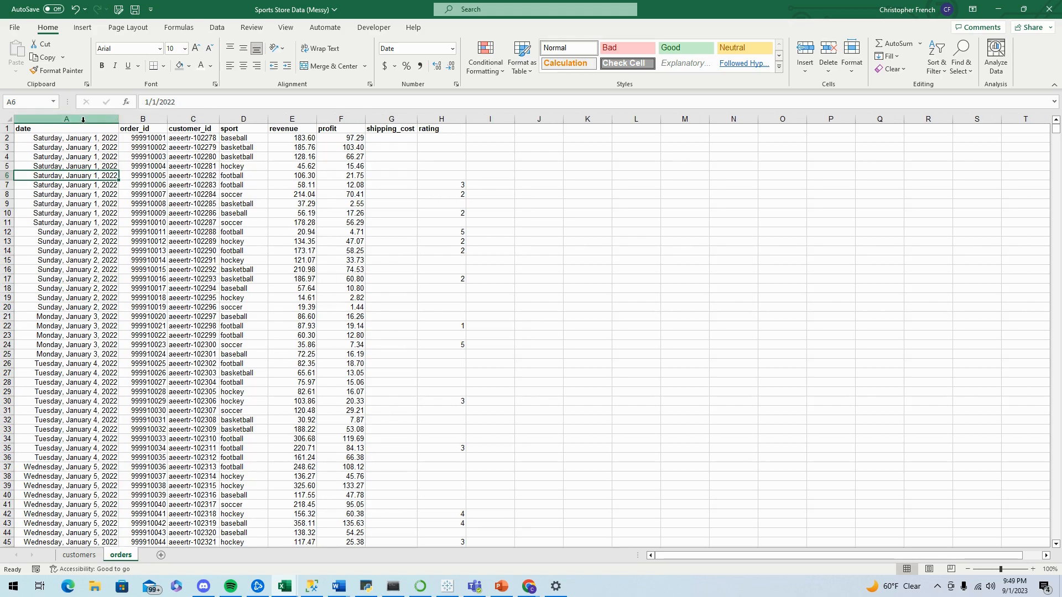
Step: Format the orders sheet's date column as Short Date and narrow the column to fit the shorter dates
click(83, 119)
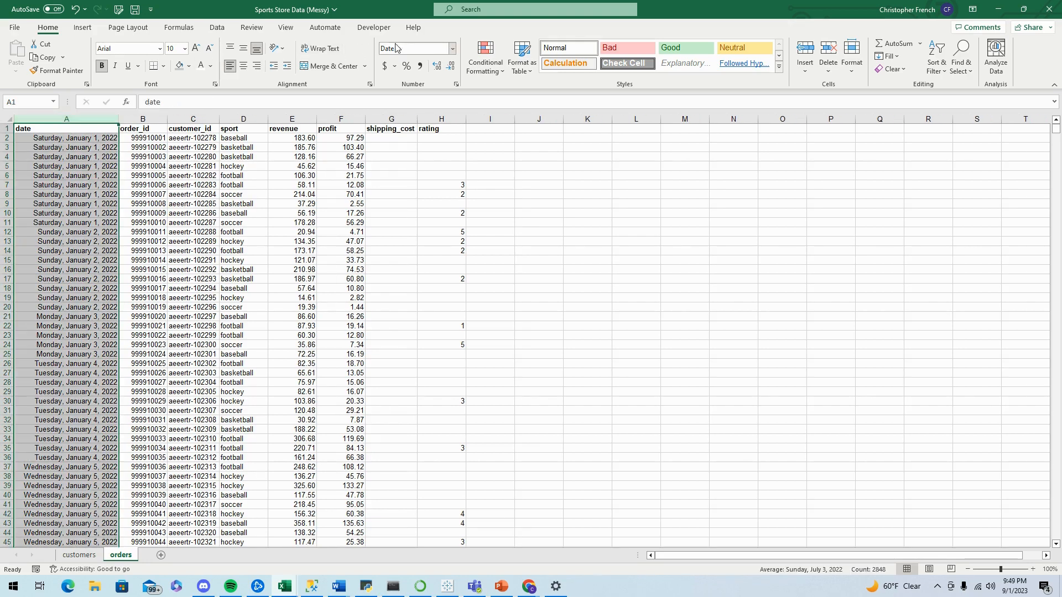
click(452, 49)
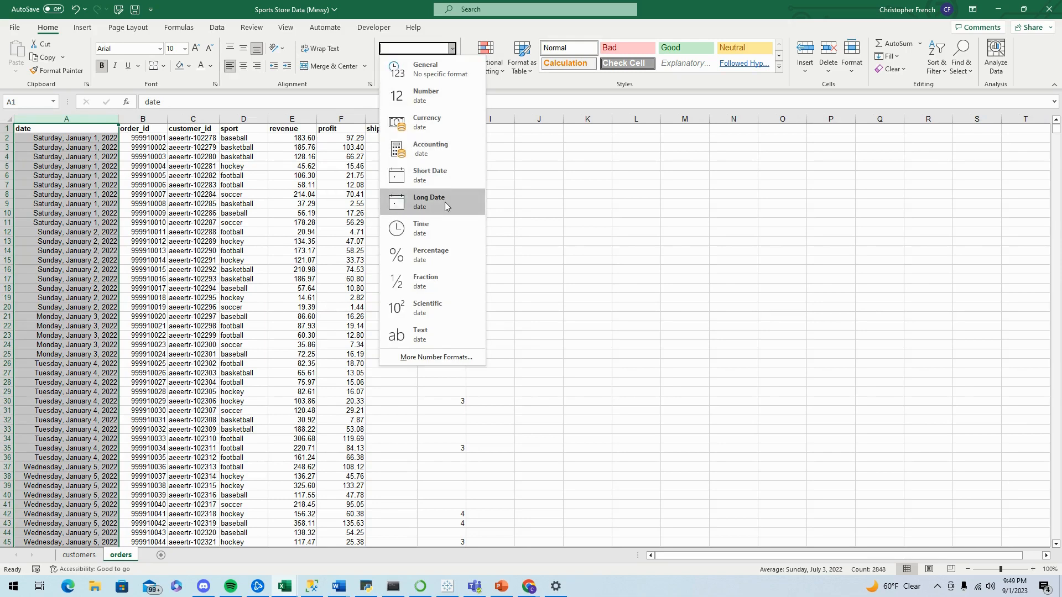
click(444, 177)
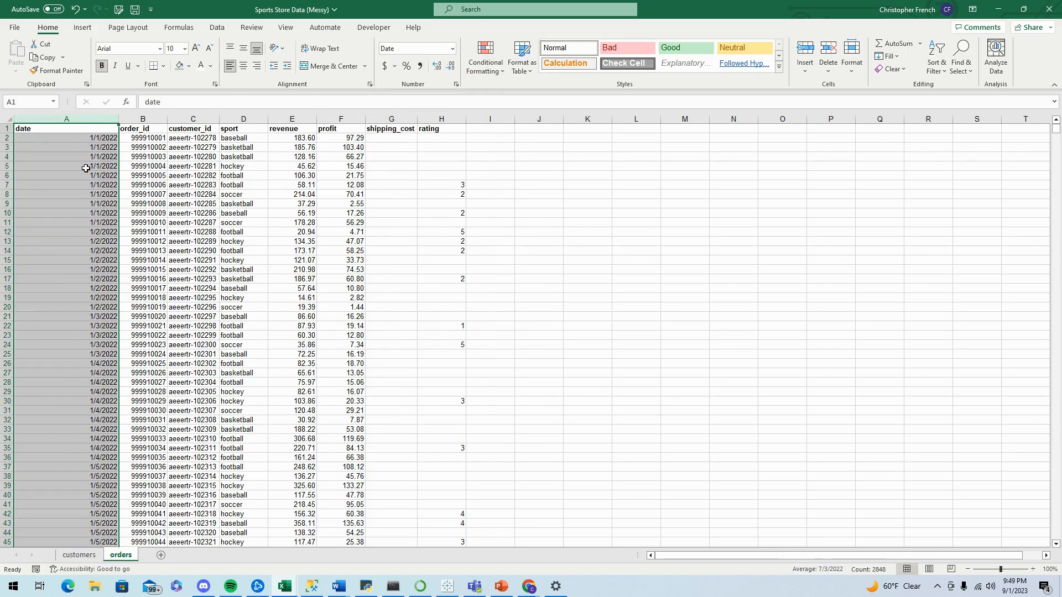
click(87, 169)
click(105, 221)
click(100, 268)
drag(118, 118, 70, 119)
click(58, 150)
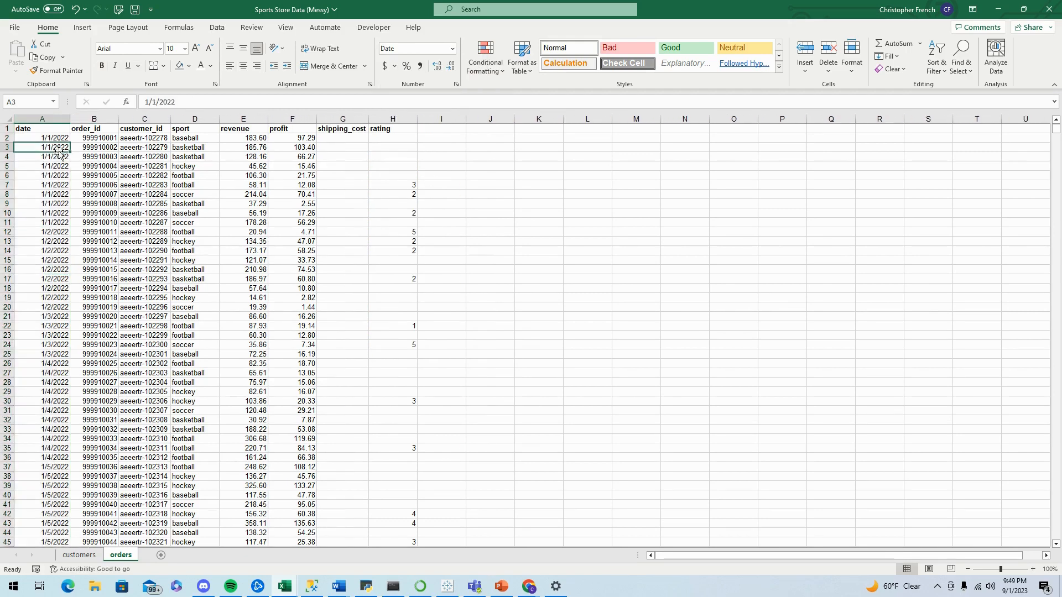
click(64, 222)
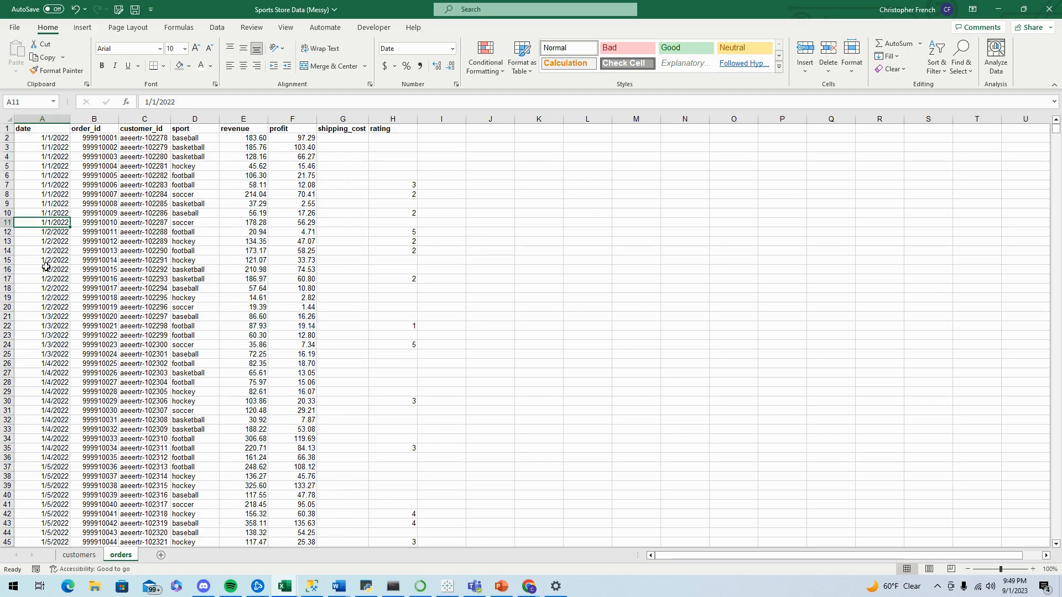
click(48, 202)
click(59, 286)
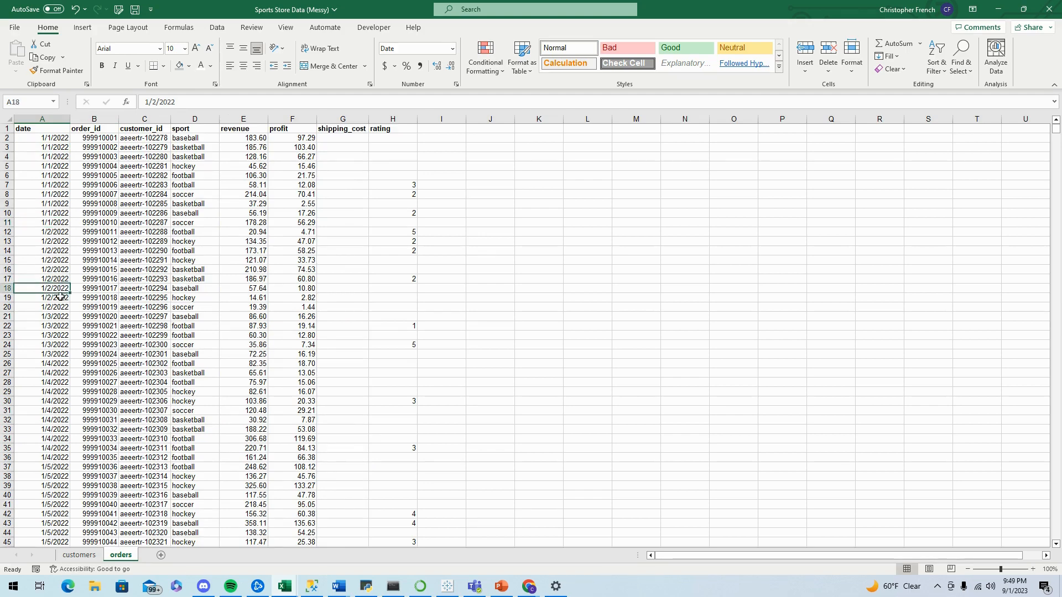
click(54, 216)
click(57, 165)
click(60, 131)
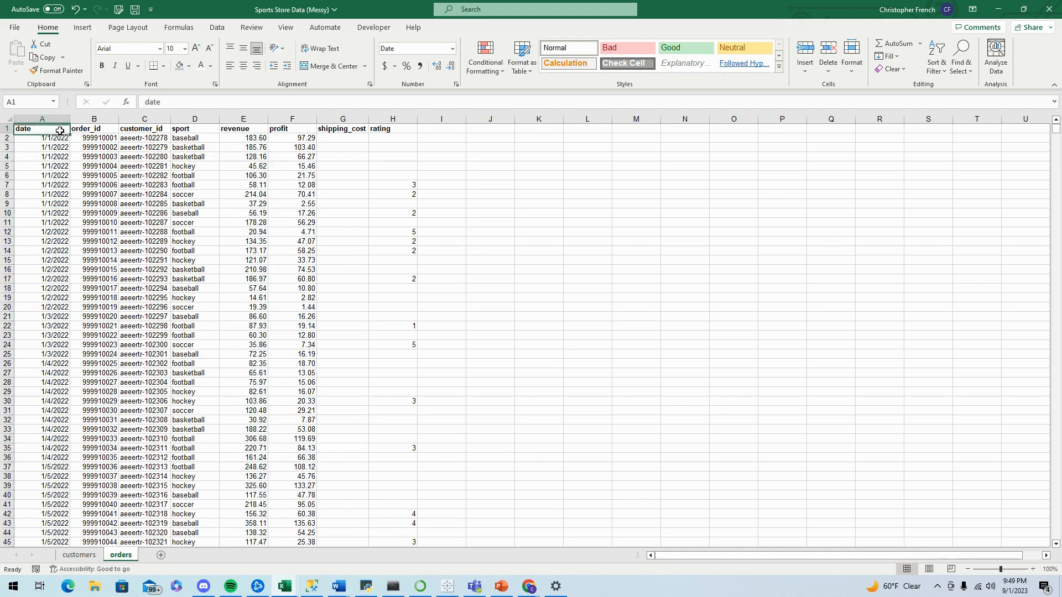
Step: Insert a blank column between the order_id and customer_id columns
click(117, 129)
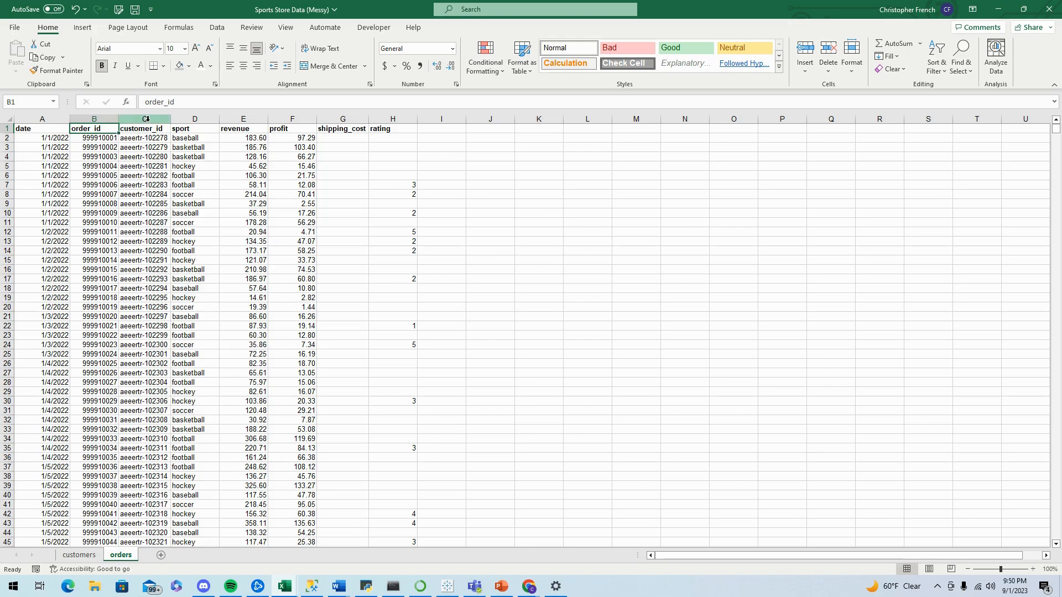
click(147, 119)
right_click(148, 119)
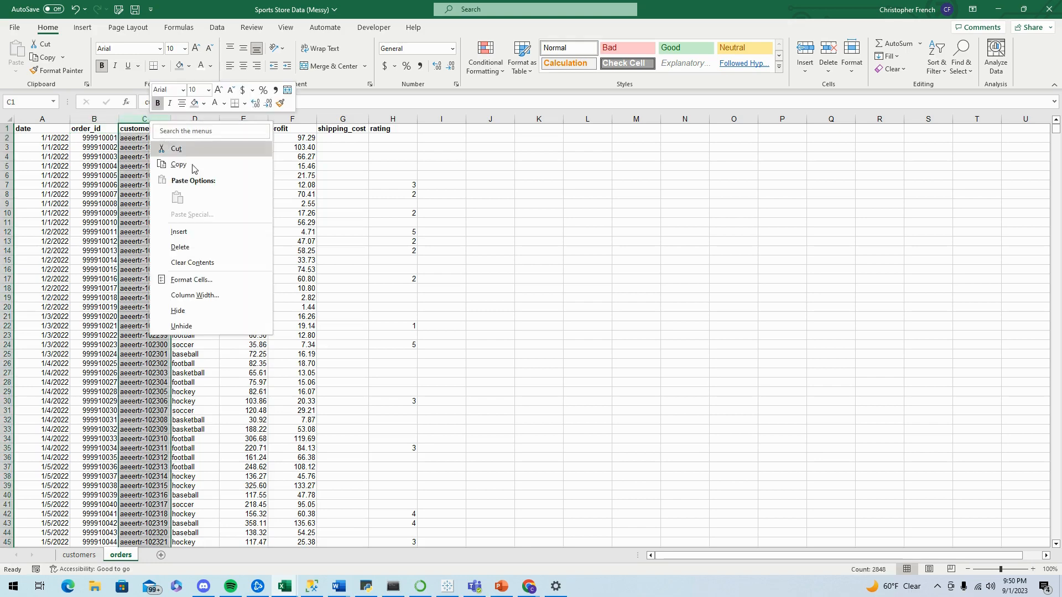
click(214, 230)
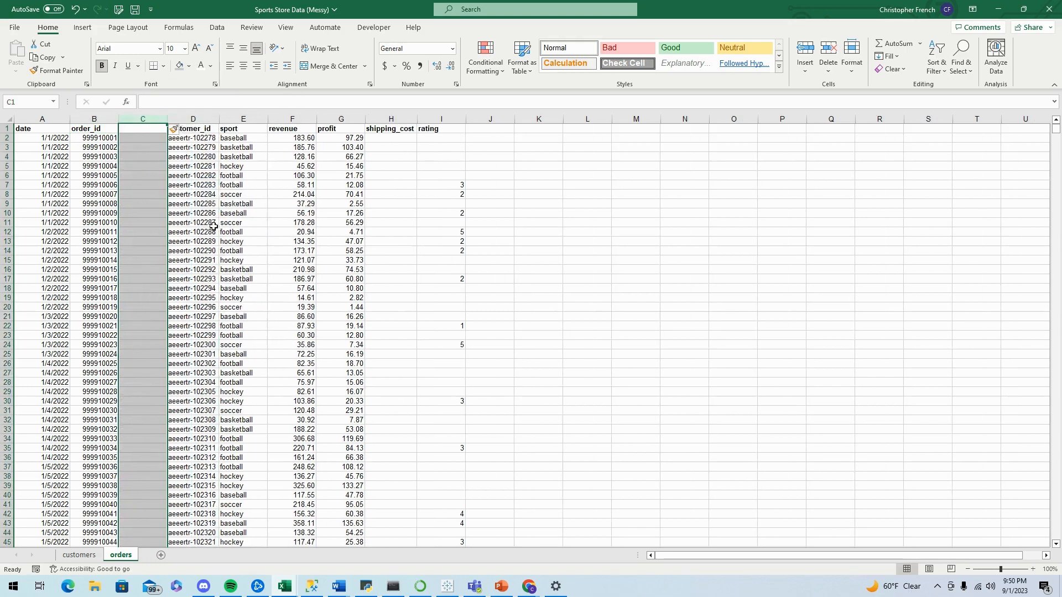
Step: Enter the formula =RIGHT(B2,1) in C2 to extract the last character of the first order ID
click(146, 139)
text(=R)
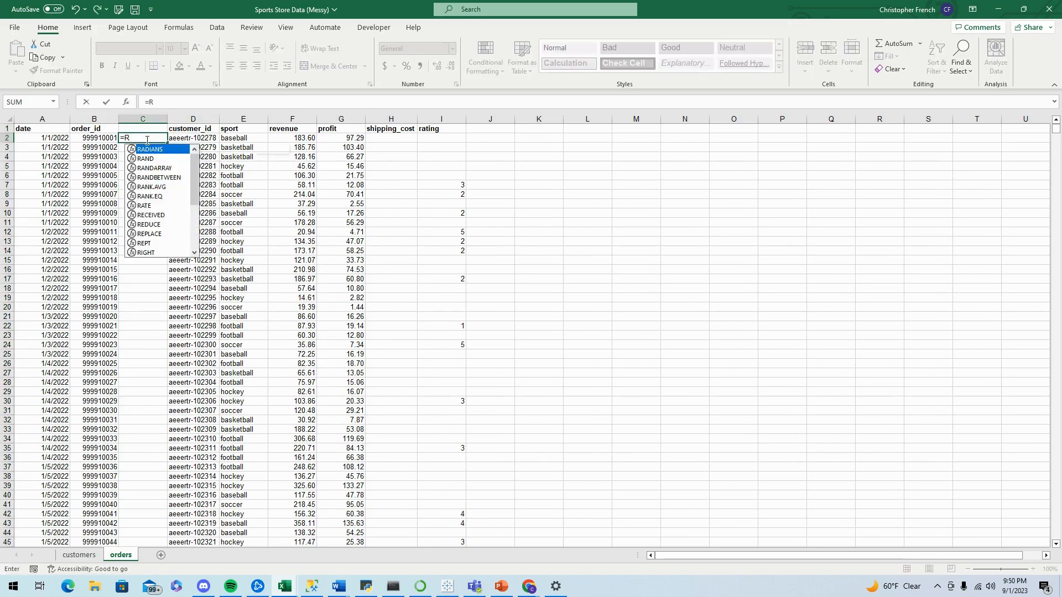
text(IGHT)
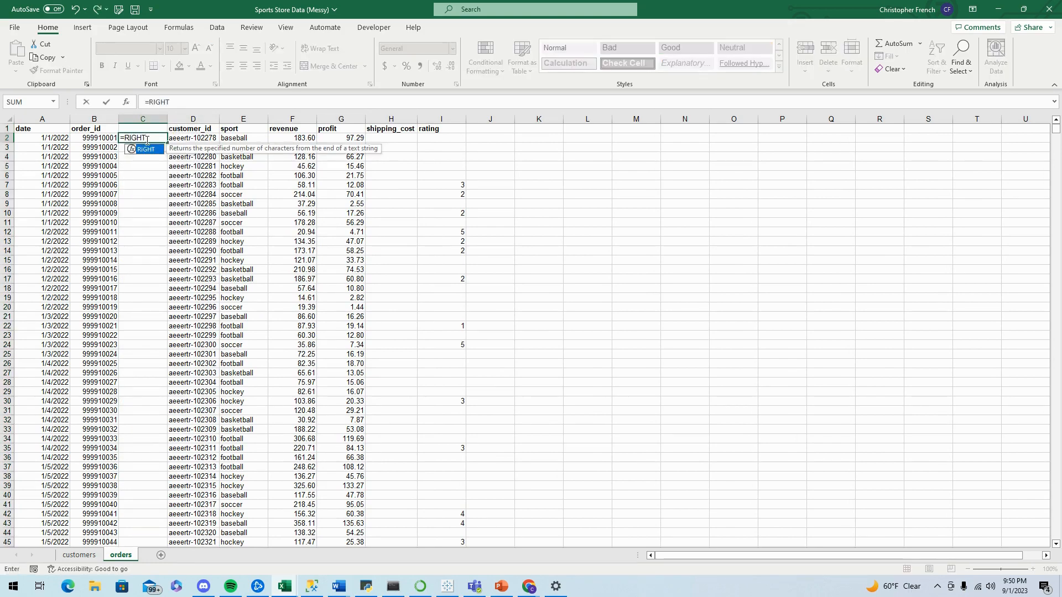
text(()
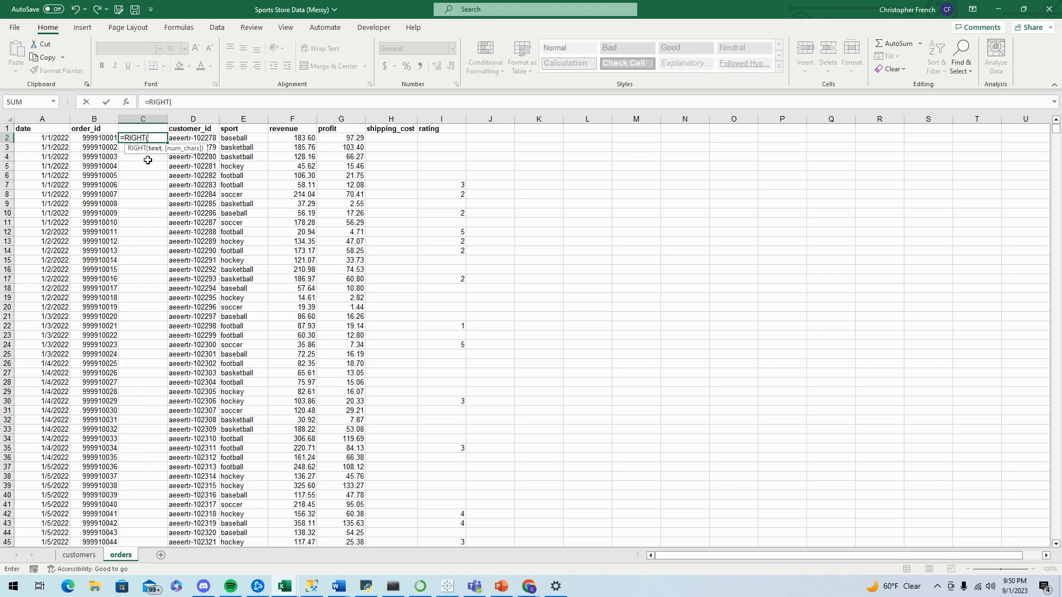
click(110, 138)
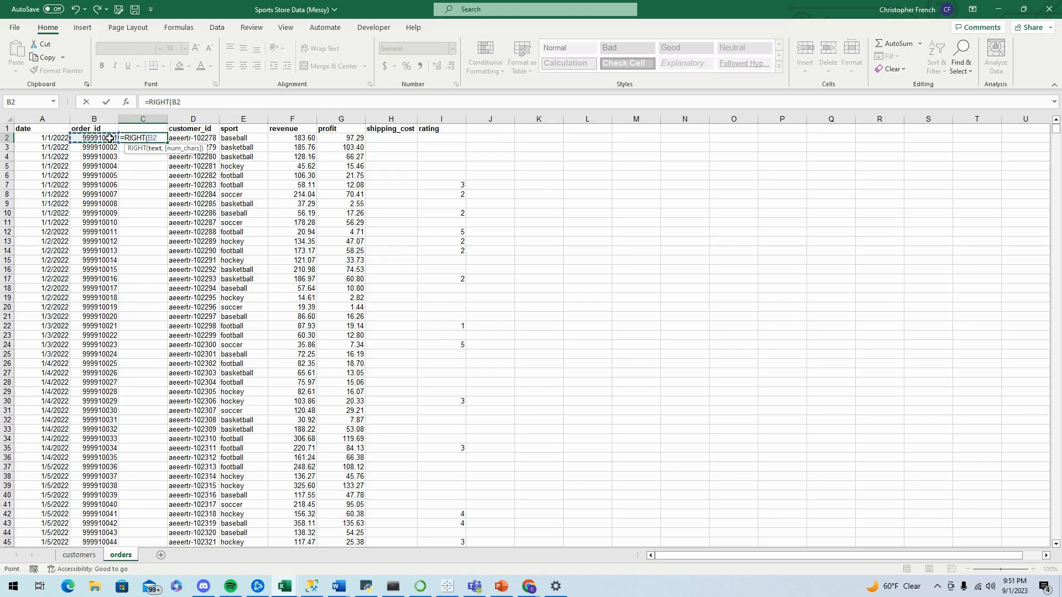
text(,1)
key(Return)
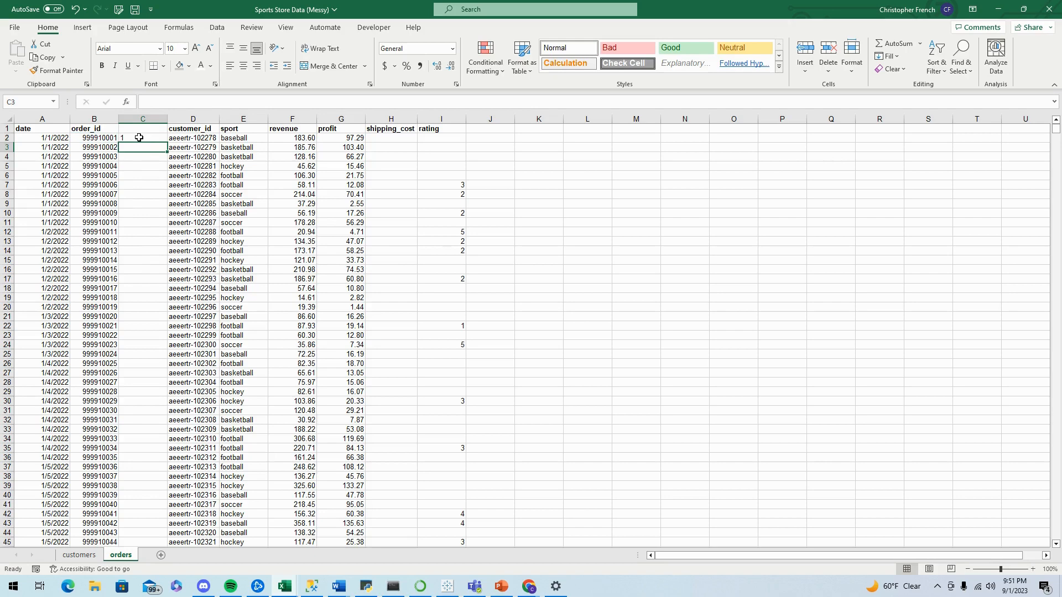
Step: Change the RIGHT formula in C2 to extract three characters, making it =RIGHT(B2,3)
click(139, 138)
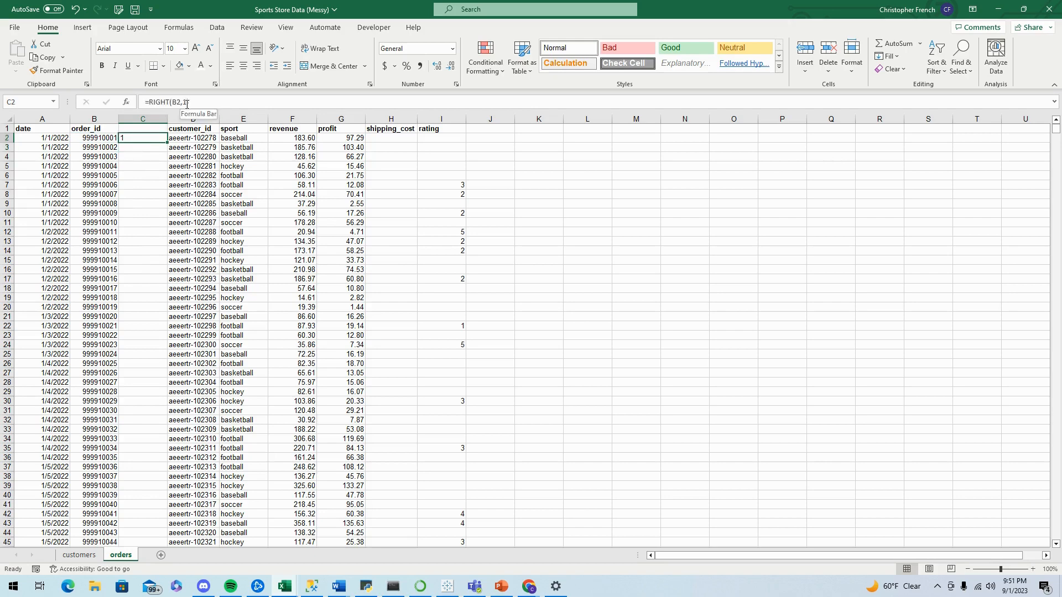
click(214, 107)
key(BackSpace)
key(BackSpace)
text(3)
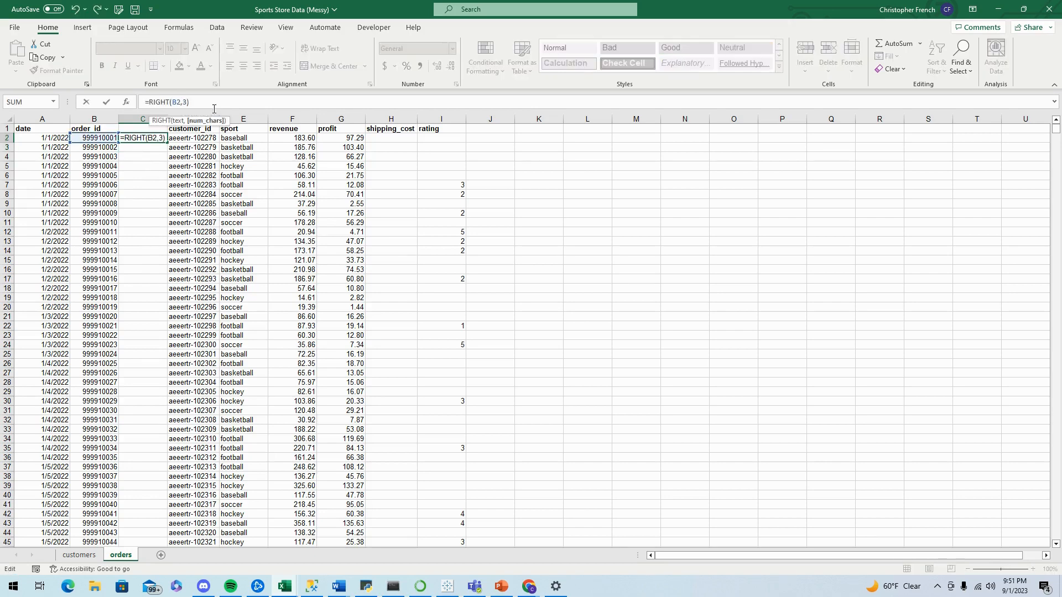
key(Return)
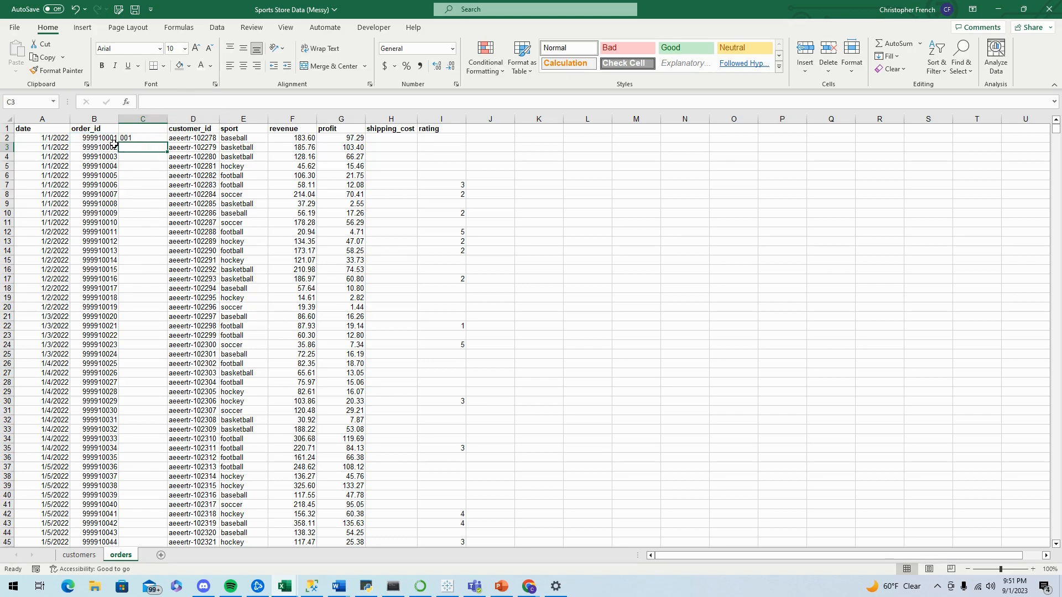
Step: Change the C2 formula to =RIGHT(B2,5) and fill it down column C to the last order row
click(137, 137)
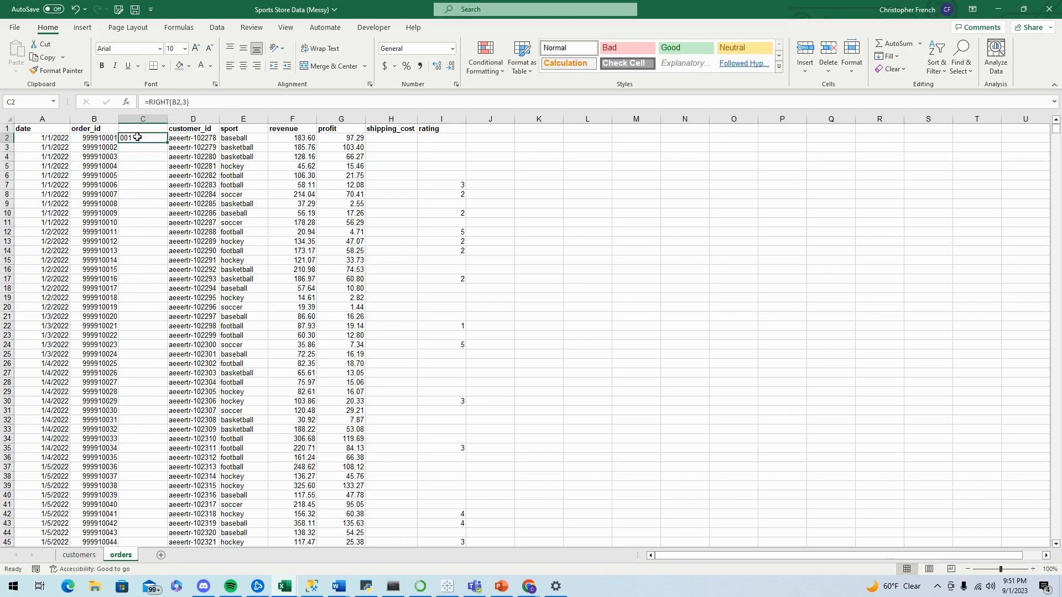
click(223, 104)
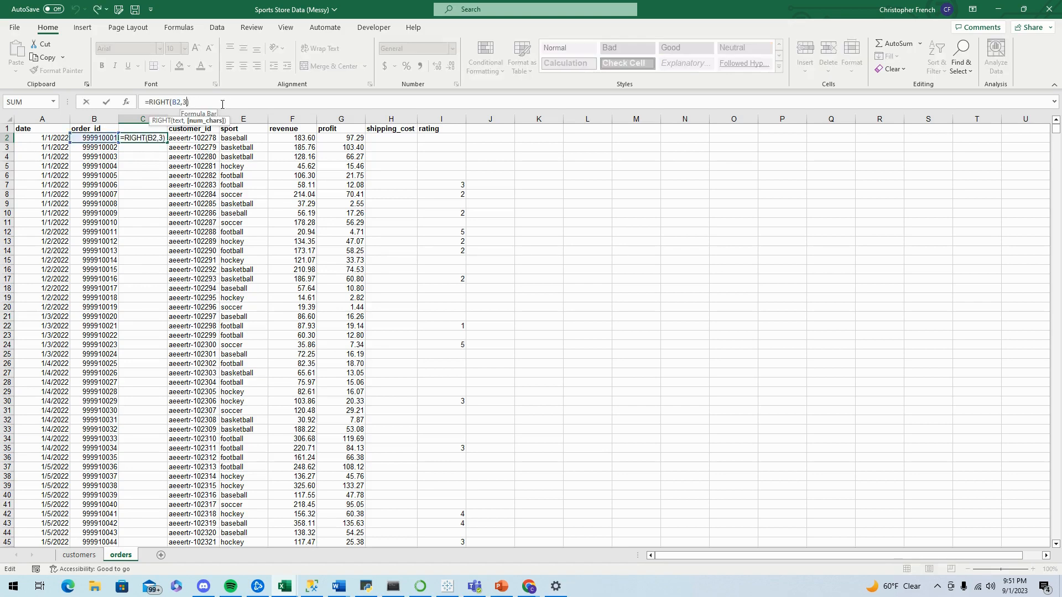
key(BackSpace)
text(5)
key(Return)
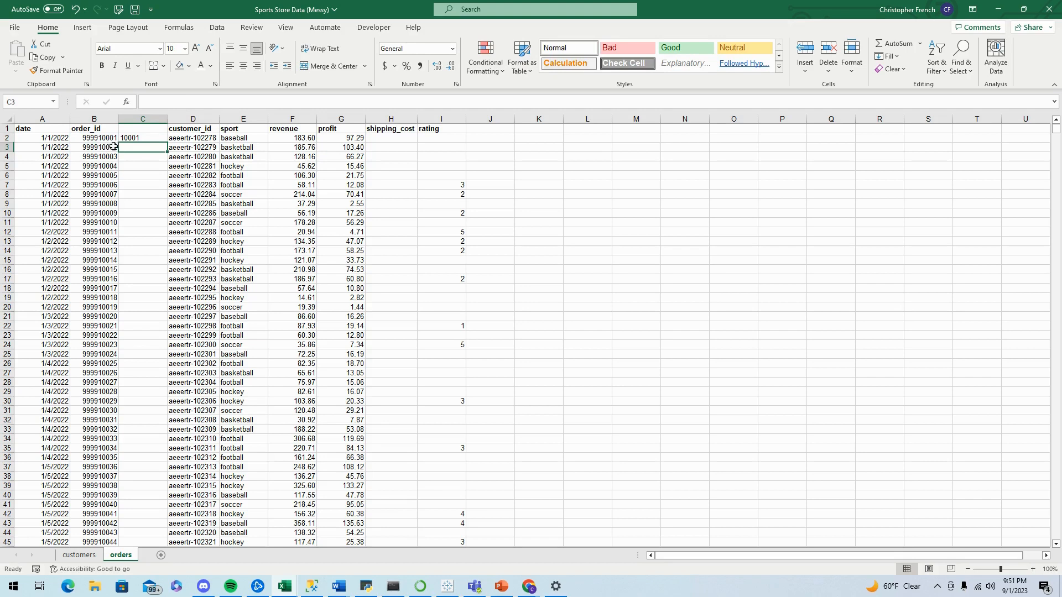
click(150, 138)
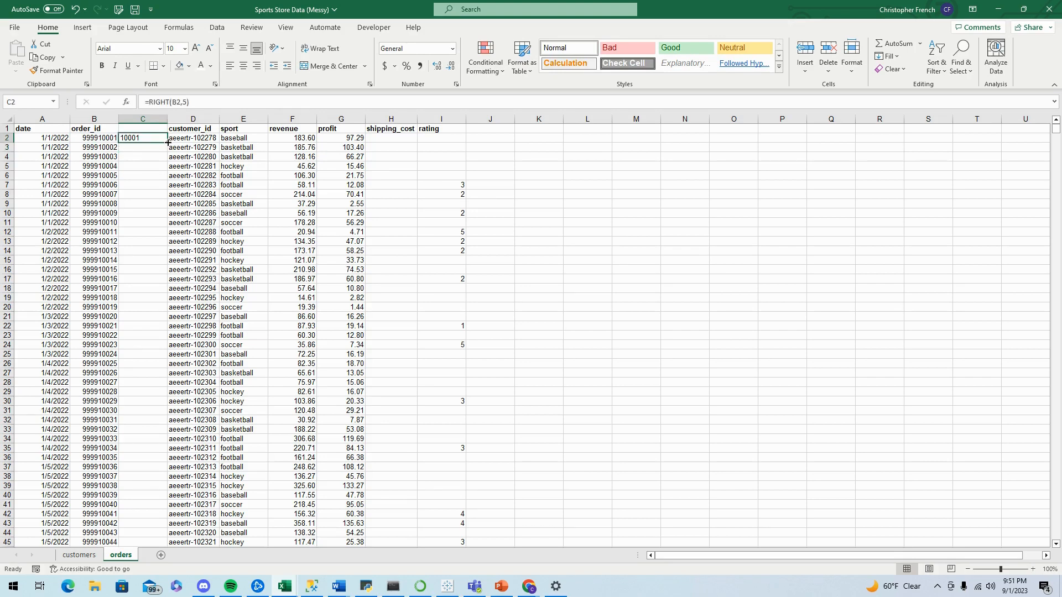
double_click(167, 143)
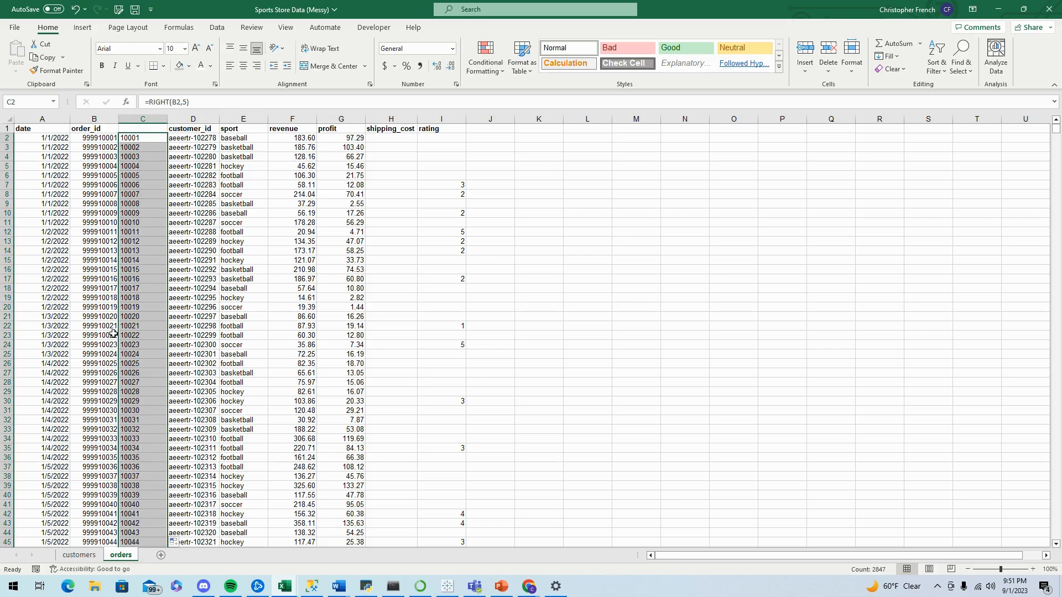
Step: Replace the RIGHT formulas in column C with their results by copying the range and pasting it over itself as values only
right_click(142, 164)
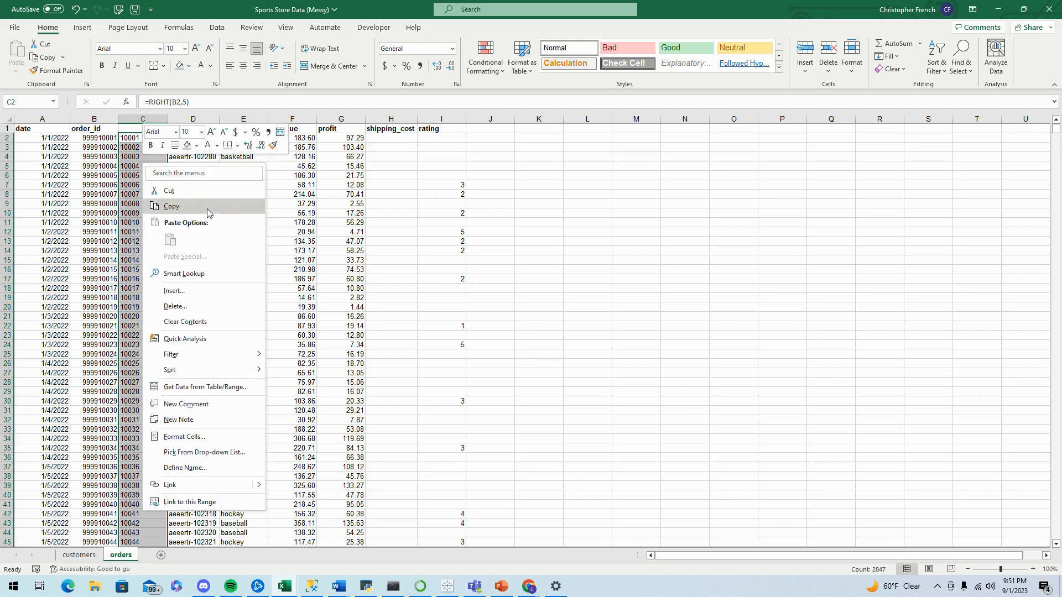
click(207, 208)
right_click(139, 158)
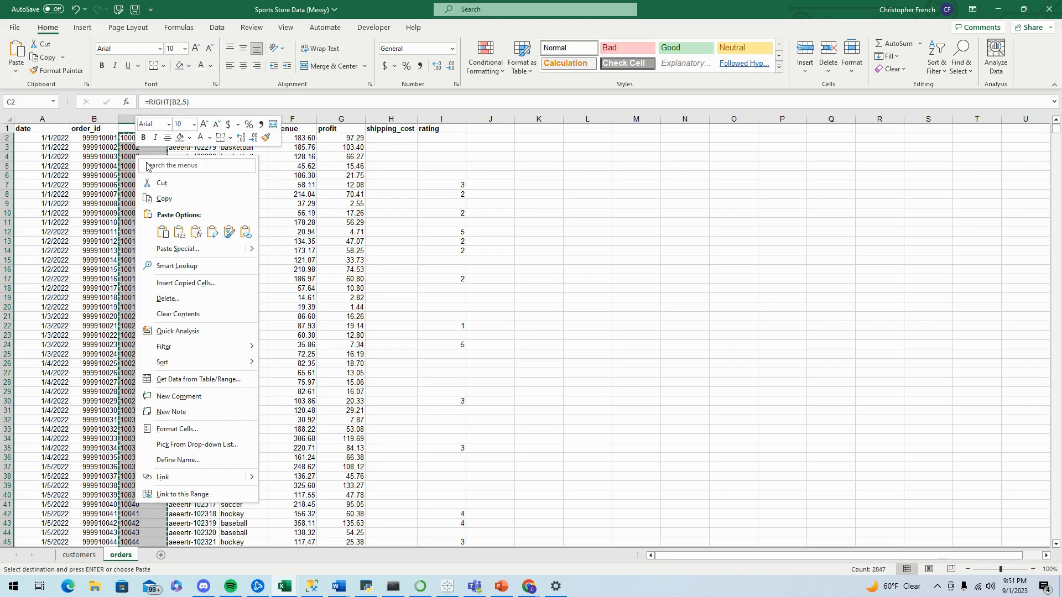
click(179, 233)
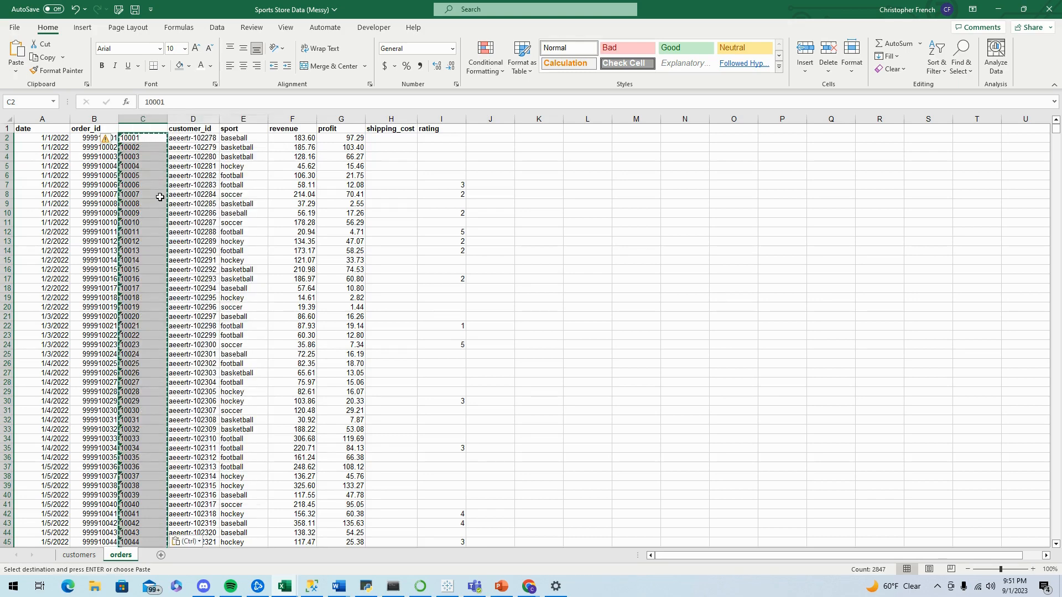
Step: Copy the order_id header into C1 and delete the original order ID column B
click(107, 129)
drag(118, 133, 160, 134)
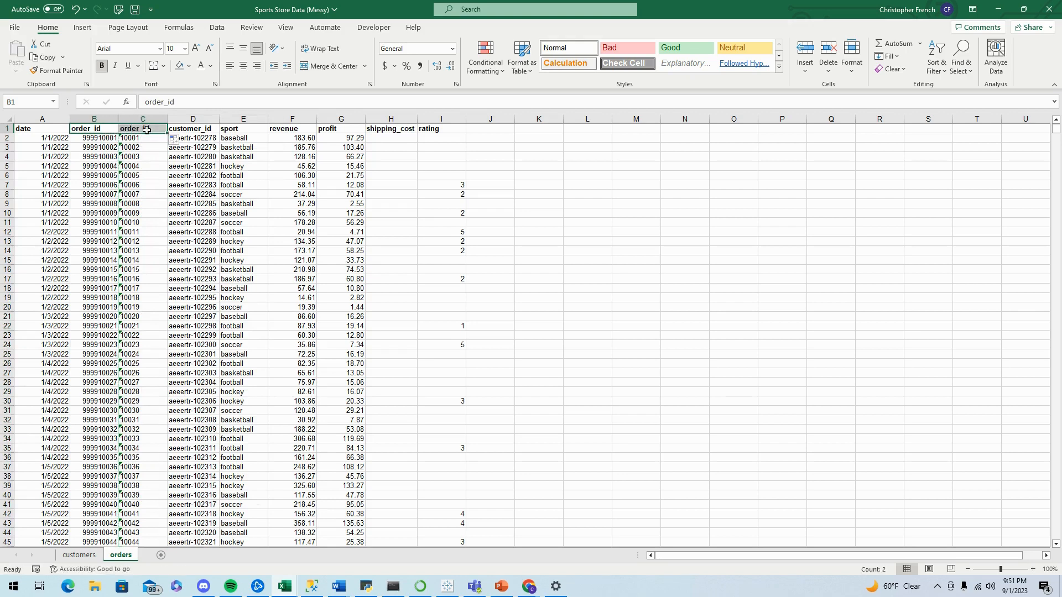
click(102, 114)
right_click(103, 155)
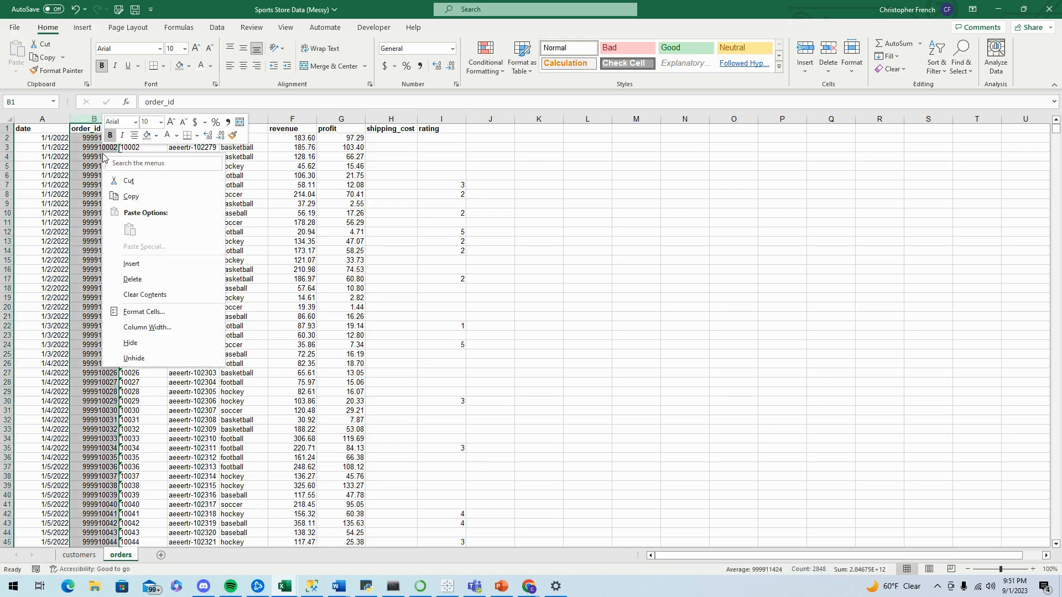
click(155, 279)
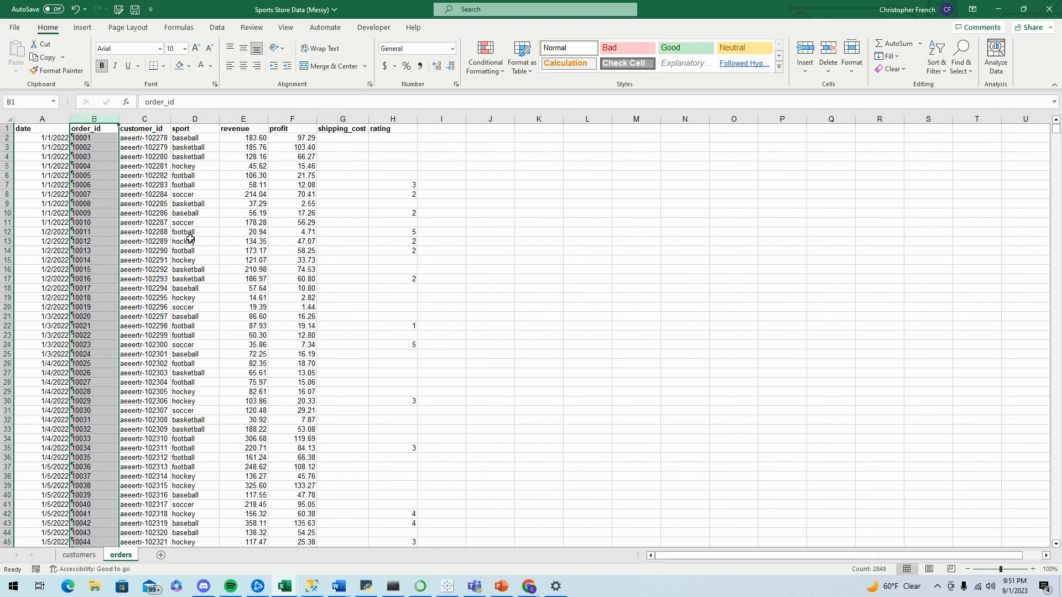
Step: Apply the Number format to the shortened order_id column
click(135, 205)
click(94, 119)
click(451, 48)
click(439, 91)
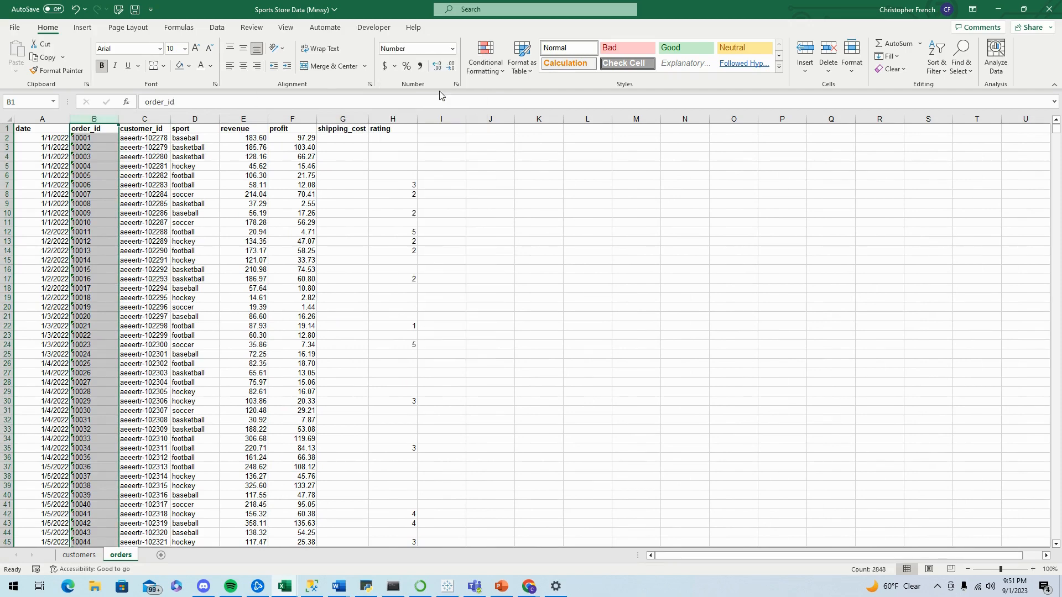
click(196, 213)
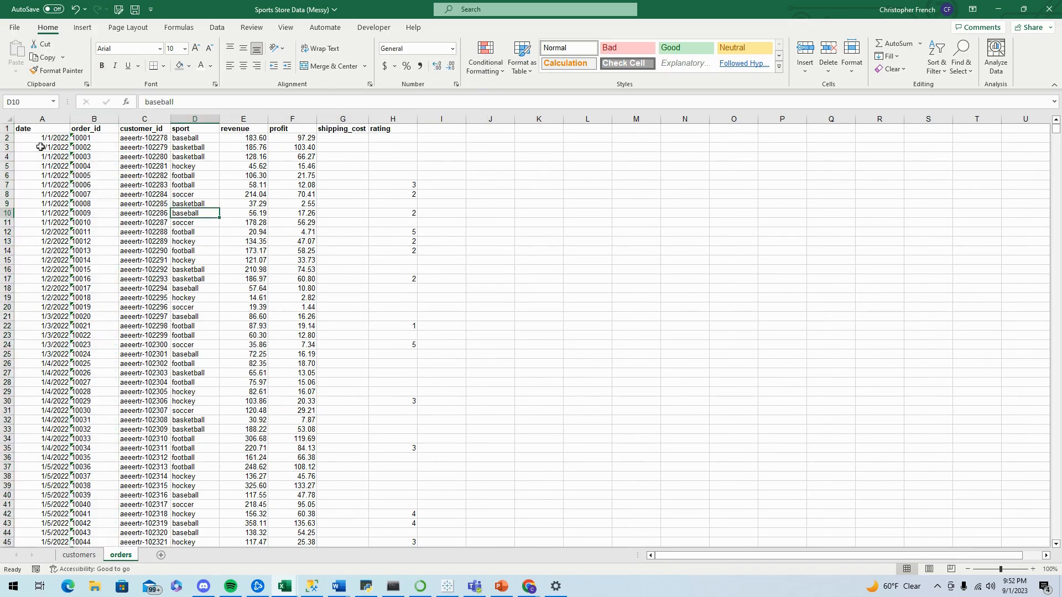
Step: Insert a blank column between the customer_id and sport columns
click(92, 128)
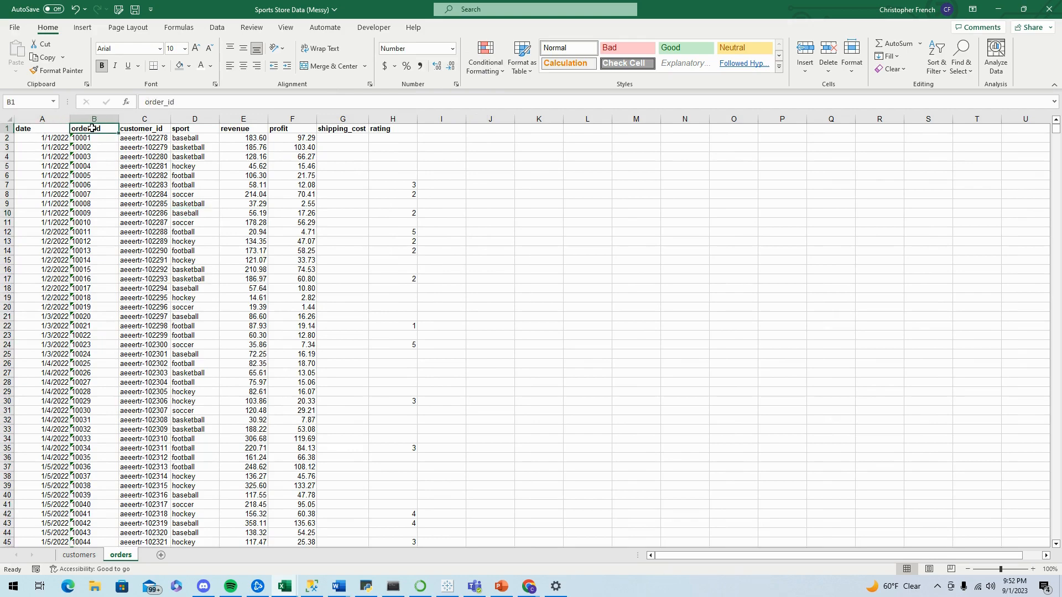
click(139, 128)
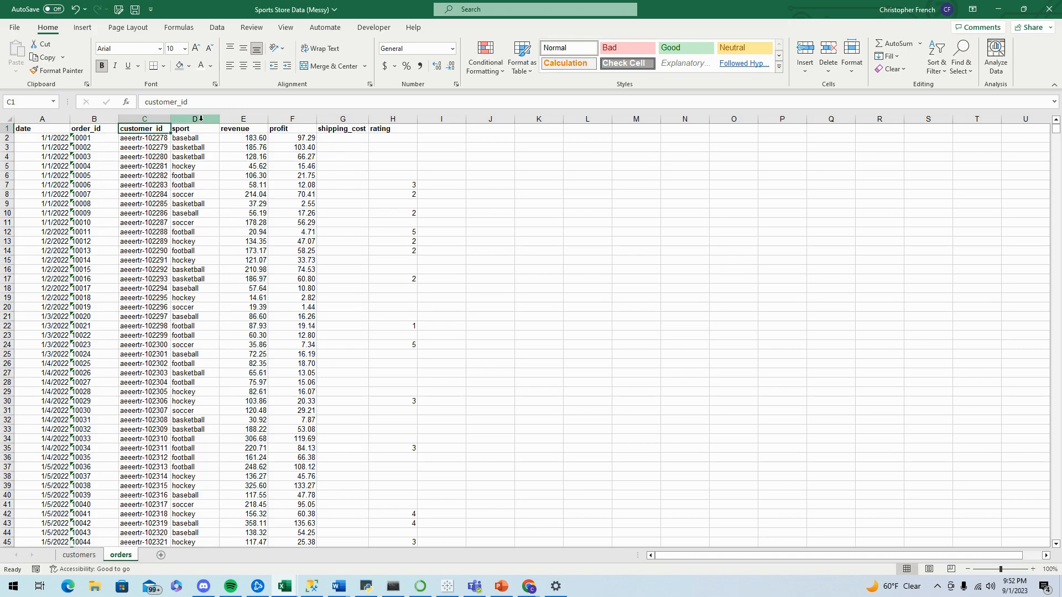
right_click(201, 119)
click(260, 230)
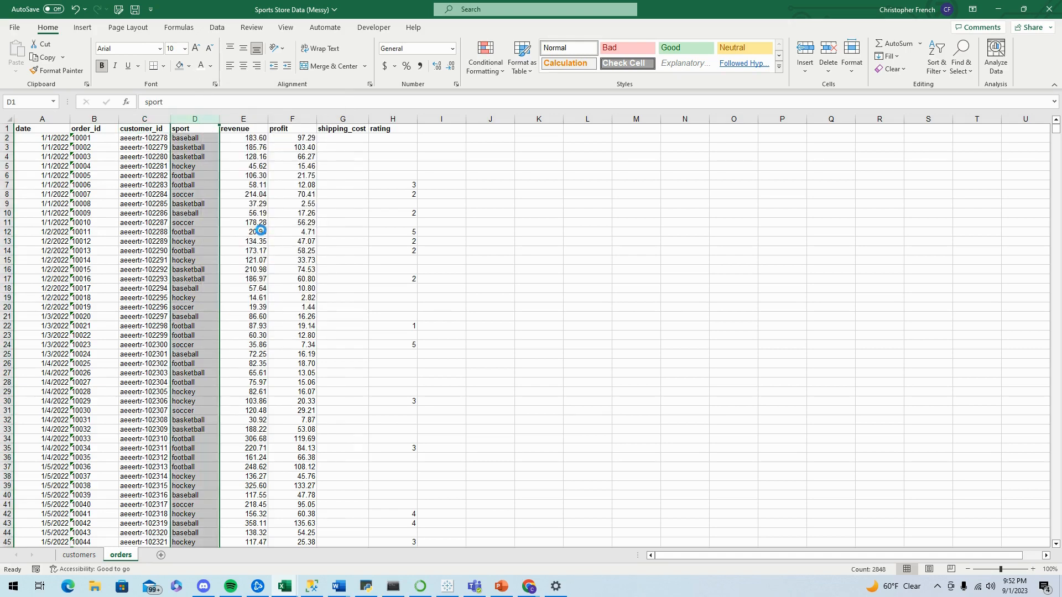
Step: Split the customer_id column with Text to Columns, using a hyphen as the delimiter, General format and destination $C$1
click(151, 117)
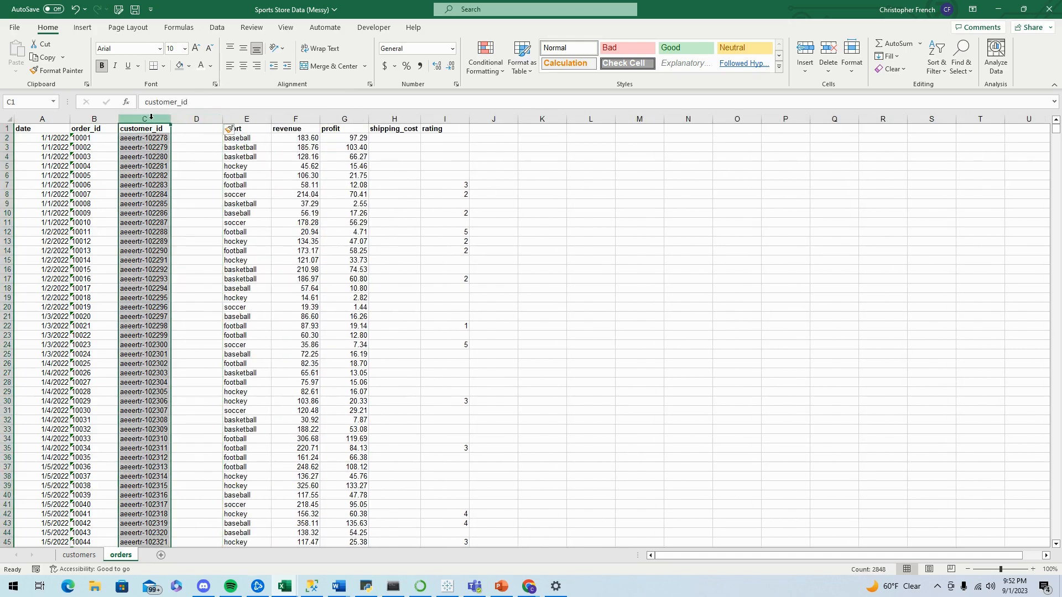
click(216, 29)
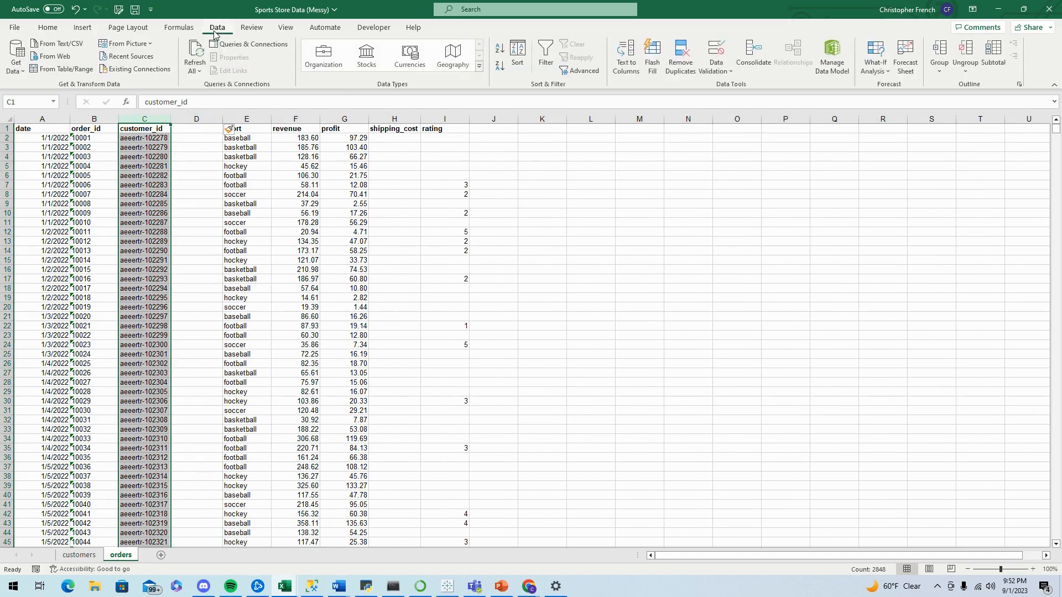
click(624, 54)
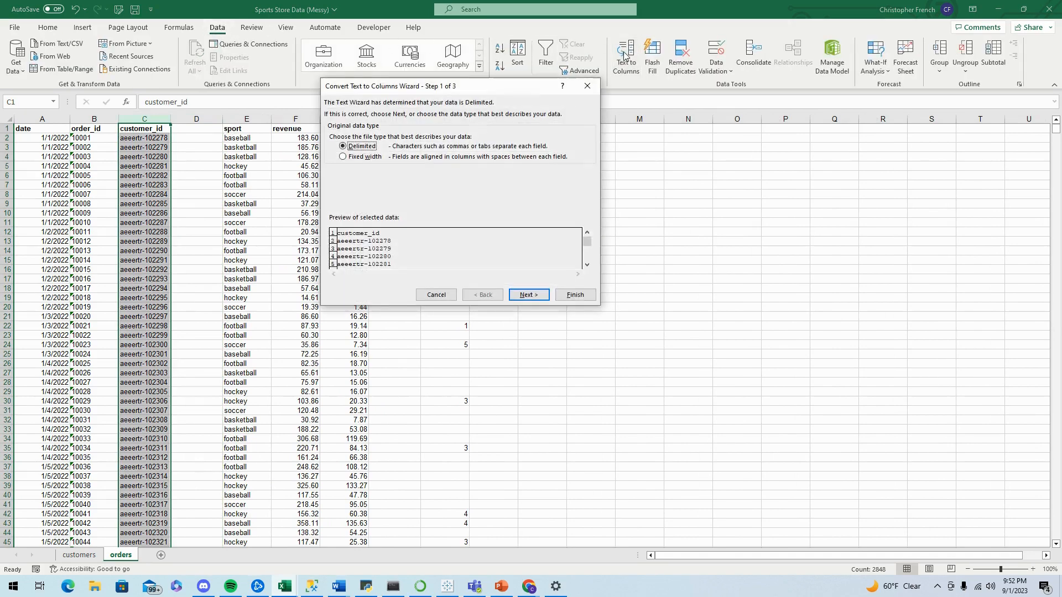
click(529, 295)
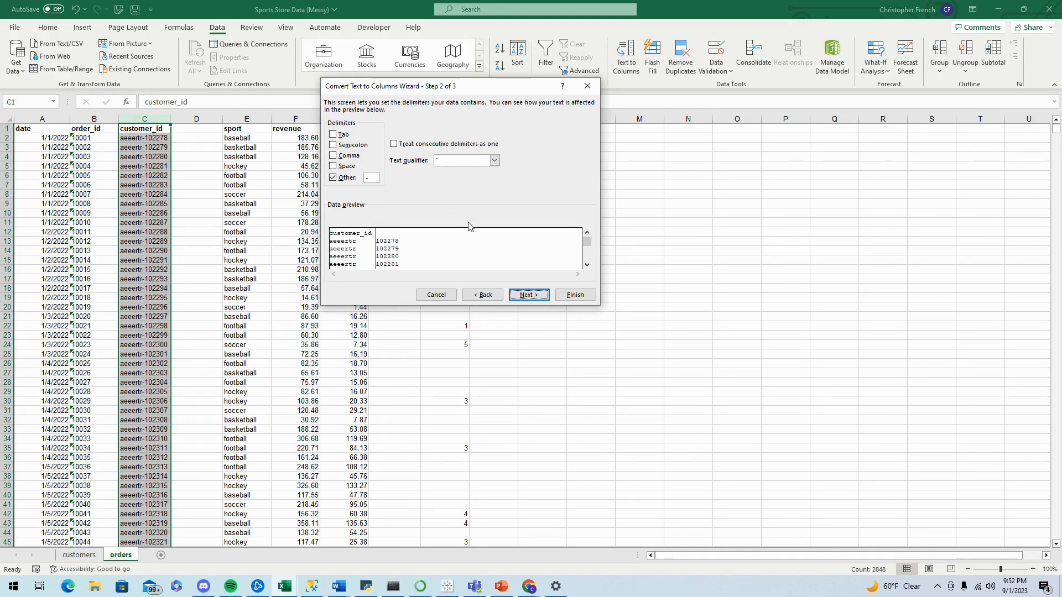
click(529, 294)
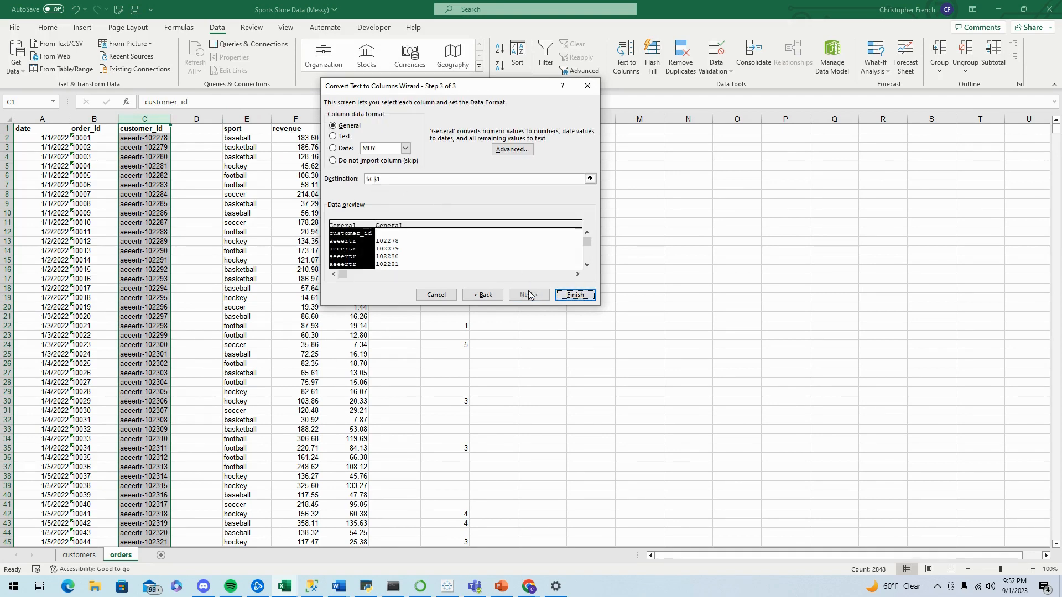
click(564, 294)
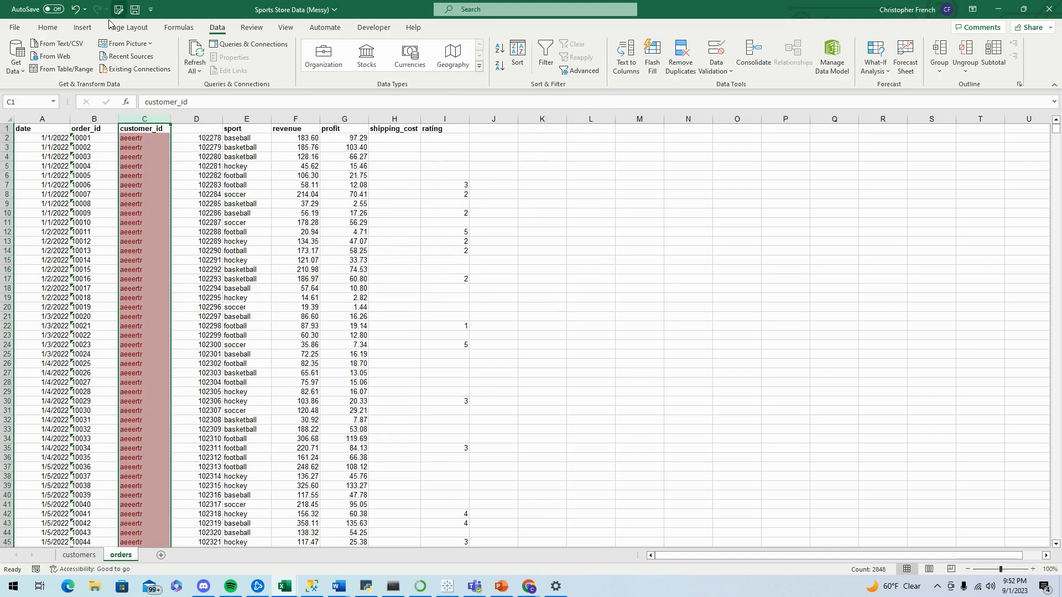
Step: Clear all conditional formatting rules from the entire orders sheet
click(47, 31)
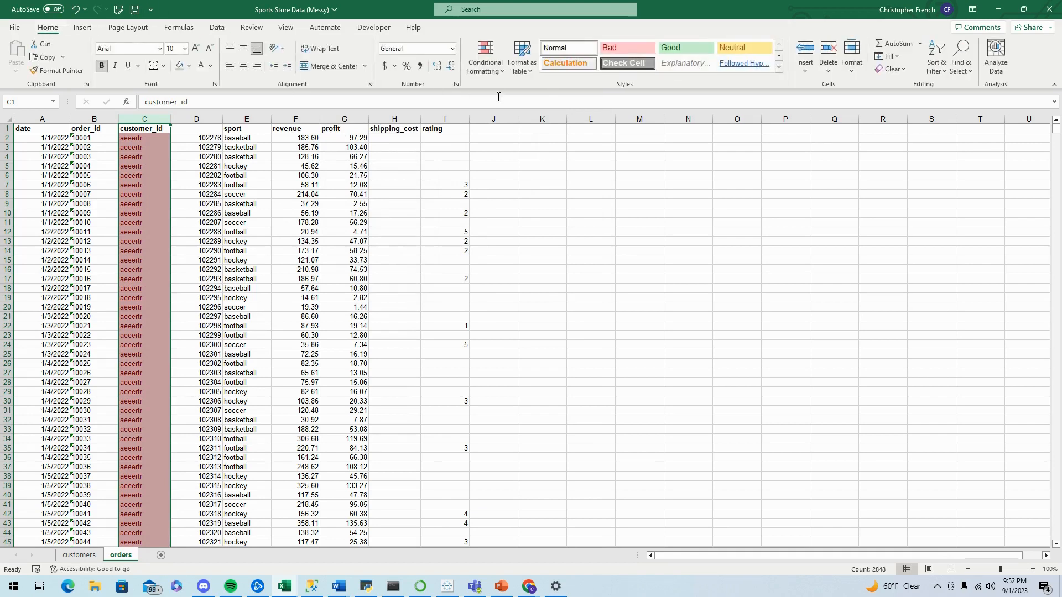
click(486, 65)
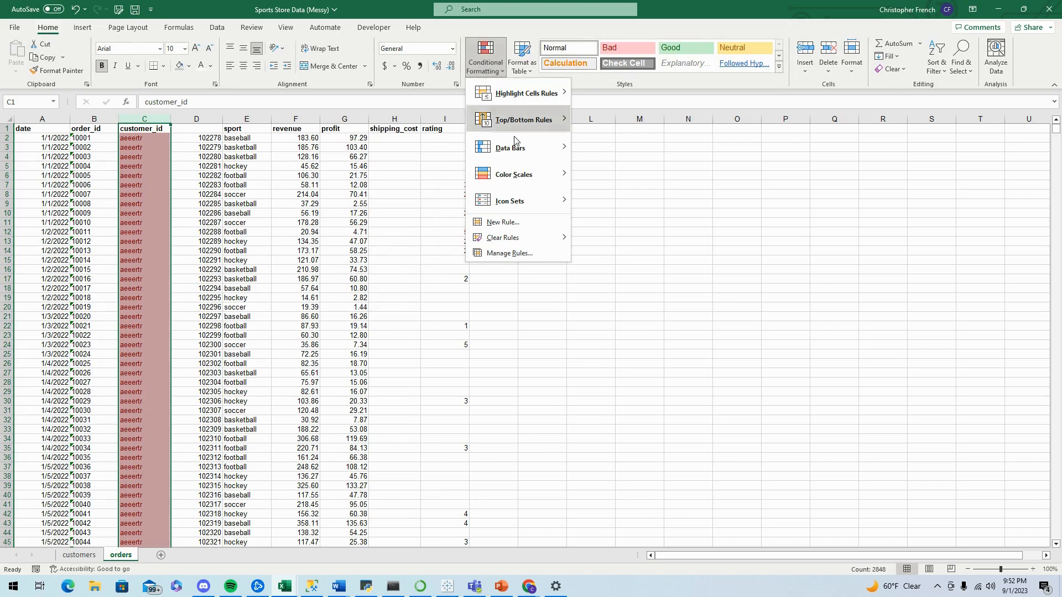
mouse_move(528, 240)
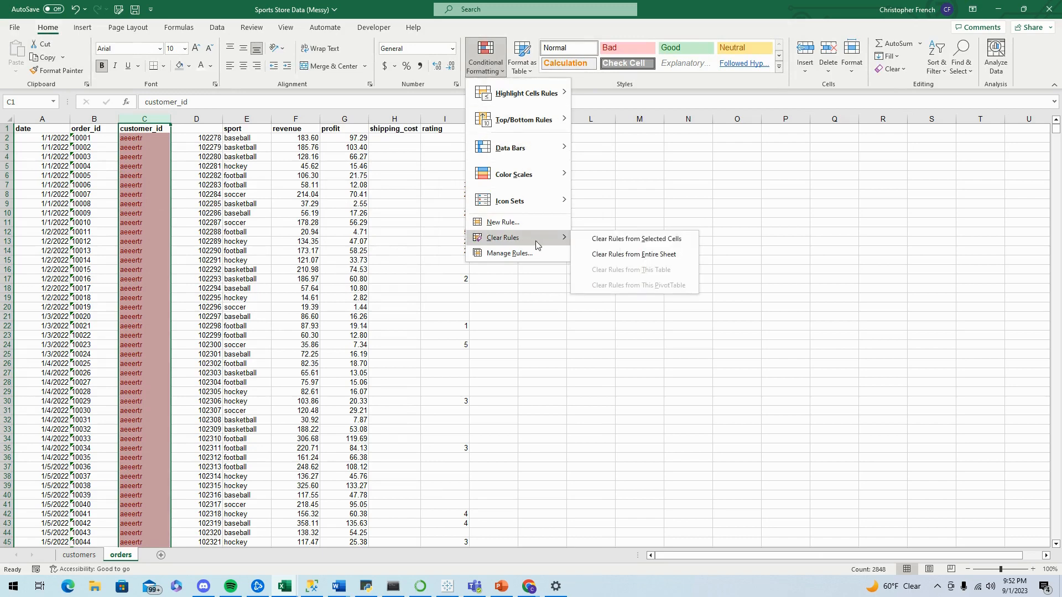
click(630, 255)
click(176, 168)
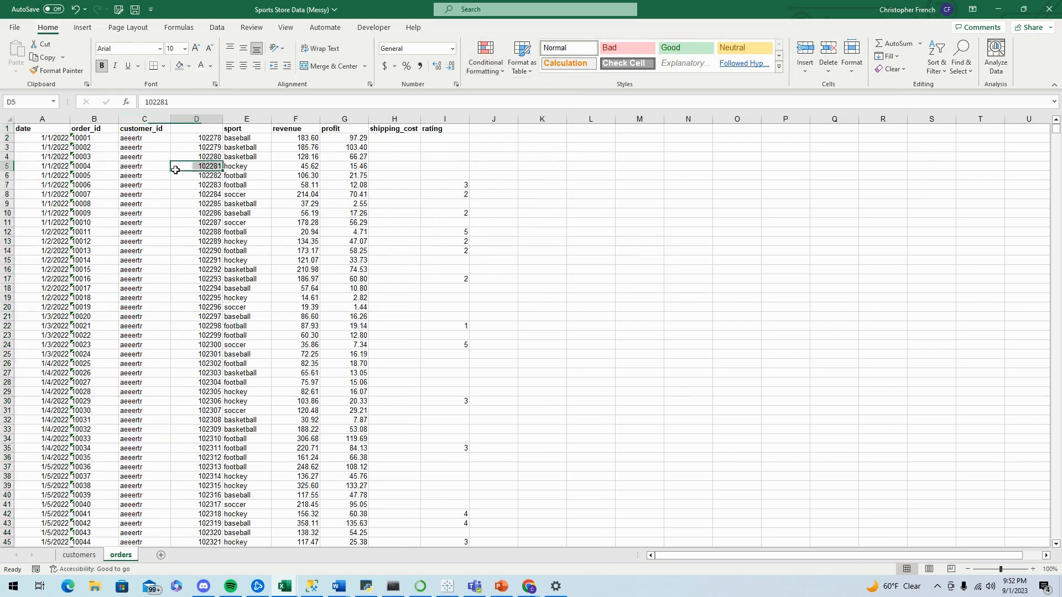
Step: Copy the customer_id header into D1 and delete column C with the split-off ID prefixes
click(151, 129)
drag(171, 133, 209, 134)
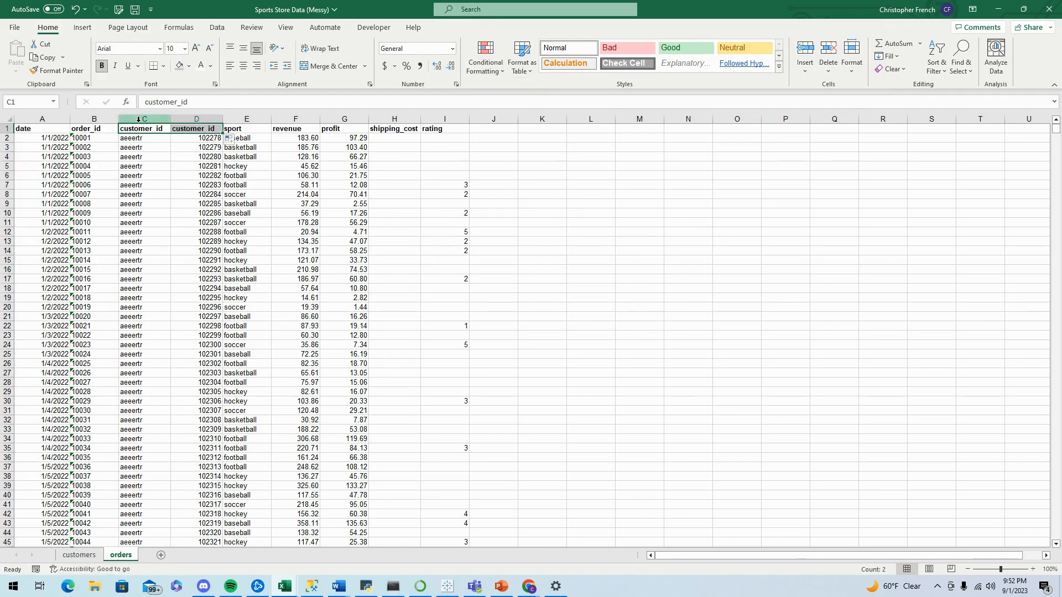
click(138, 119)
right_click(153, 156)
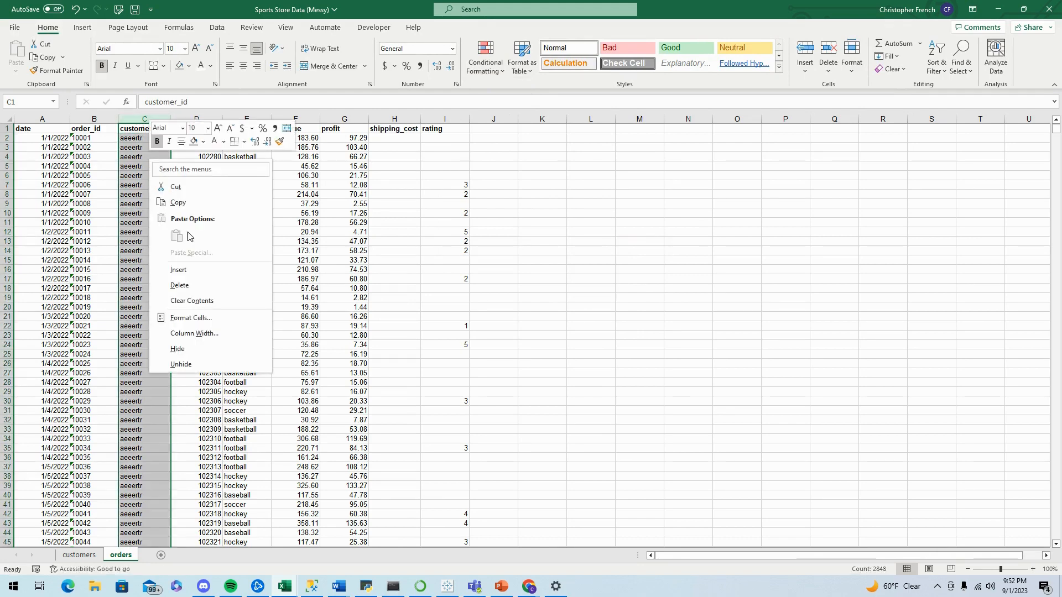
click(212, 288)
click(155, 166)
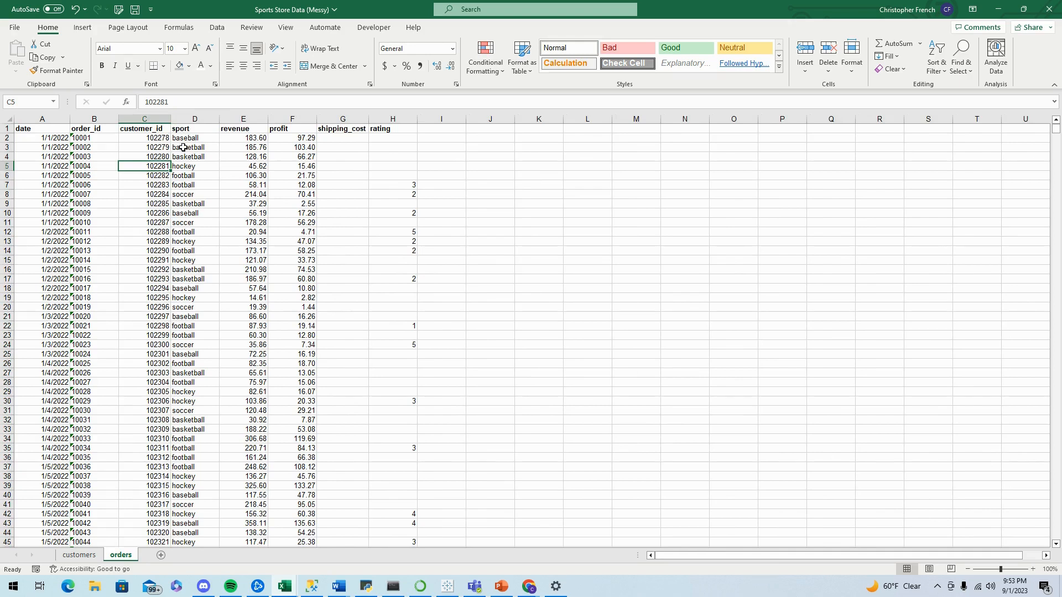
Step: Examine the distinct values in the sport column with a temporary header filter, and remove the filter without changing the selection
click(103, 146)
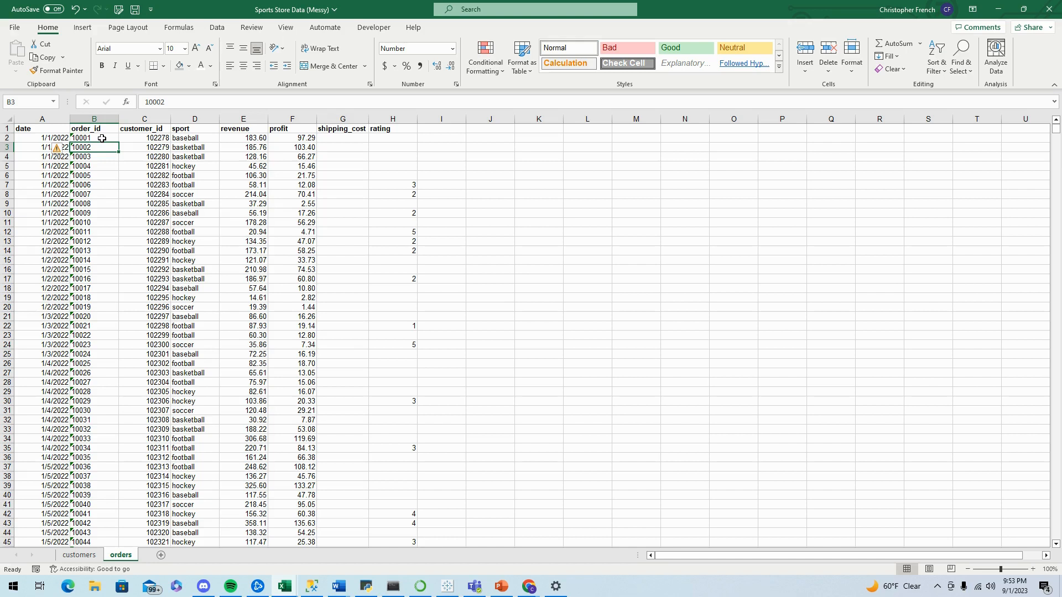
click(51, 129)
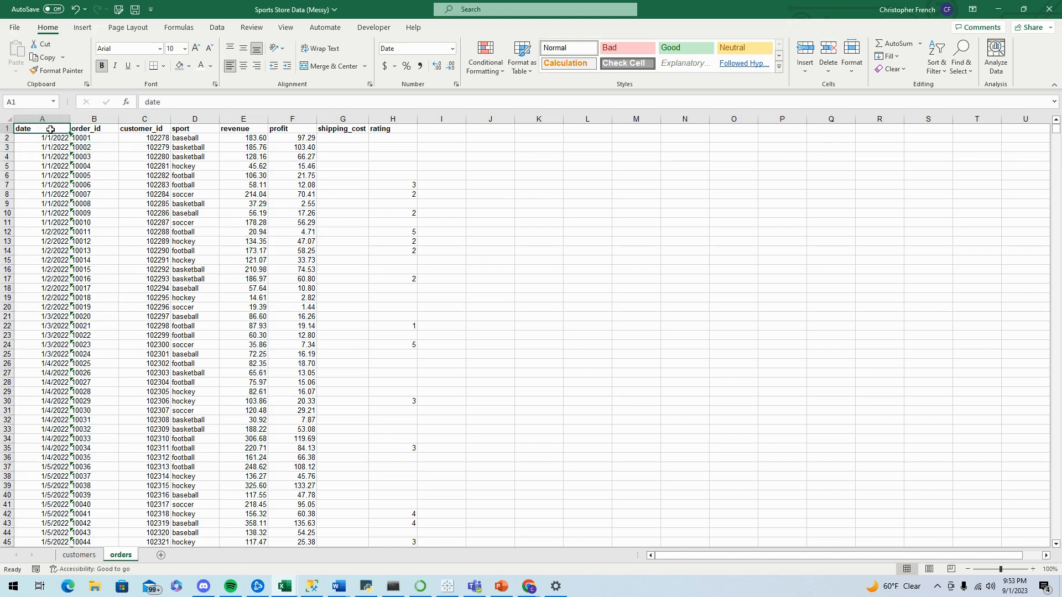
click(91, 129)
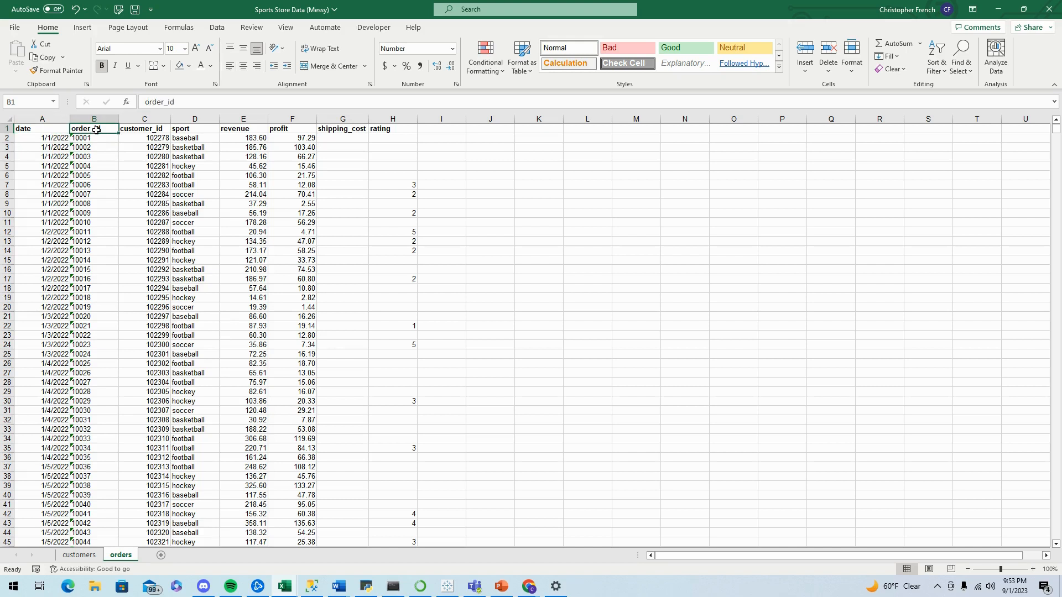
click(151, 129)
click(189, 131)
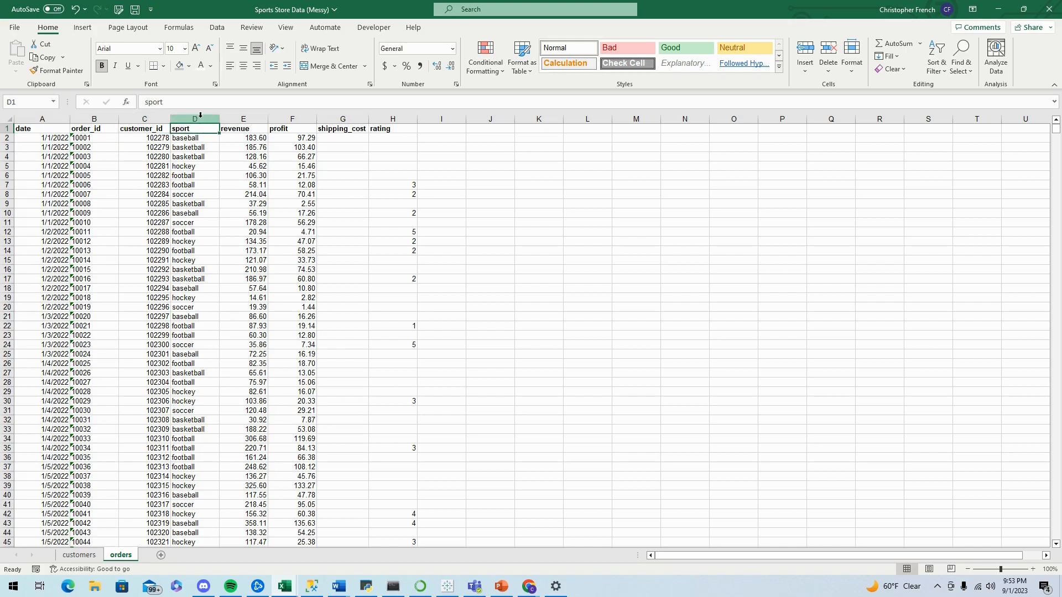
key(ctrl+shift+l)
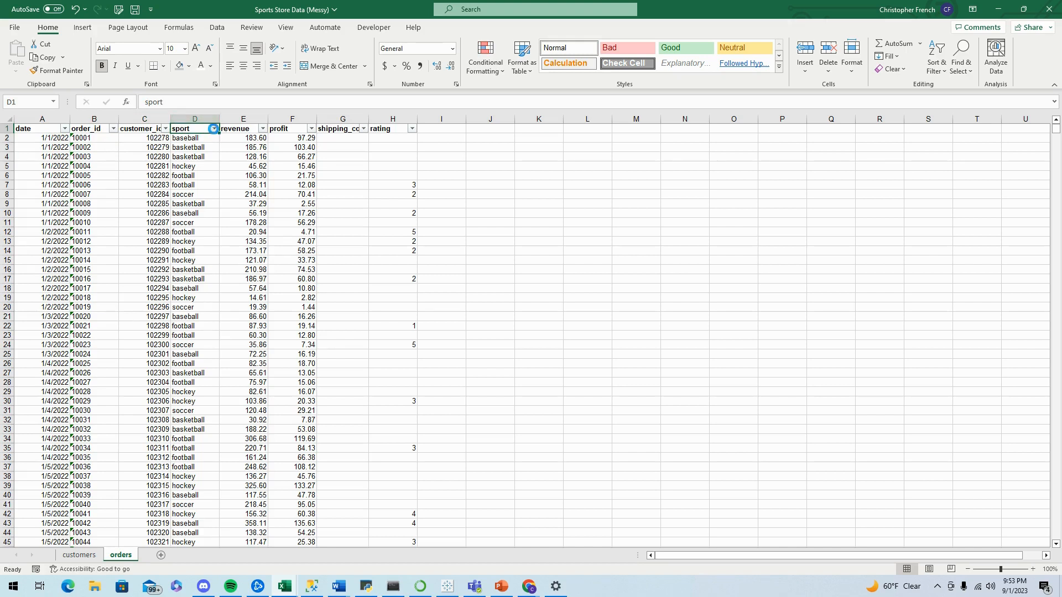
click(213, 129)
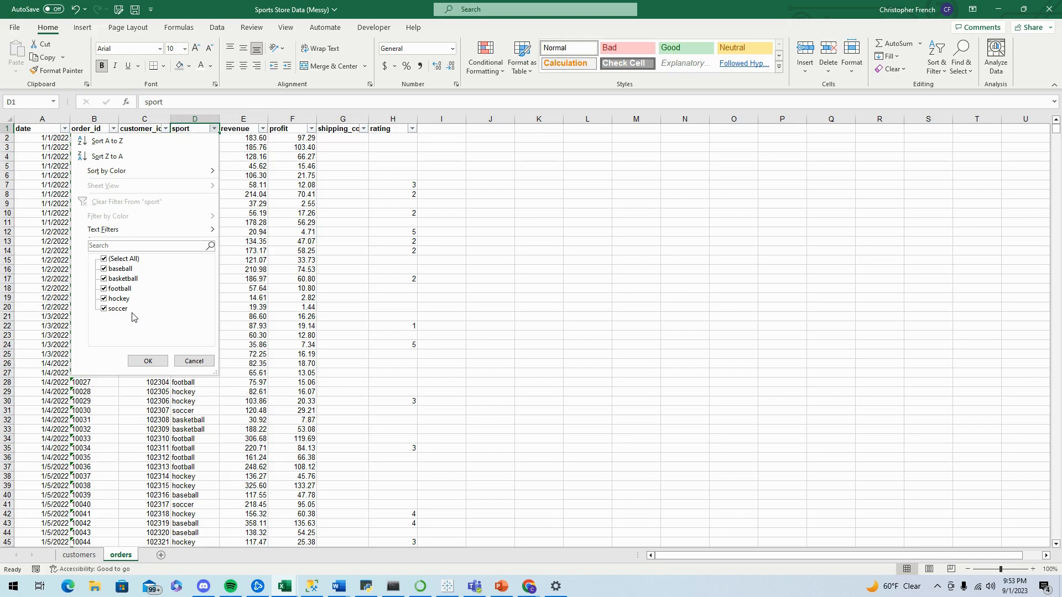
click(201, 362)
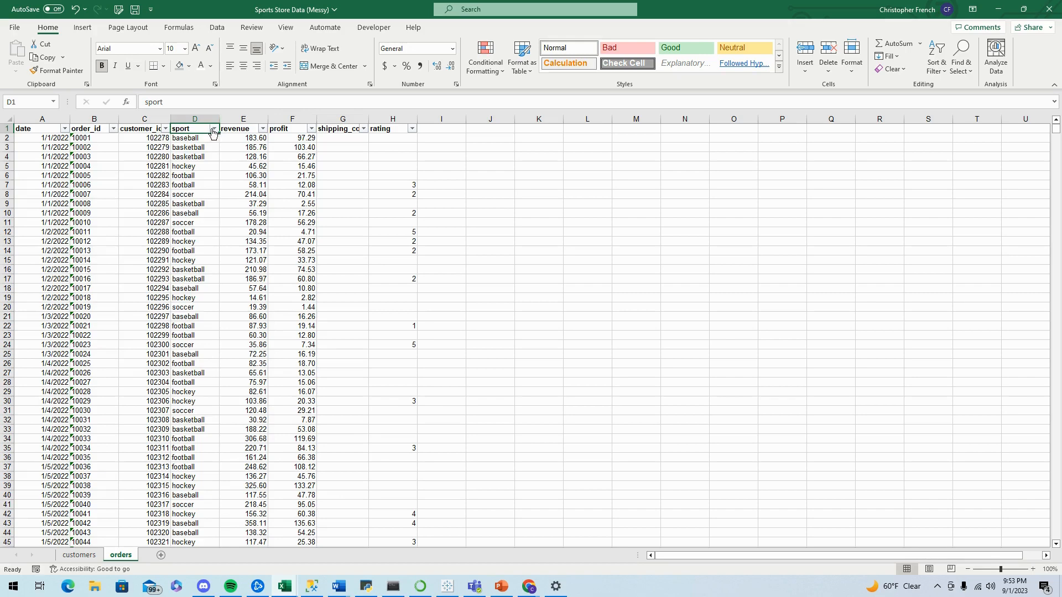
key(ctrl+shift+l)
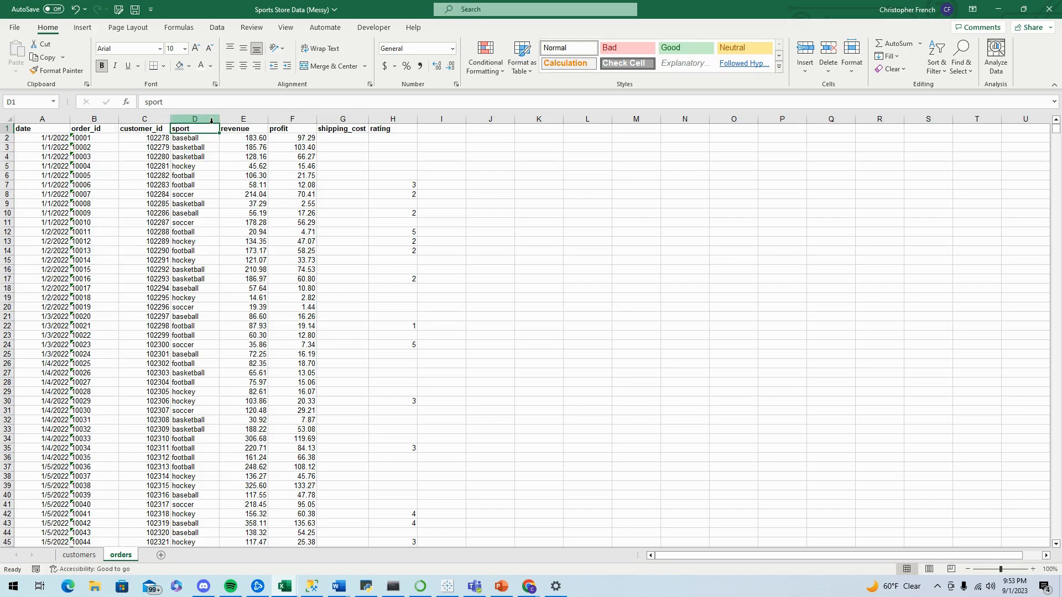
Step: Insert a blank column between the sport and revenue columns
click(243, 120)
right_click(245, 120)
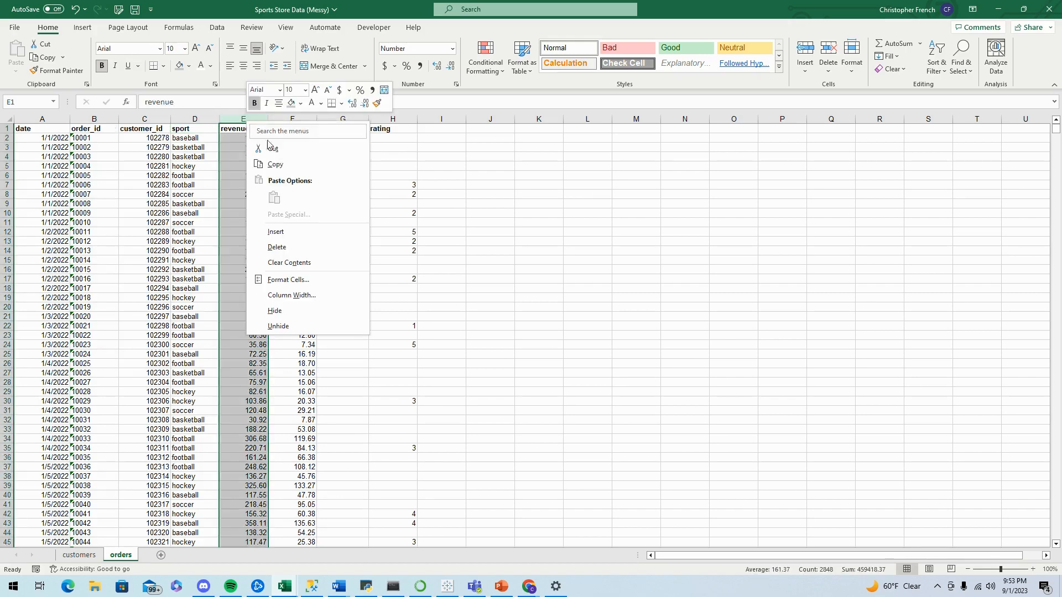
click(304, 232)
Step: Enter =PROPER(D2) in E2 and fill it down the whole column to capitalize the sport names
click(244, 139)
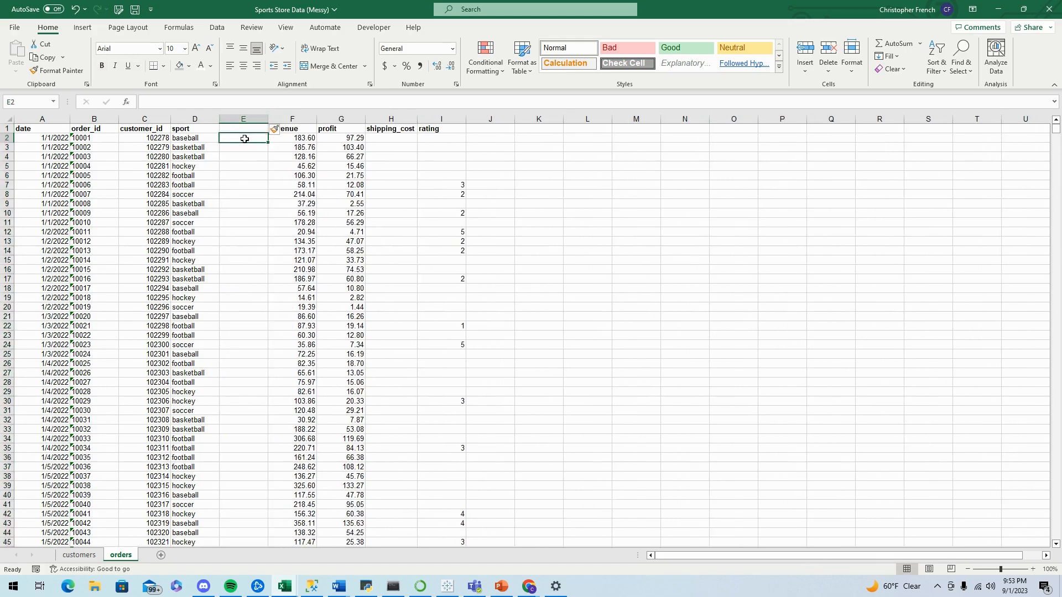
text(=)
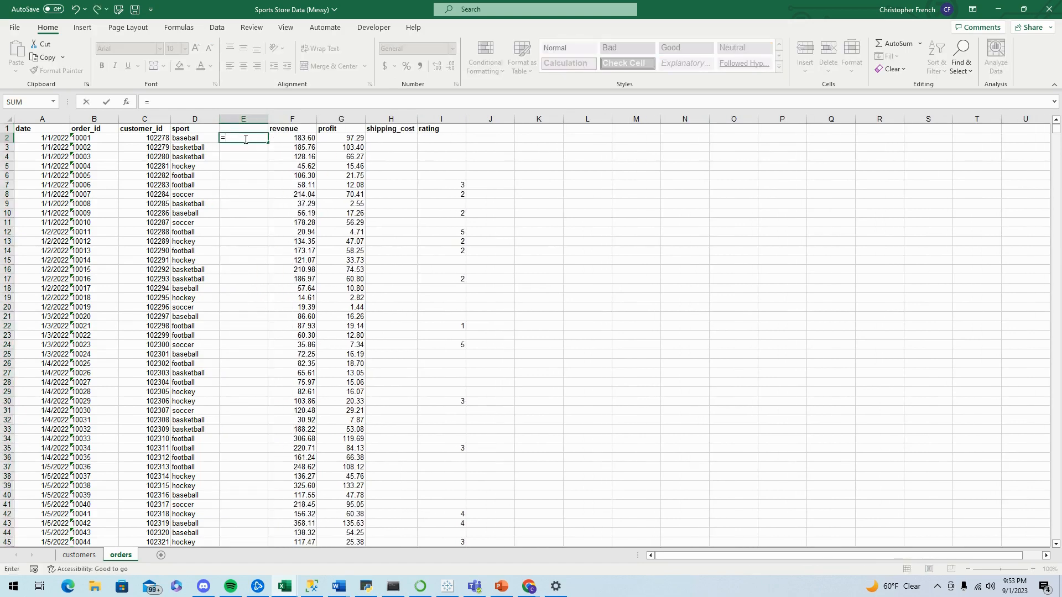
text(PROPER)
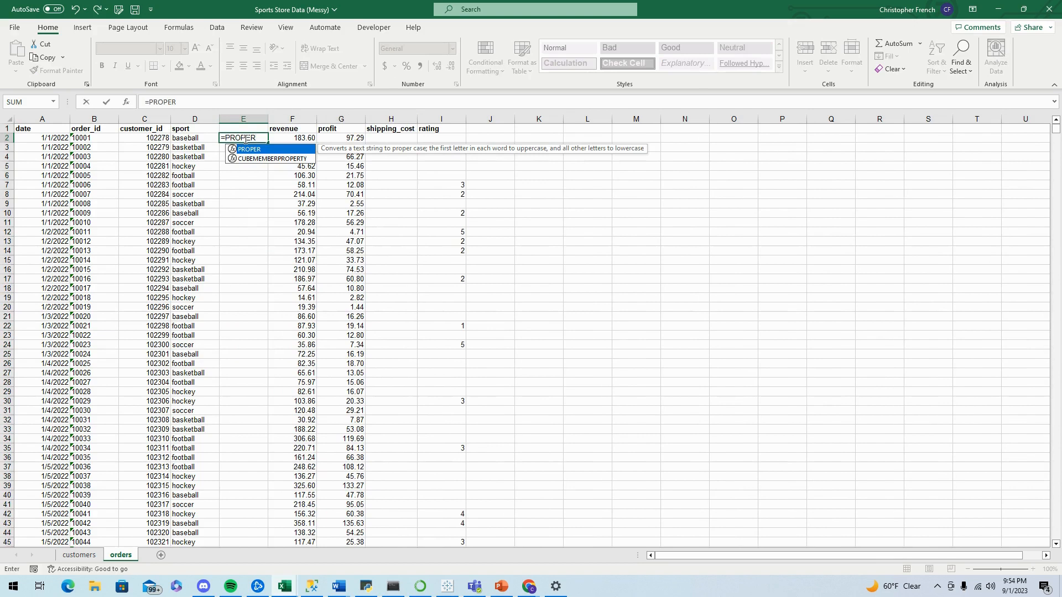
text(()
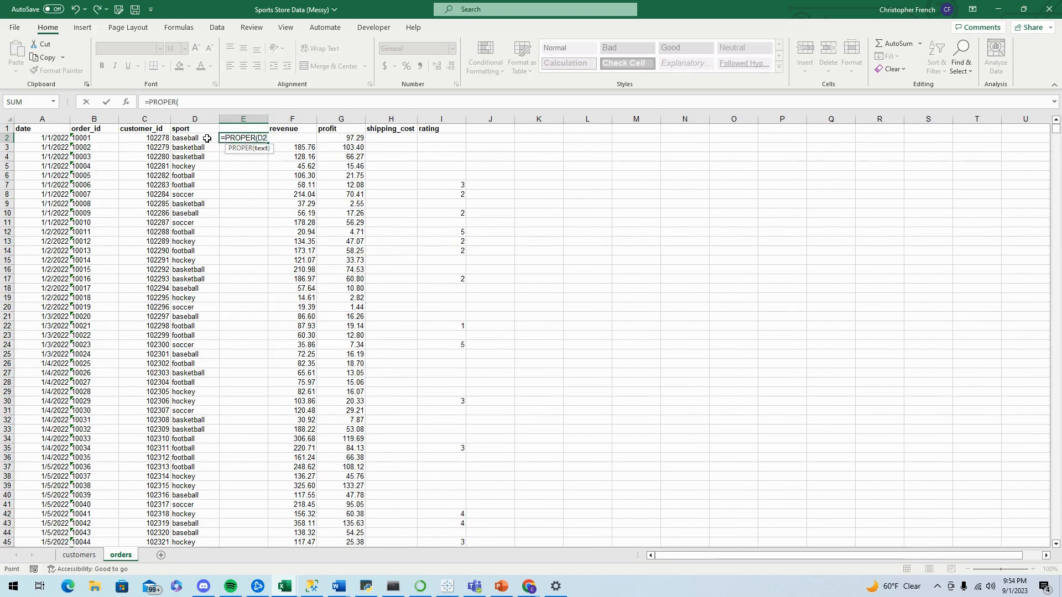
click(208, 137)
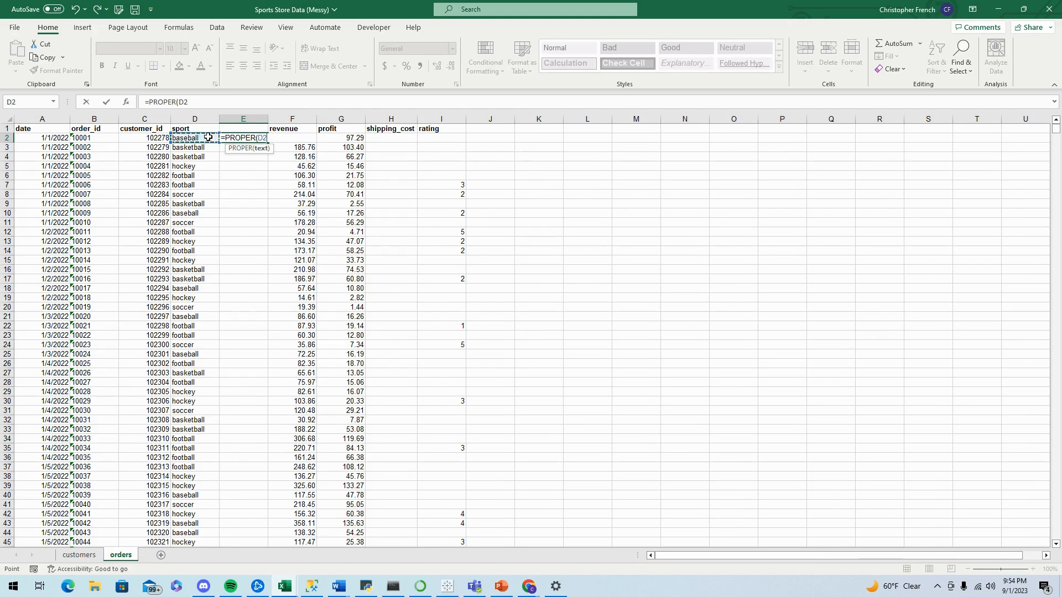
text())
key(ctrl+Return)
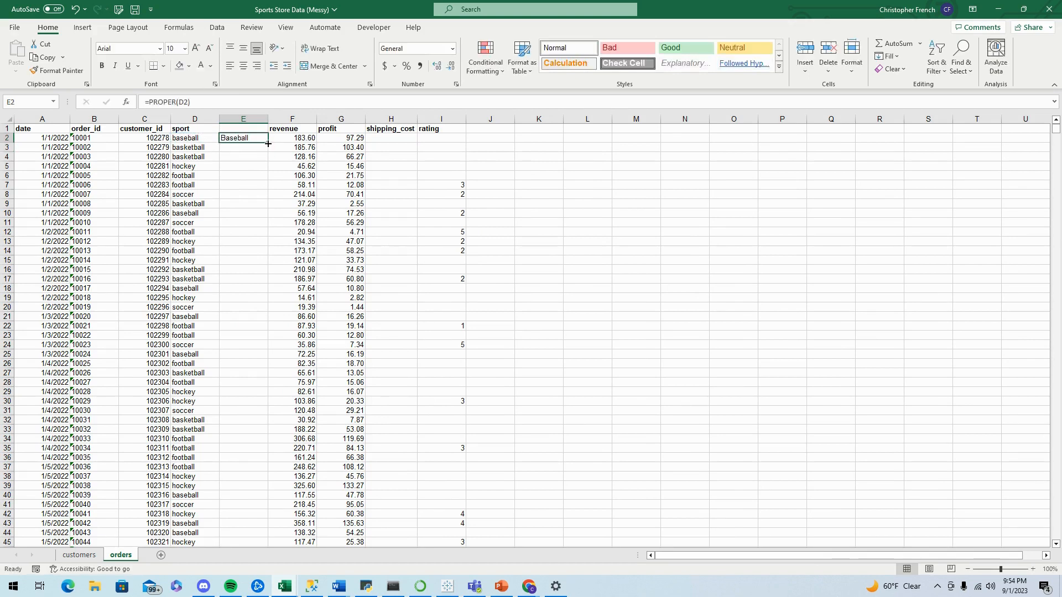
double_click(268, 144)
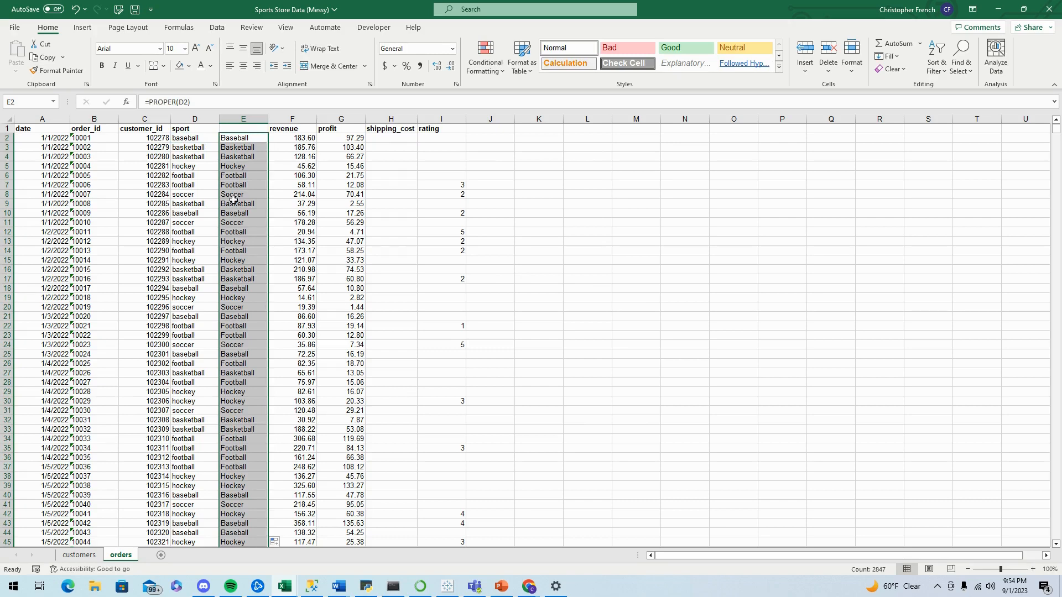
Step: Replace the PROPER formulas in column E with their values by copying and pasting values in place
right_click(238, 152)
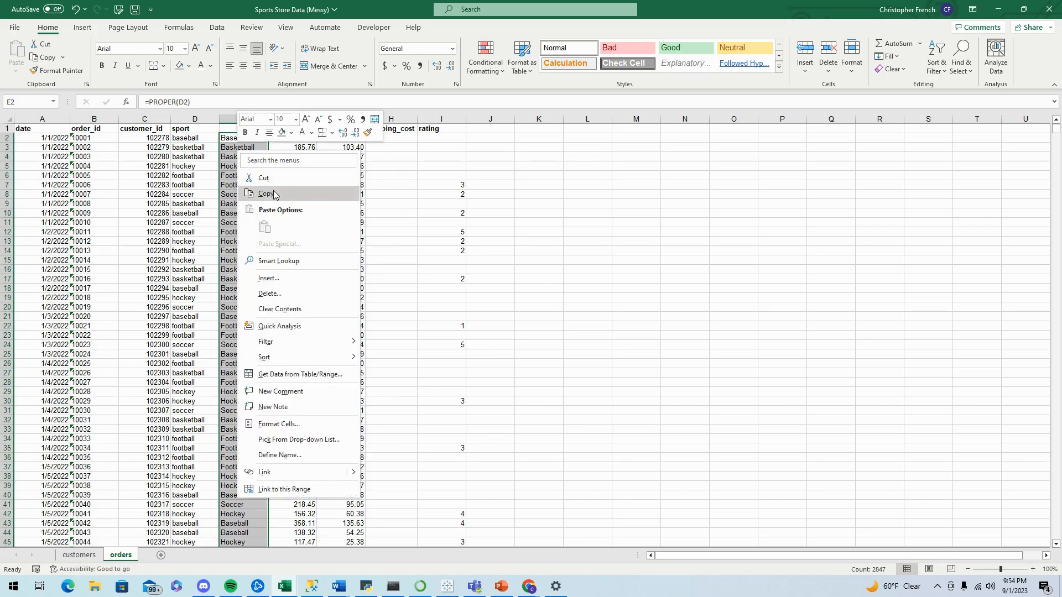
click(273, 194)
right_click(253, 157)
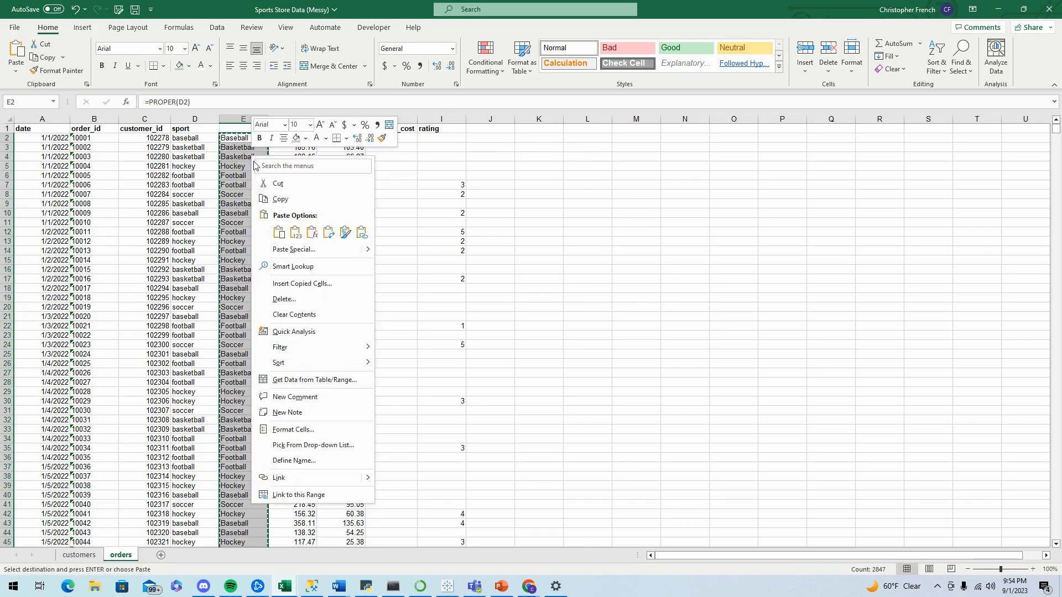
click(297, 235)
Step: Copy the sport header into E1 and delete the original lowercase sport column D
click(216, 129)
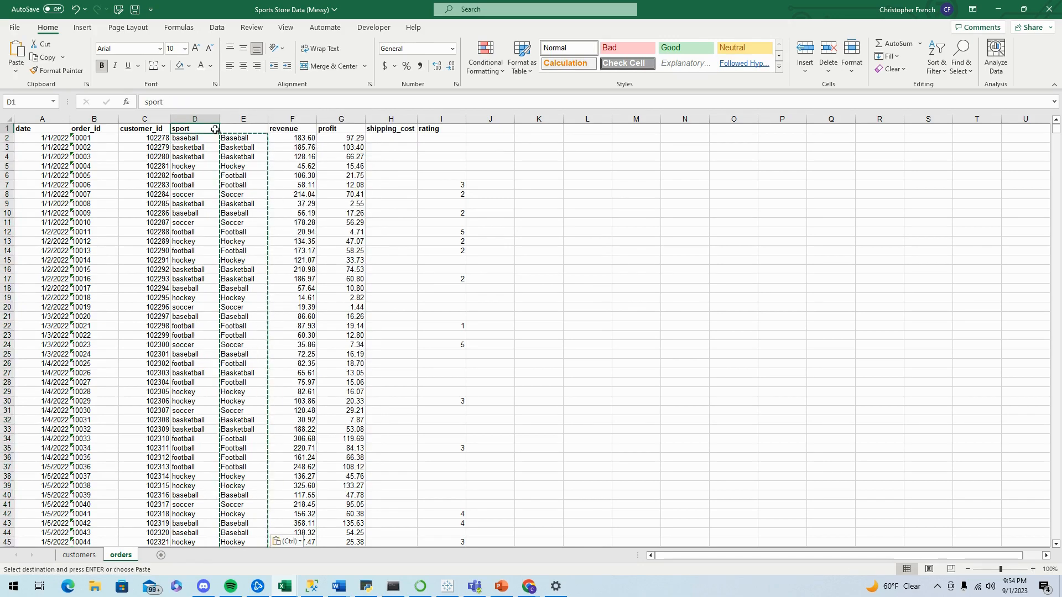
drag(219, 133, 244, 130)
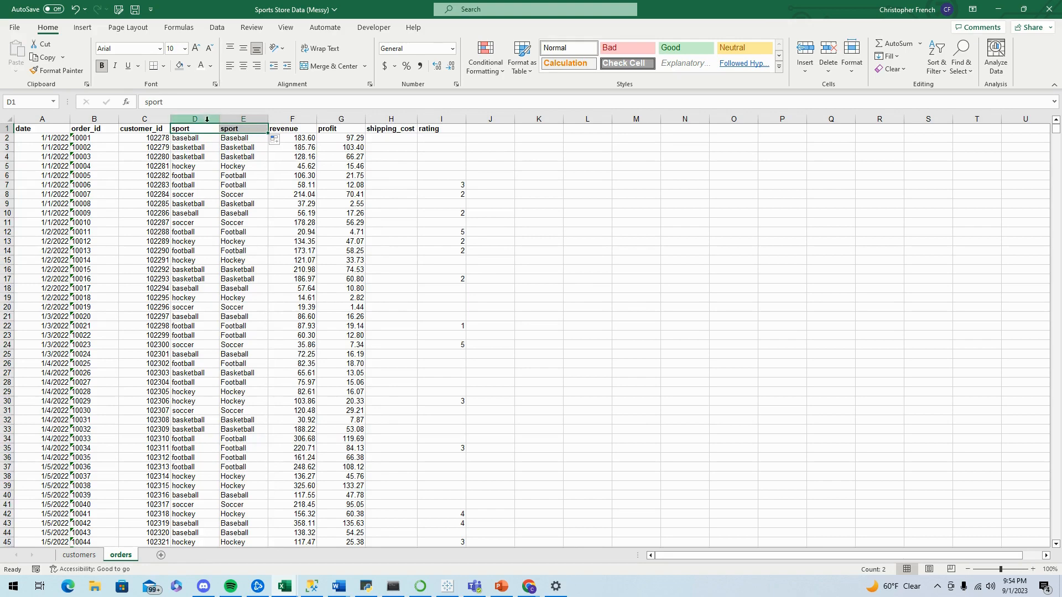
click(207, 119)
right_click(193, 173)
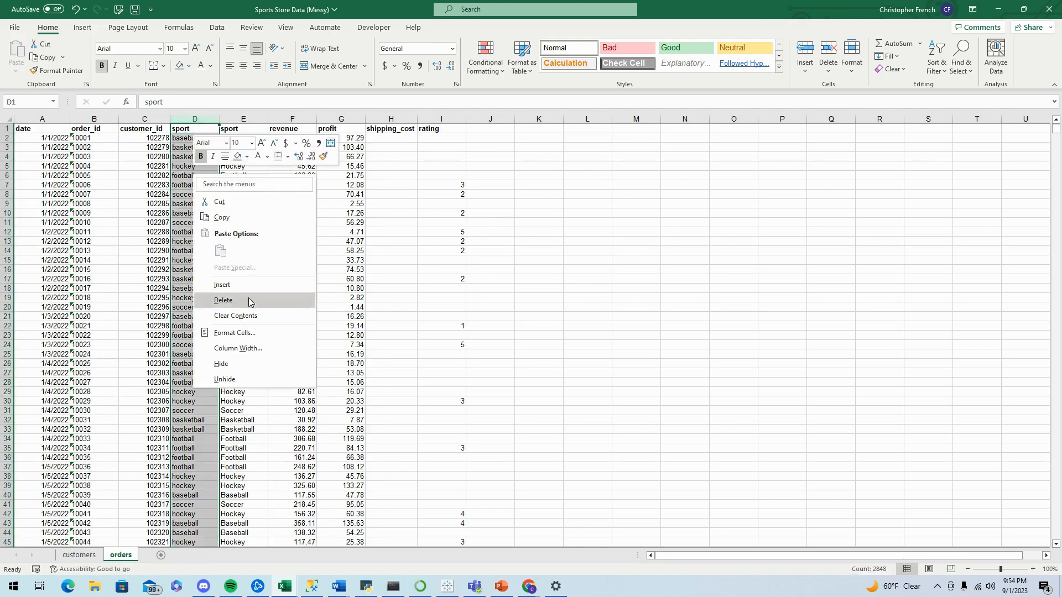
click(249, 302)
click(203, 134)
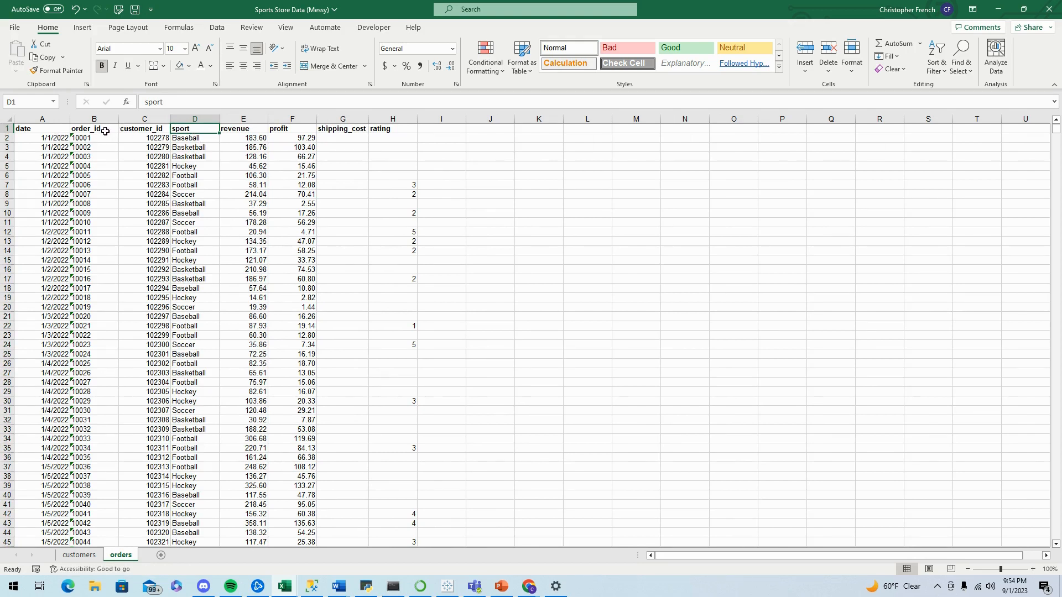
Step: Examine the revenue and profit values for anomalies with temporary header filters, and remove the filters
click(236, 129)
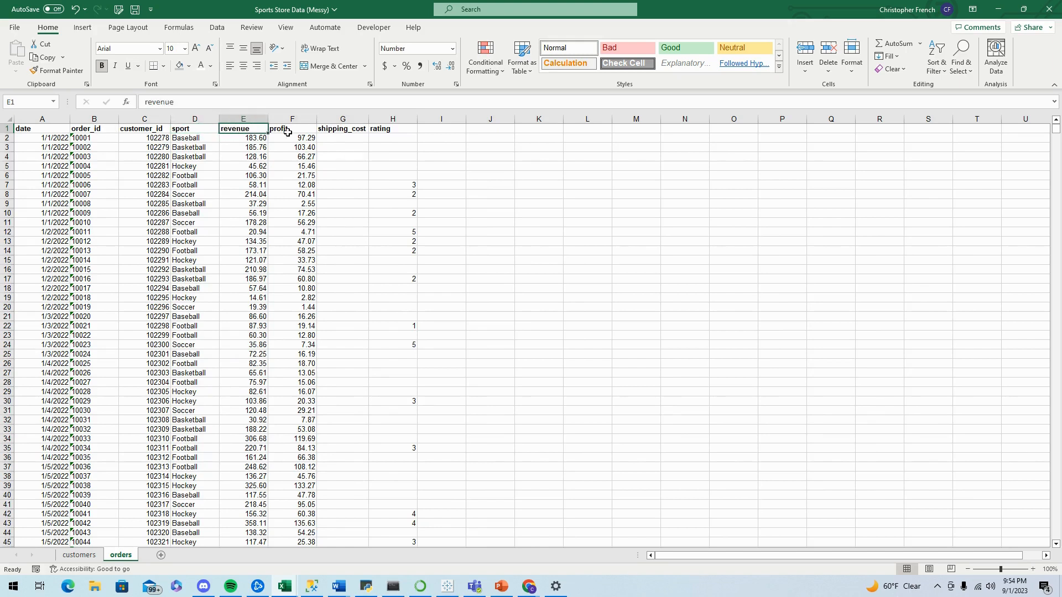
click(288, 132)
click(256, 129)
key(ctrl+shift+l)
click(263, 128)
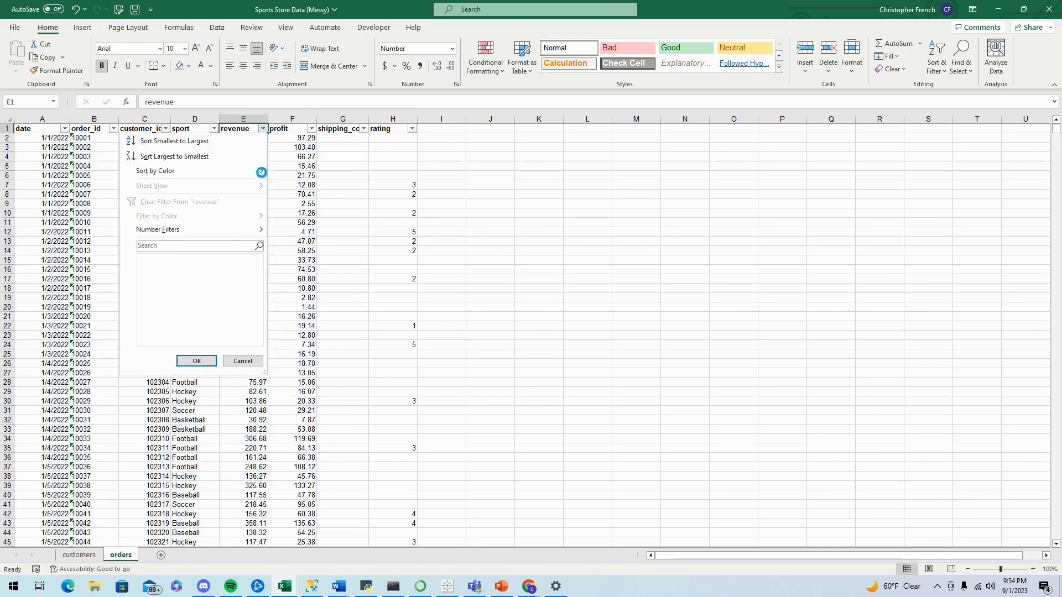
drag(259, 270, 264, 341)
click(243, 361)
click(311, 129)
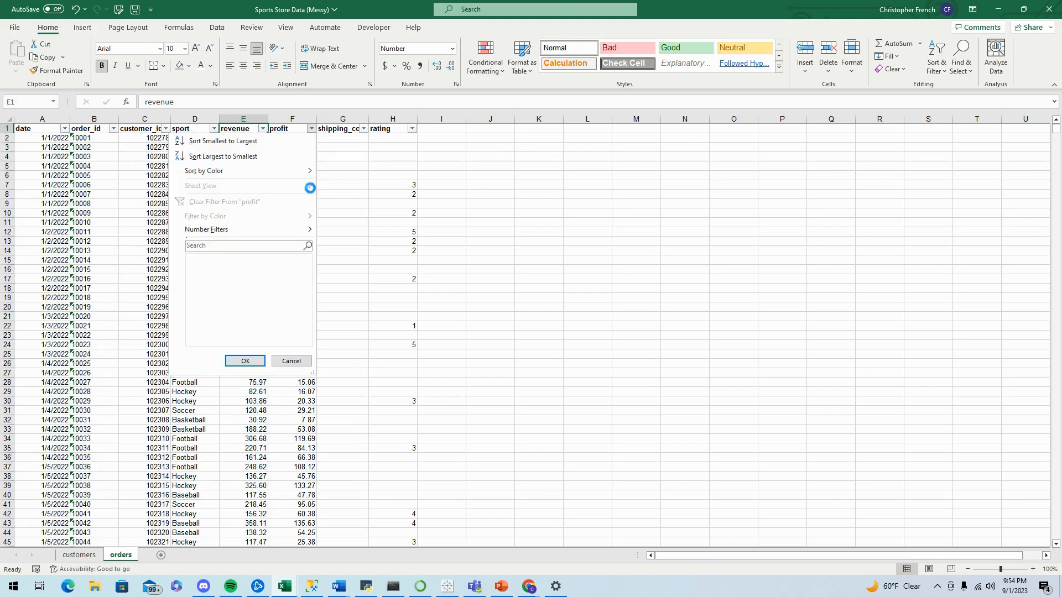
drag(307, 267, 308, 246)
click(292, 360)
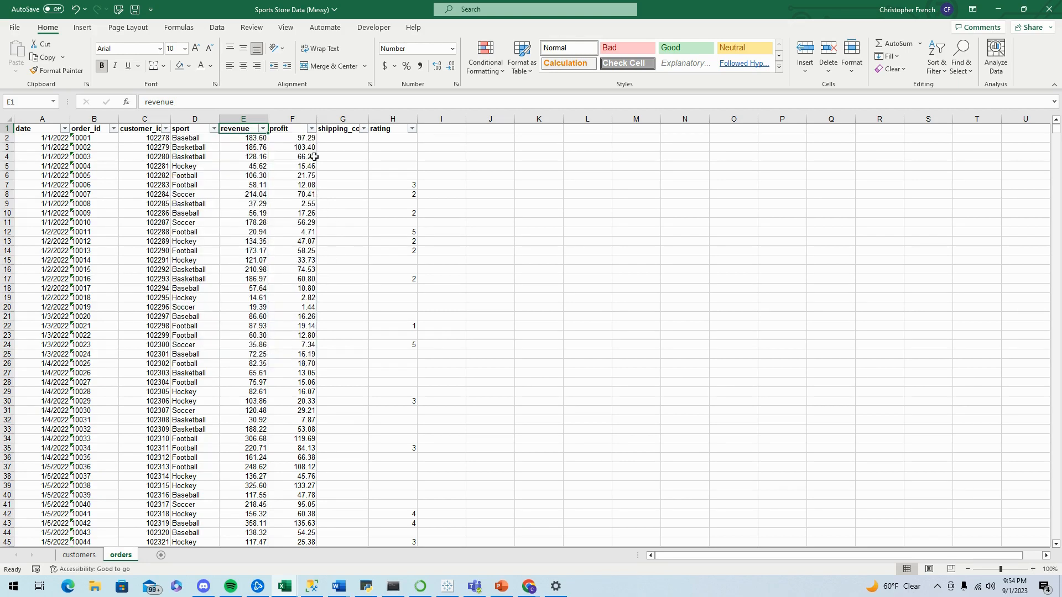
click(335, 129)
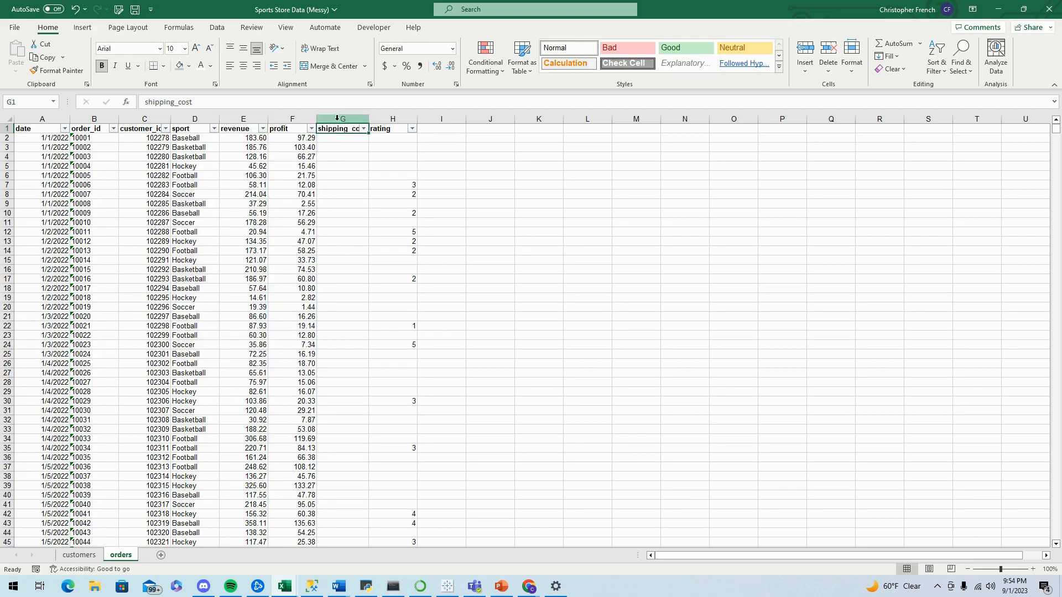
key(ctrl+shift+l)
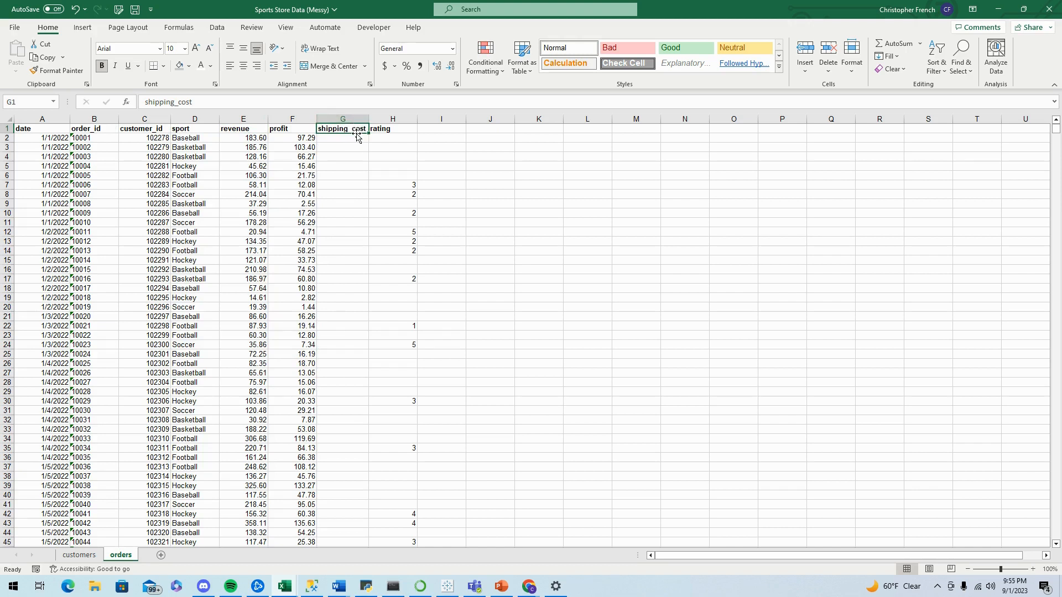
Step: Examine the shipping_cost column's values with temporary header filters, and remove the filters
key(ctrl+shift+l)
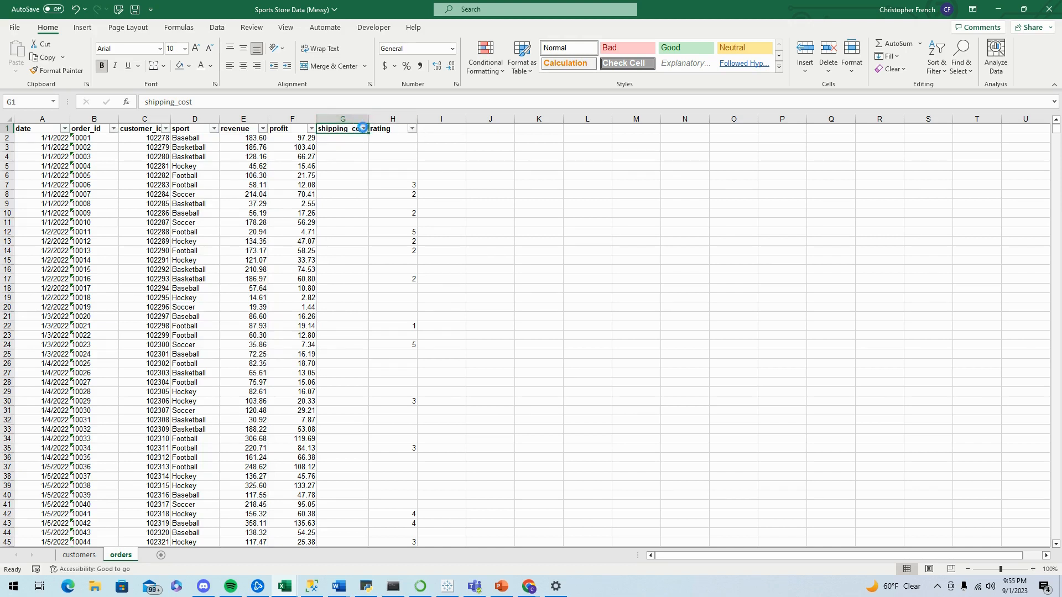
click(364, 128)
click(343, 361)
key(ctrl+shift+l)
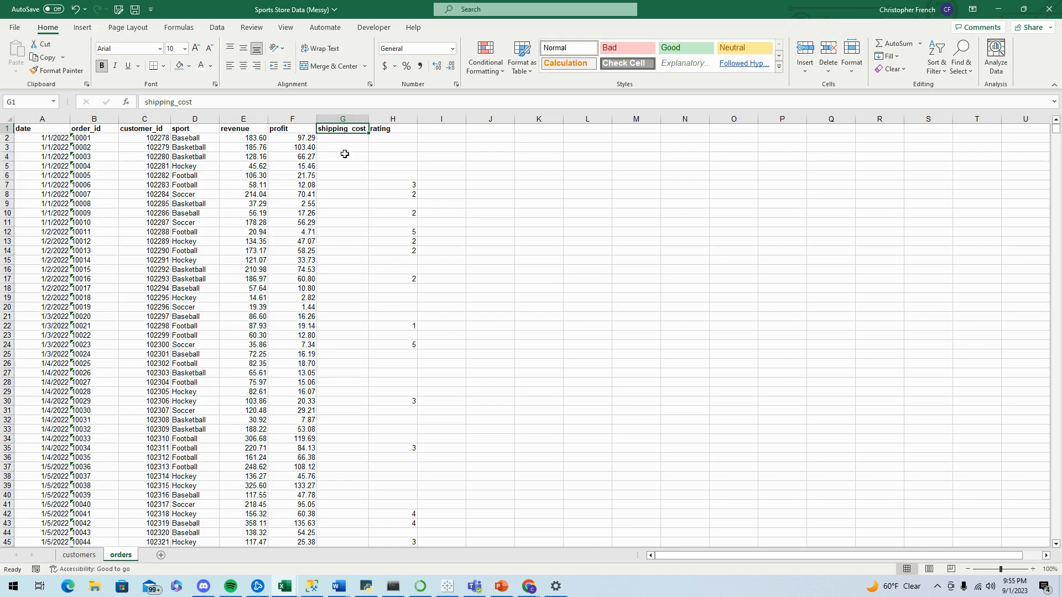
Step: Enter =IF(E2 < 49, "7", "0") in G2 to derive the shipping cost from the revenue
click(342, 140)
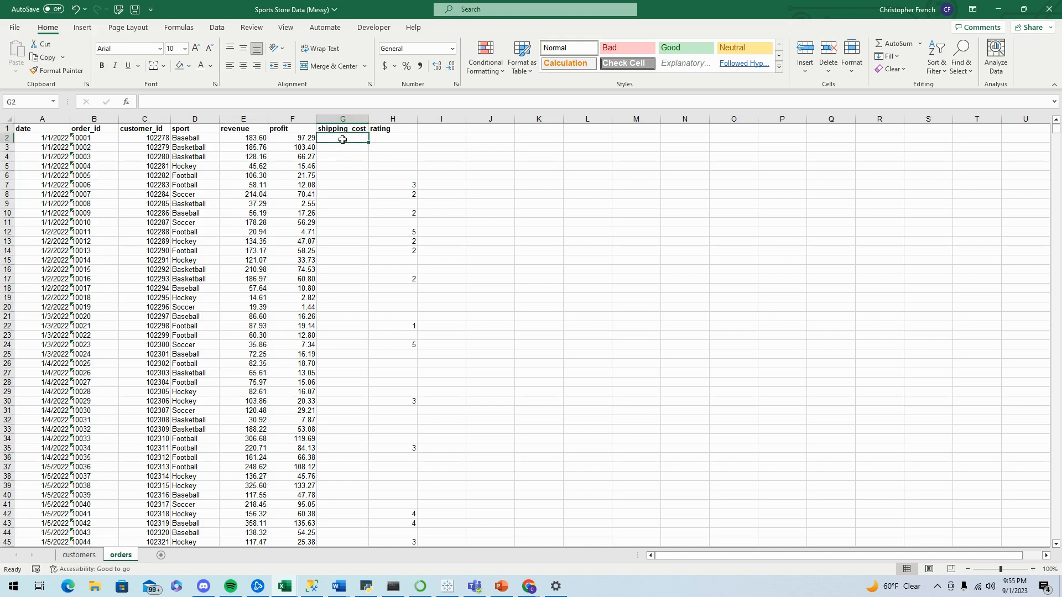
text(=)
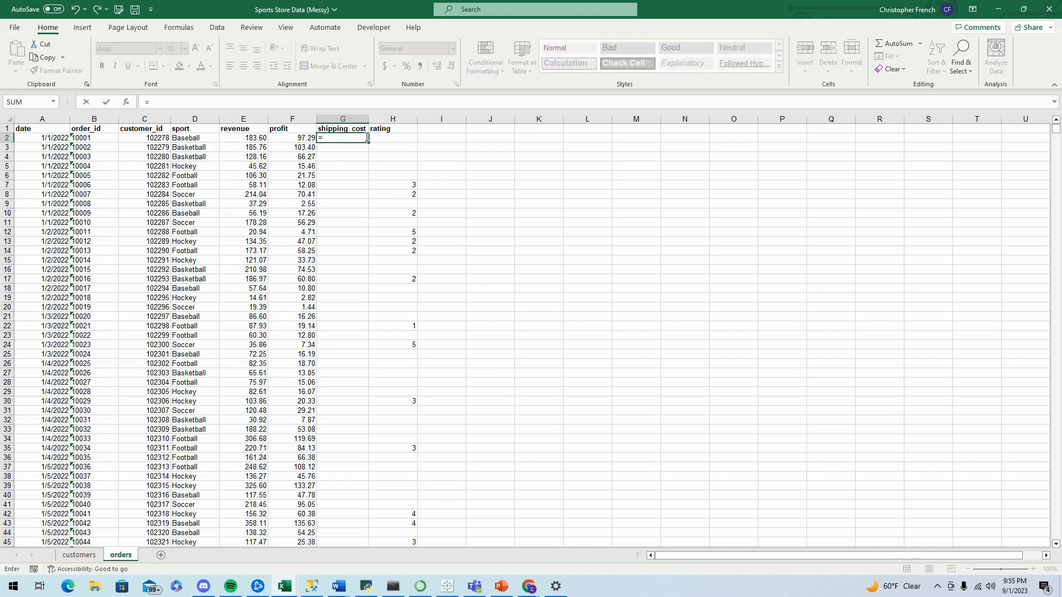
text(IF()
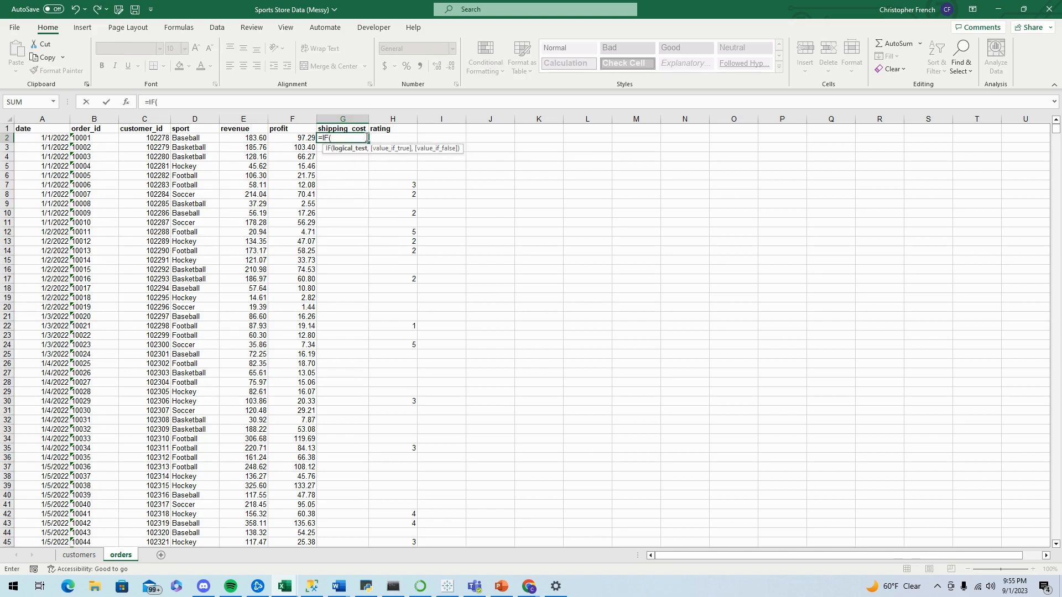
click(265, 140)
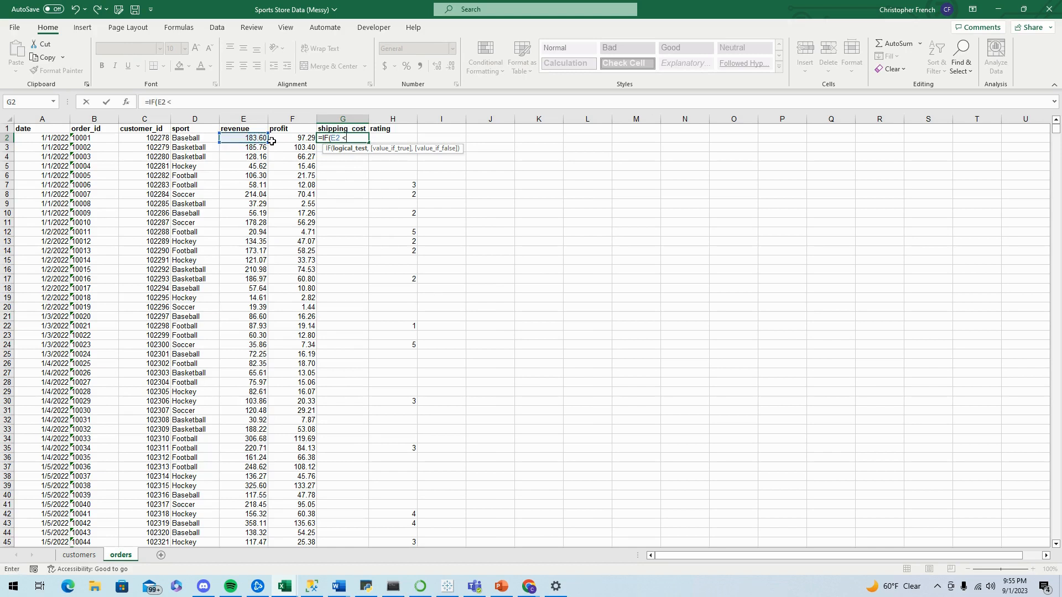
text(< 49,)
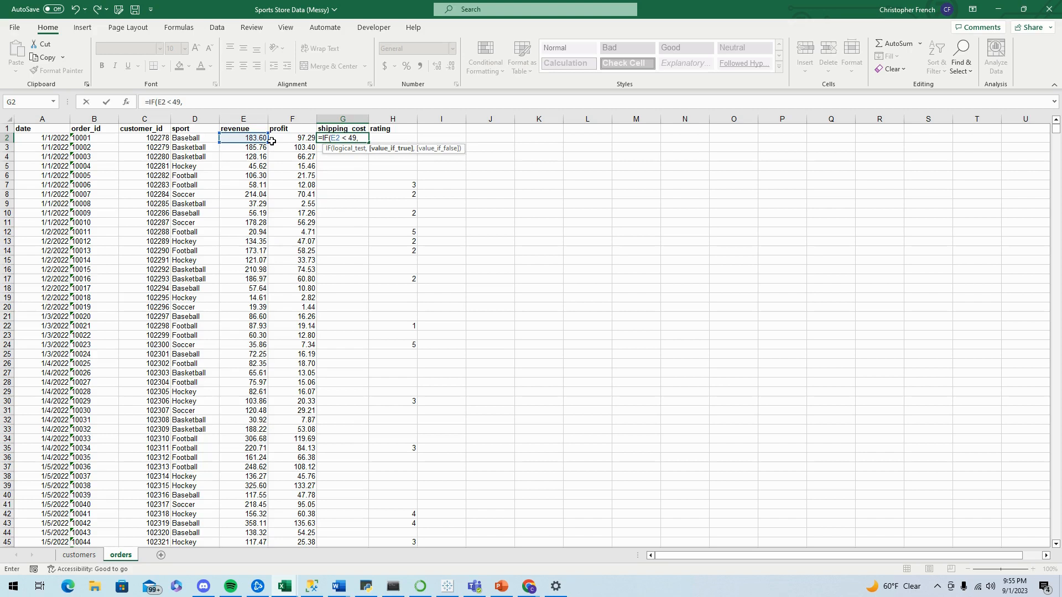
text( "7",)
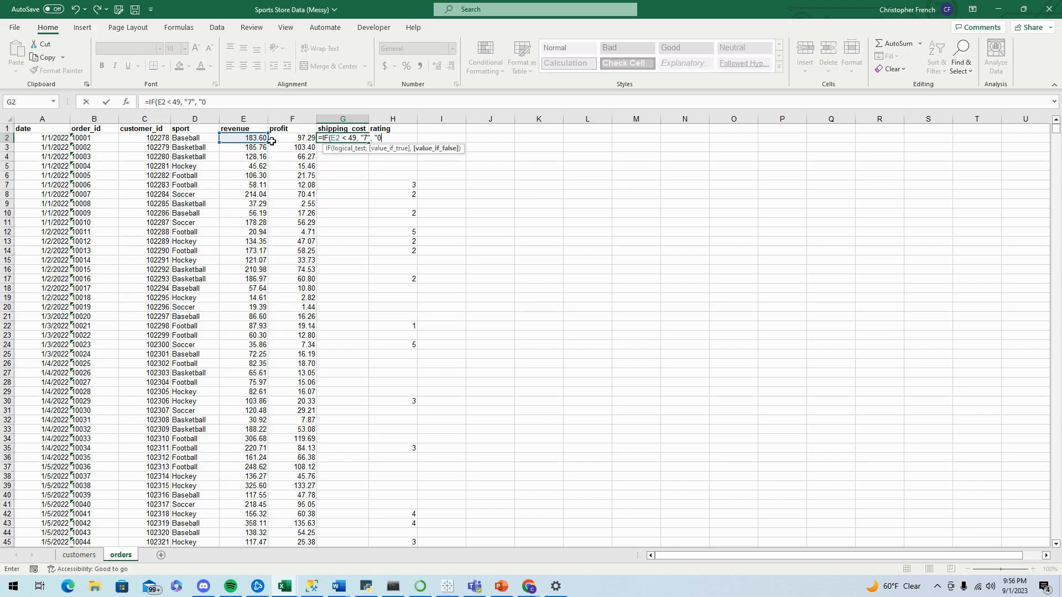
text("0"))
key(Return)
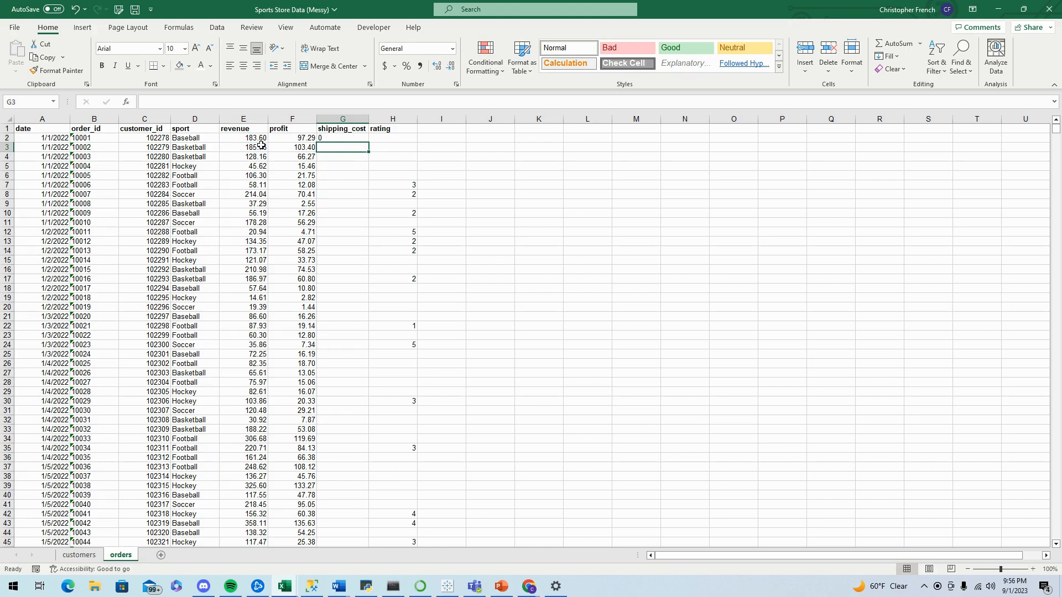
Step: Fill the shipping cost formula from G2 to G5 as a trial, and extend it down the whole column
click(351, 137)
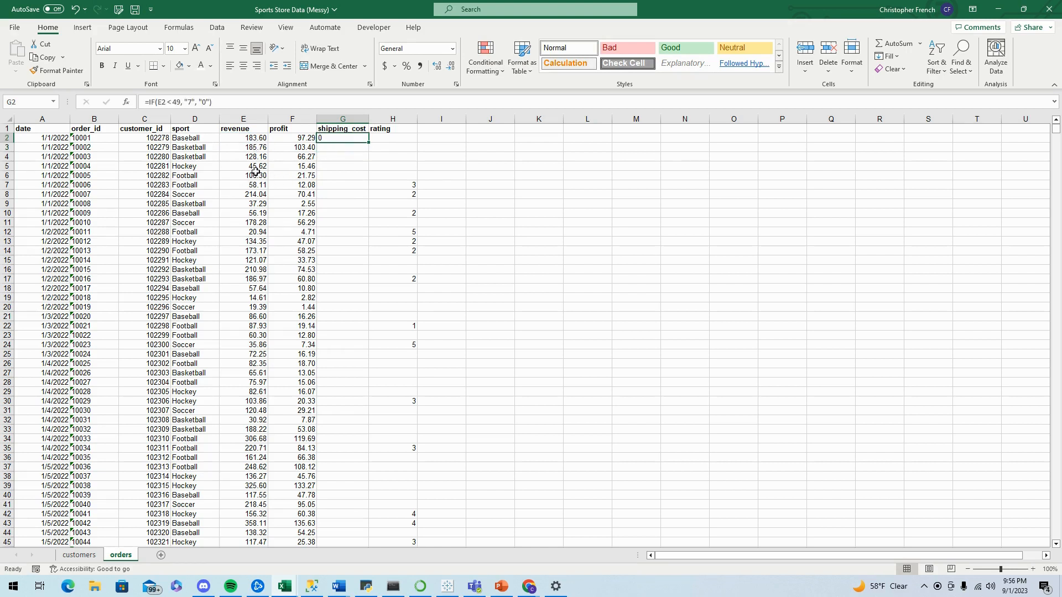
drag(369, 142, 370, 170)
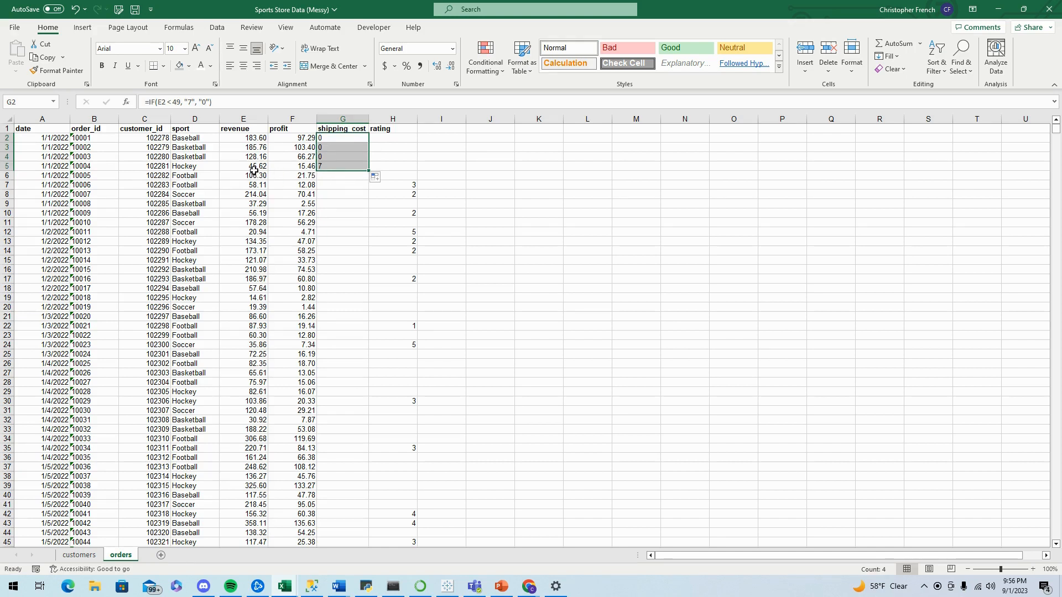
double_click(370, 169)
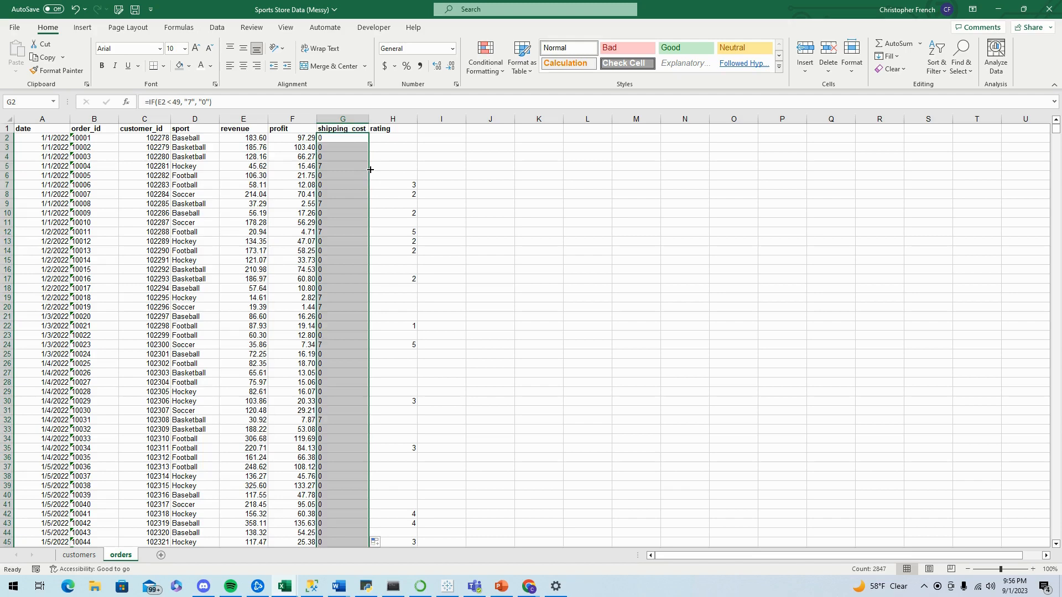
Step: Replace the shipping cost formulas in column G with their values by copying and pasting values in place
right_click(334, 145)
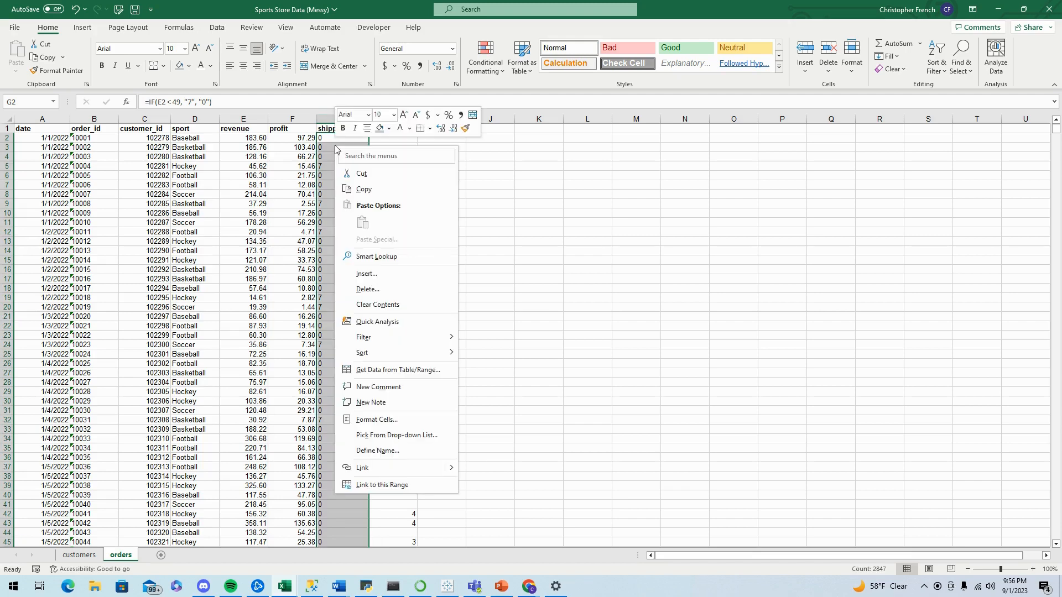
click(374, 191)
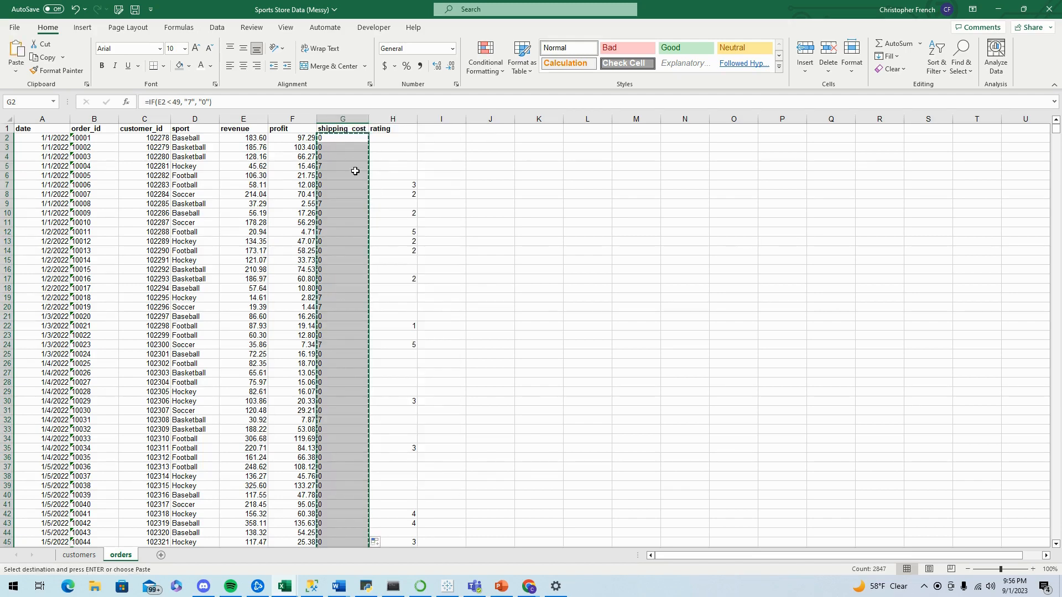
right_click(344, 149)
click(386, 226)
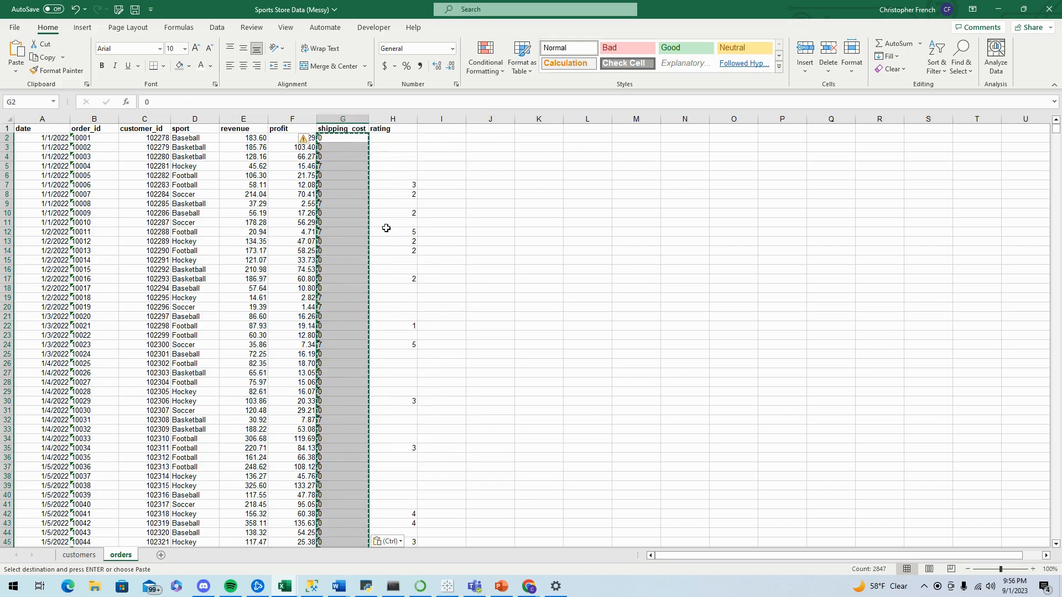
click(451, 141)
text(=)
key(BackSpace)
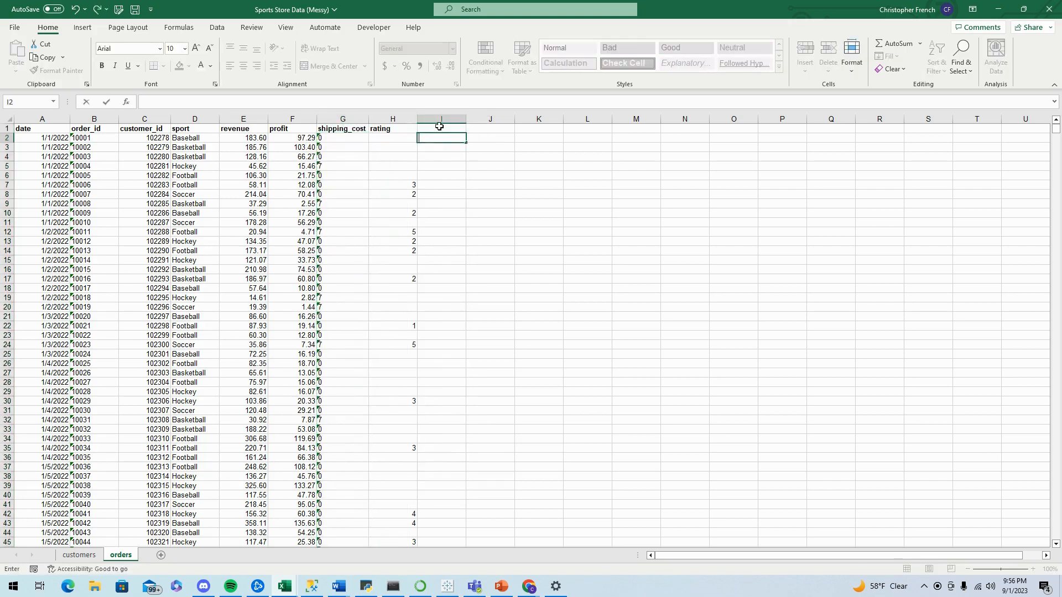
Step: Set the number format of the entire shipping_cost column to Number
click(327, 143)
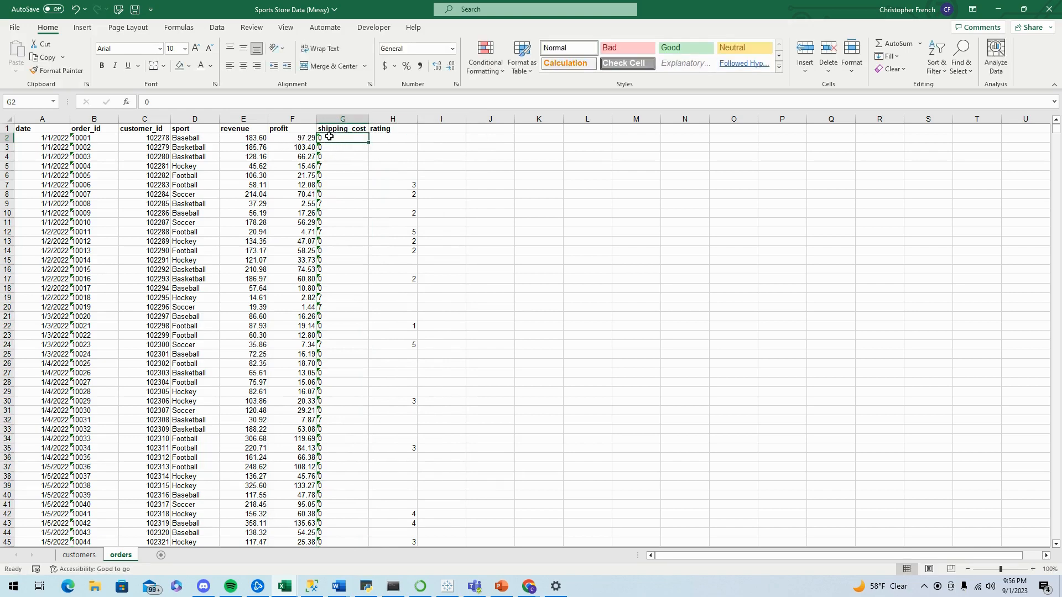
click(343, 119)
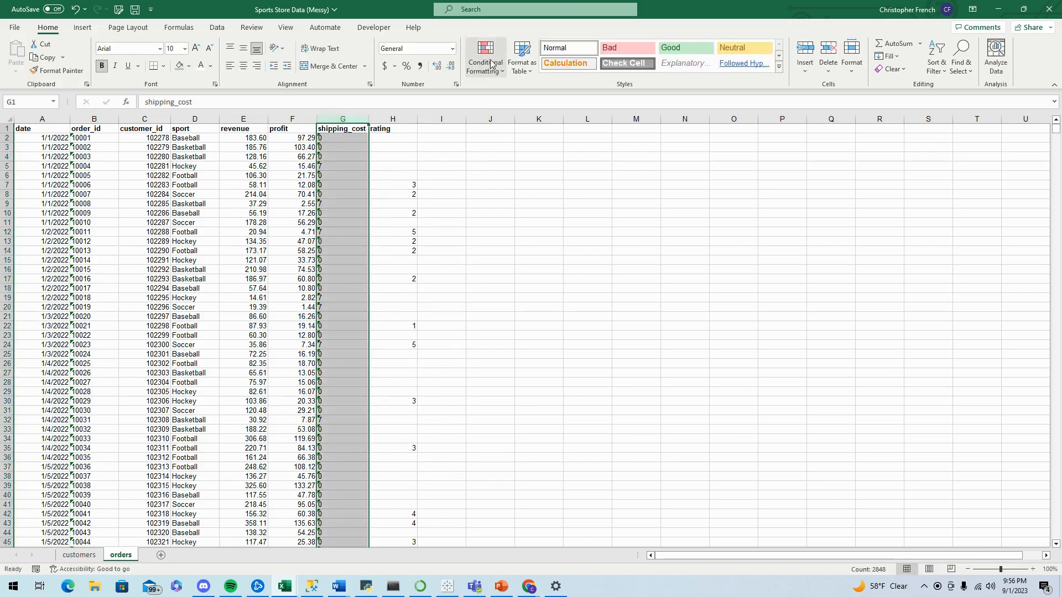
click(452, 49)
click(437, 70)
click(452, 50)
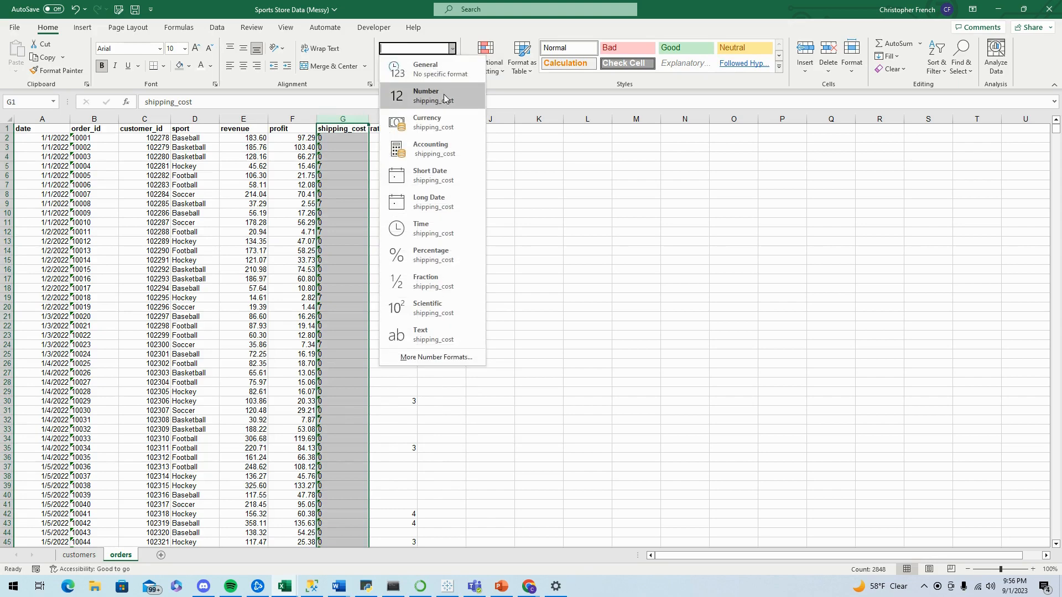
click(446, 98)
click(480, 160)
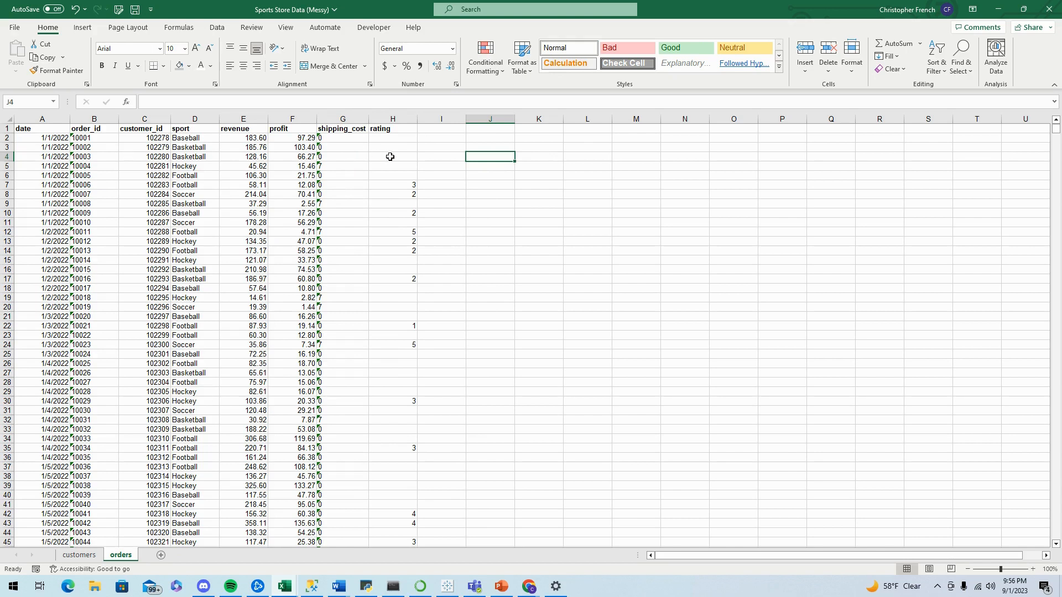
Step: Examine the rating column, and review the customer_id, full_name and email columns on the customers sheet
click(405, 132)
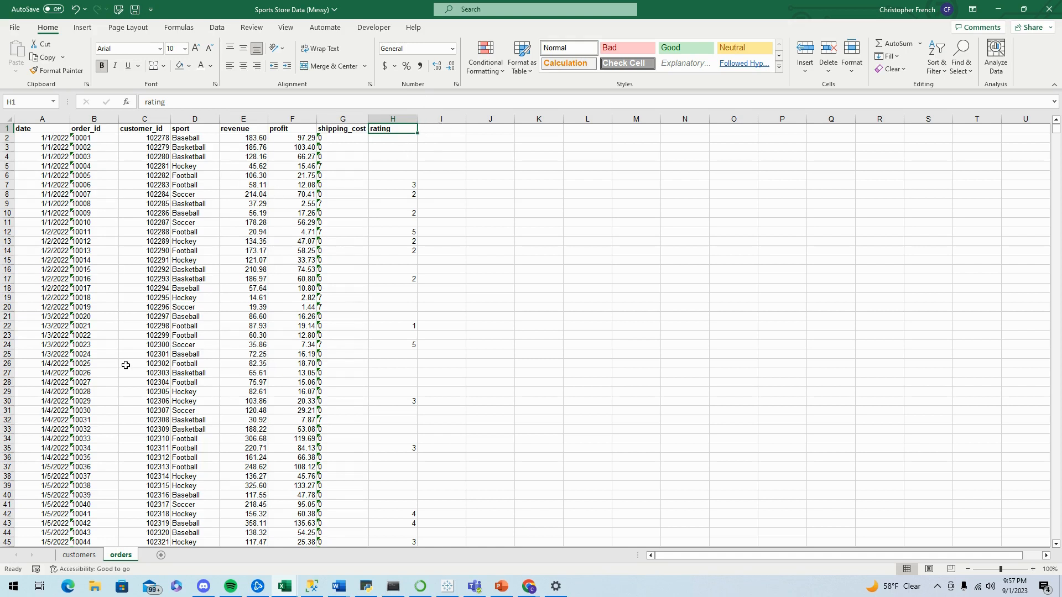
click(83, 555)
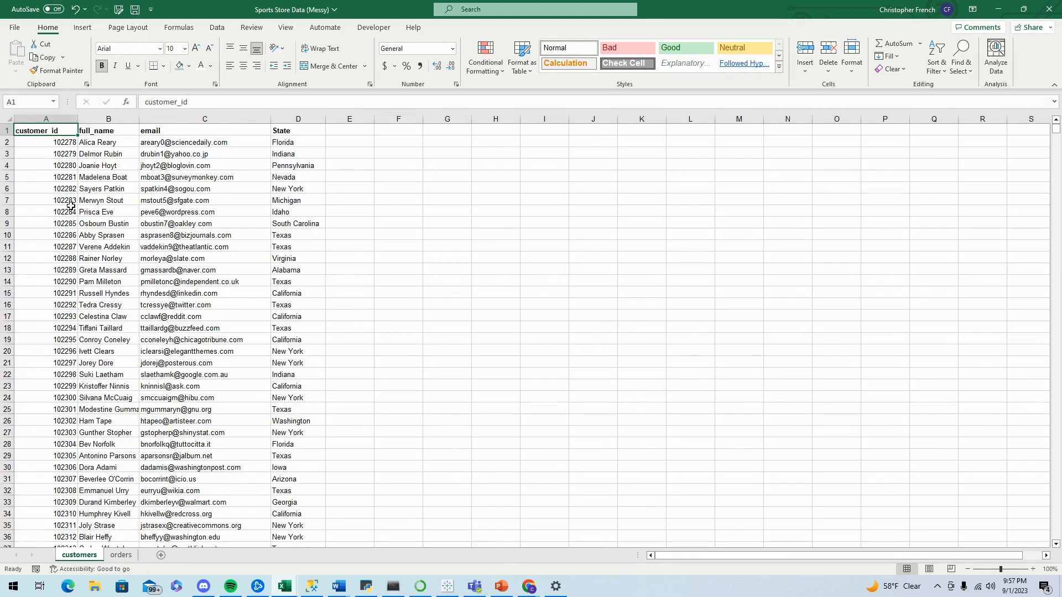
click(110, 132)
click(154, 131)
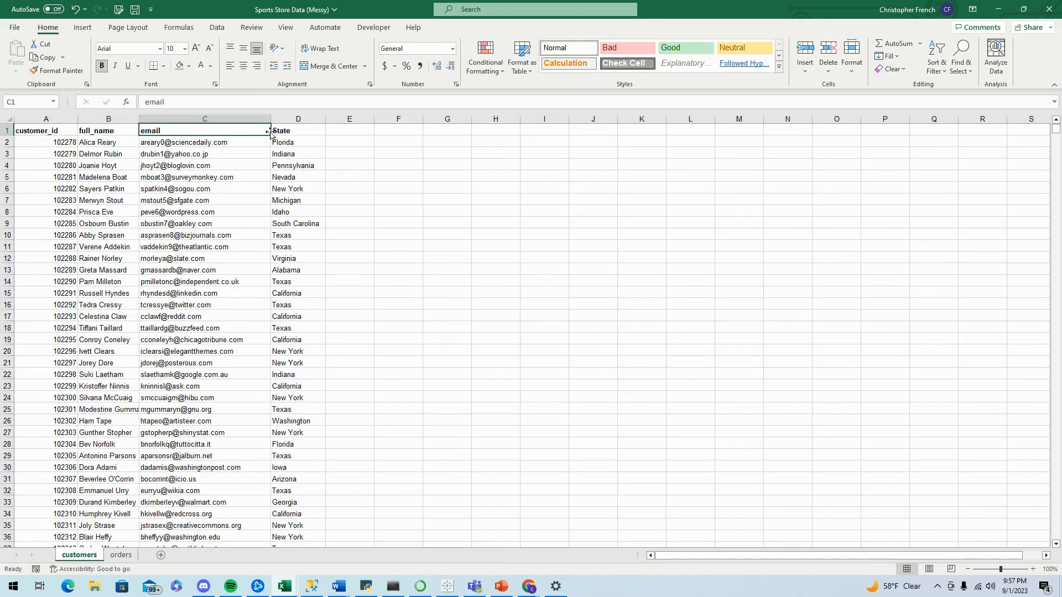
click(37, 132)
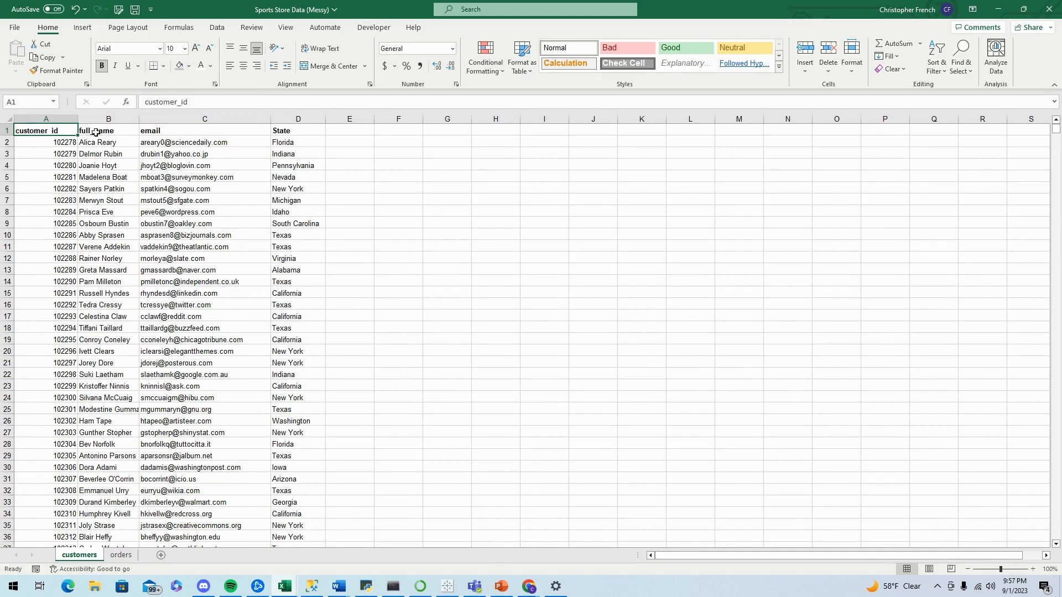
click(117, 134)
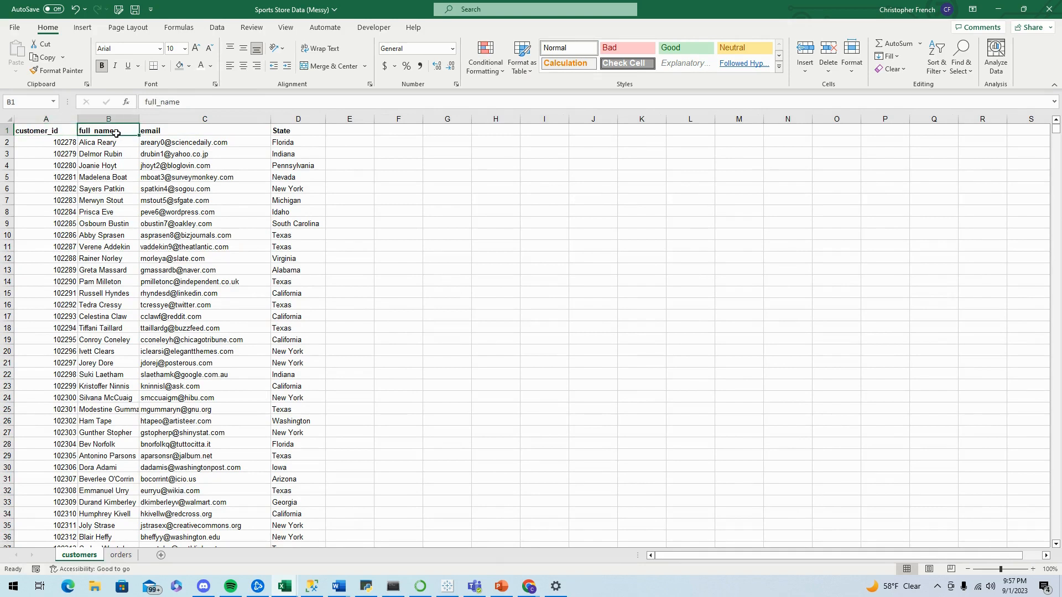
click(202, 140)
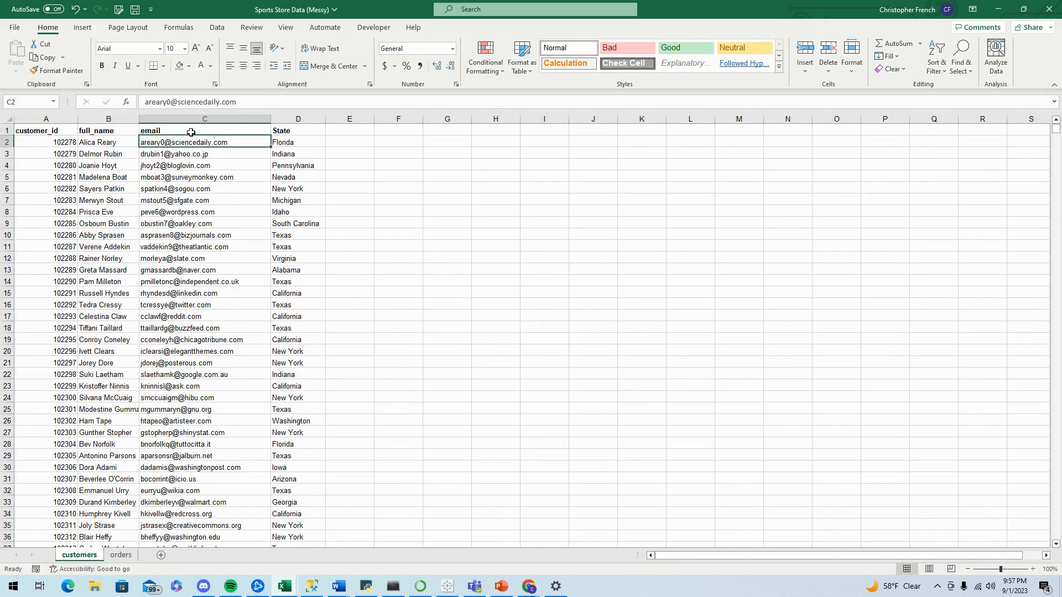
click(189, 132)
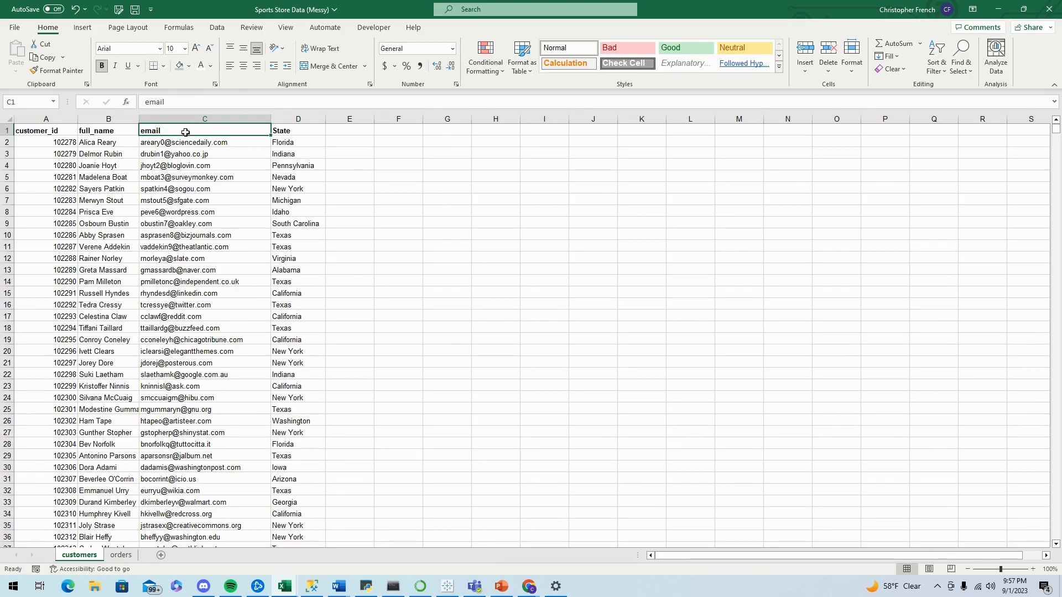
Step: Review the cleaned date, order_id, customer_id and sport columns on the orders sheet
click(121, 555)
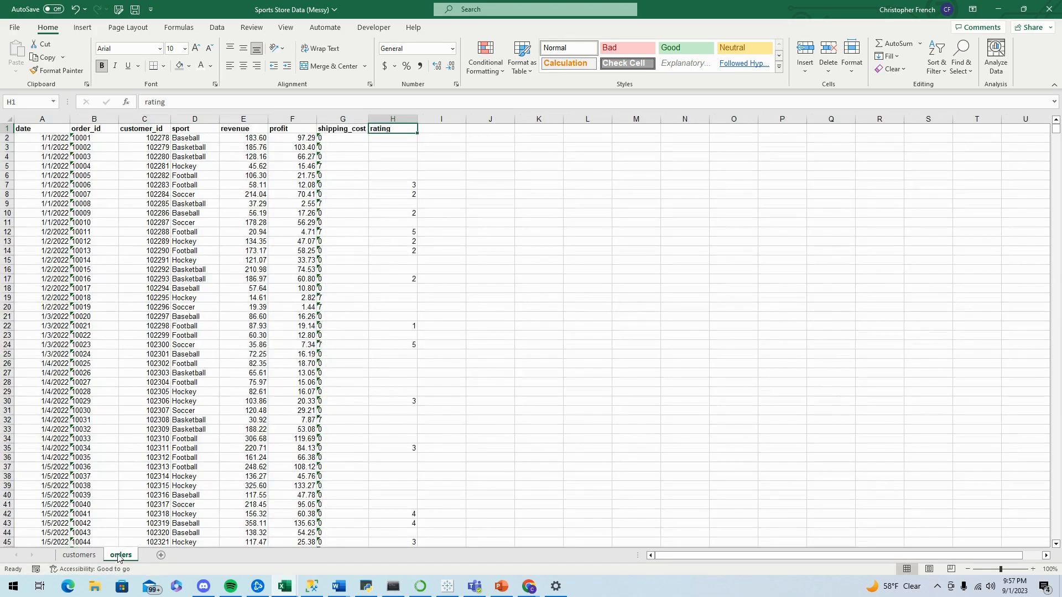
click(53, 128)
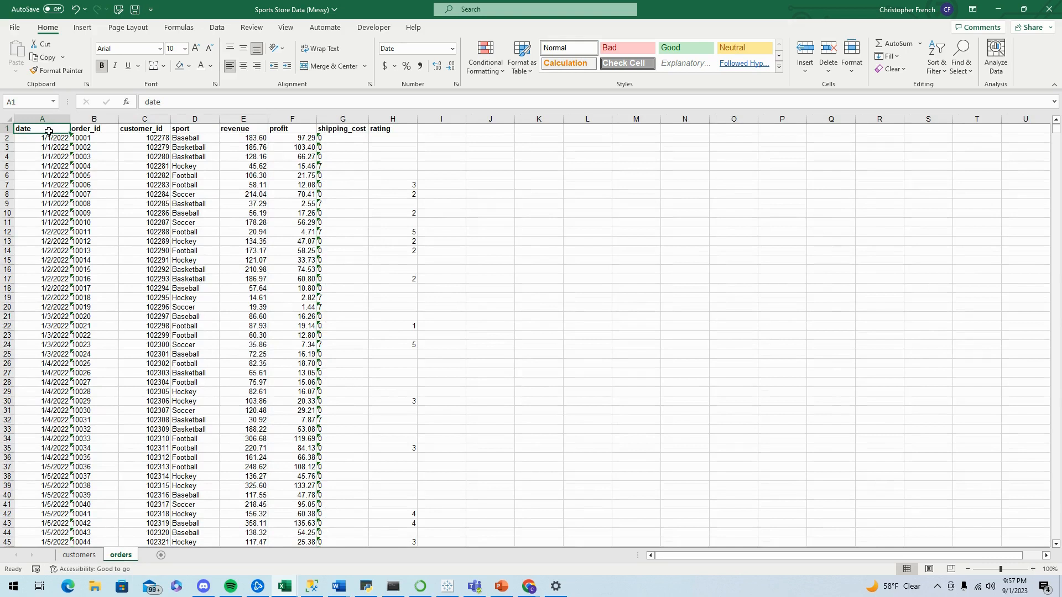
click(101, 130)
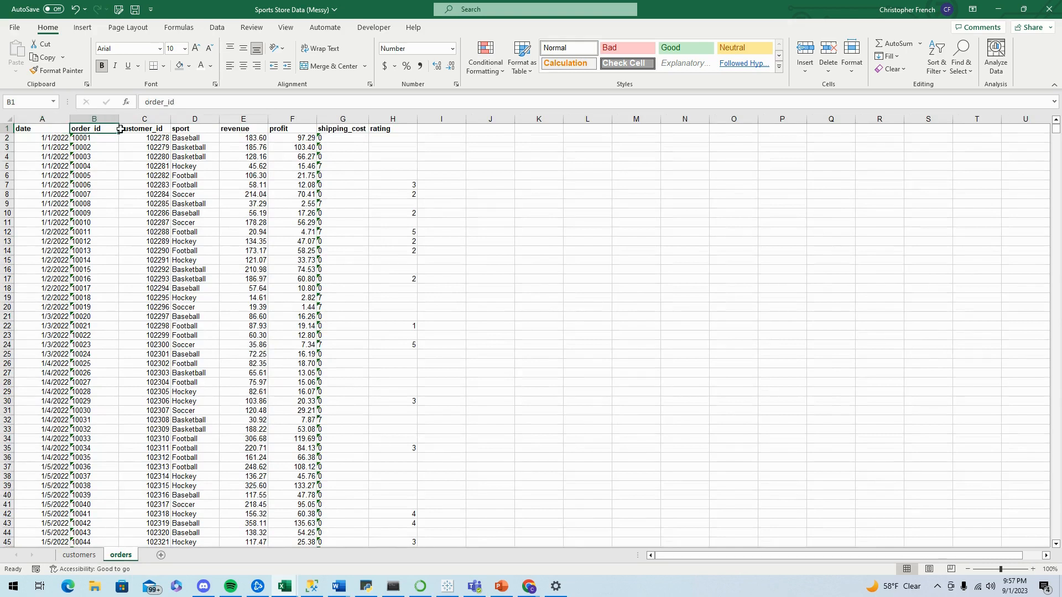
click(120, 129)
click(205, 130)
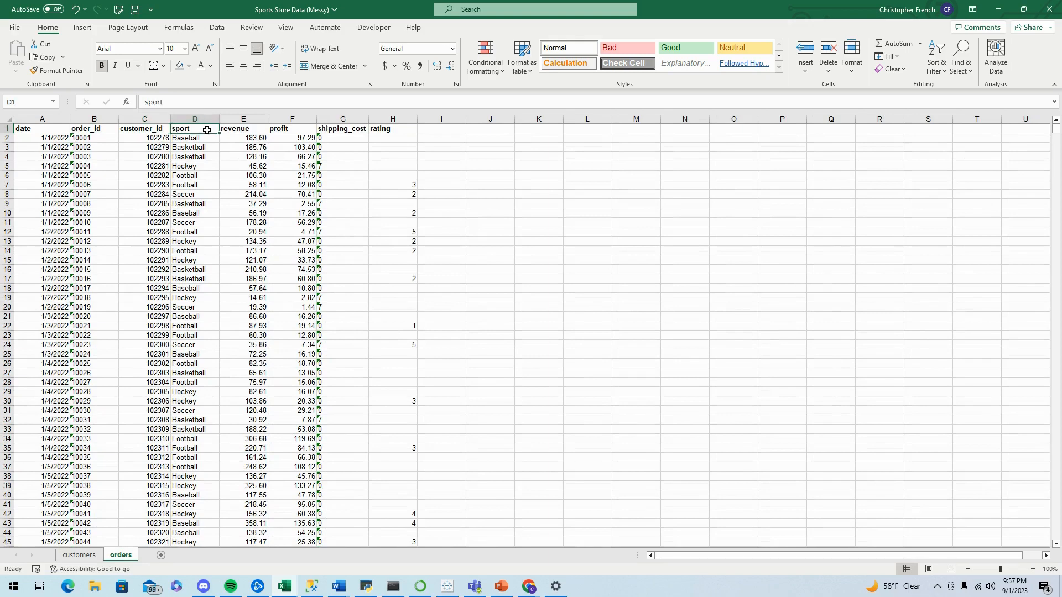